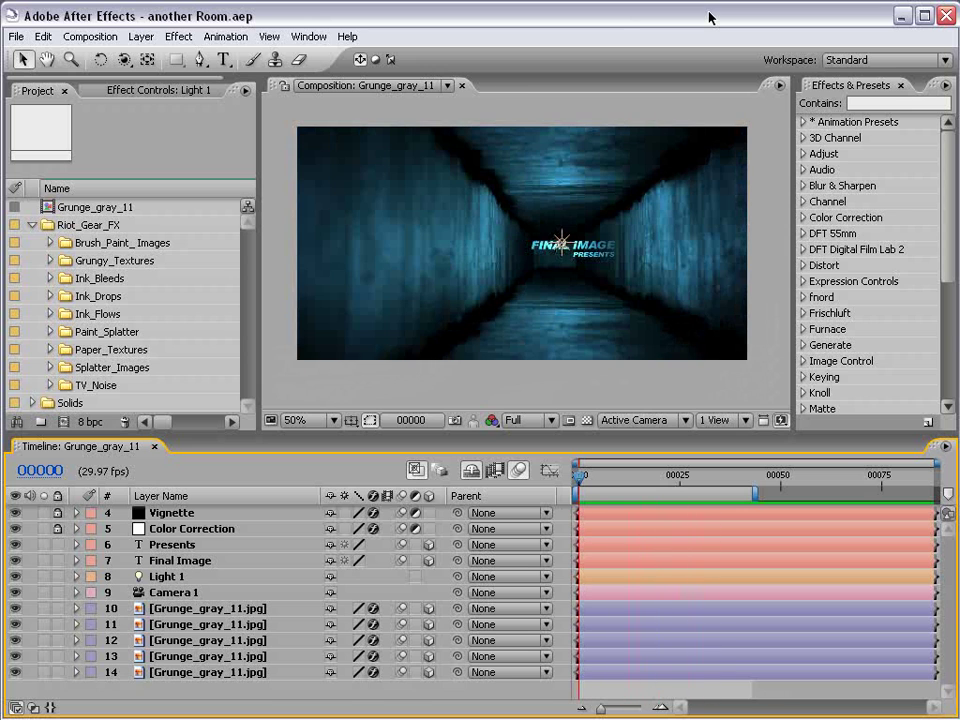
- Scrub through the finished Grunge_gray_11 composition from the start to frame 34 to preview the room animation
{"action": "mouse_move", "coordinate": [579, 476]}
{"action": "left_mouse_down"}
{"action": "mouse_move", "coordinate": [724, 490]}
{"action": "mouse_move", "coordinate": [566, 486]}
{"action": "left_mouse_up"}
{"action": "left_click_drag", "start_coordinate": [566, 484], "coordinate": [718, 481]}
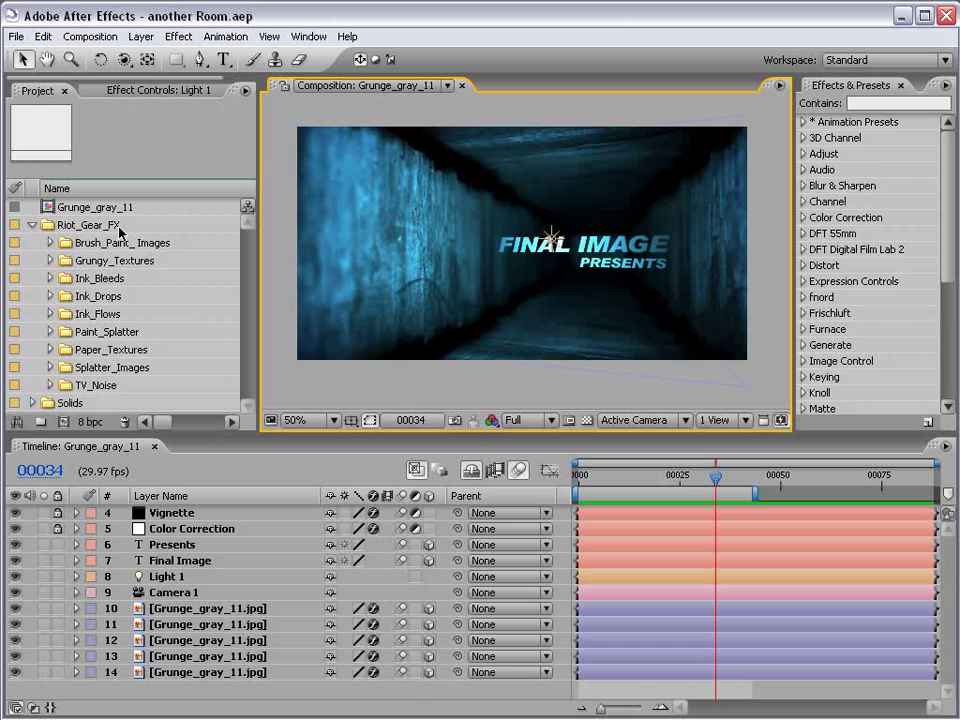
- Find Grunge_gray_11.jpg in the low-resolution grayscale Grungy_Textures folder and view the whole texture in the footage viewer
{"action": "left_click", "coordinate": [49, 261]}
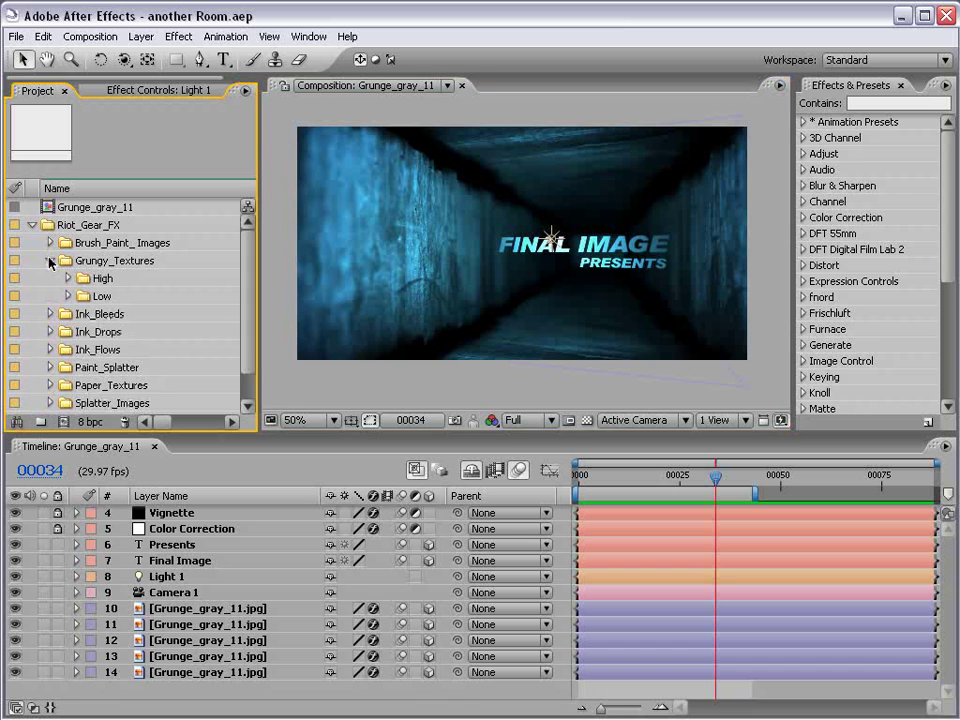
{"action": "left_click", "coordinate": [68, 296]}
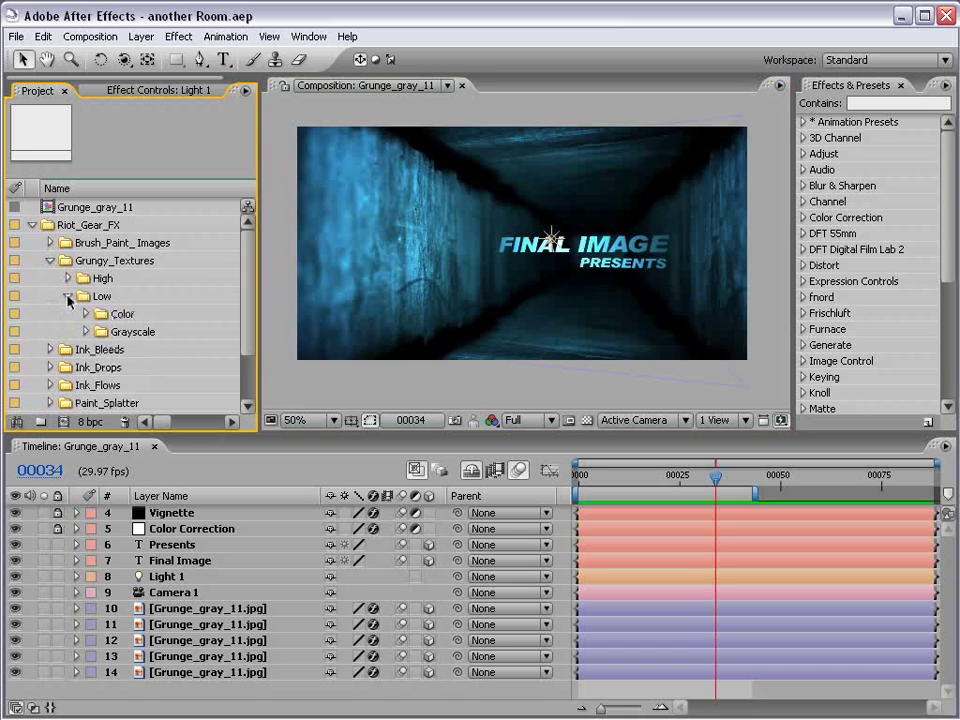
{"action": "left_click", "coordinate": [87, 333]}
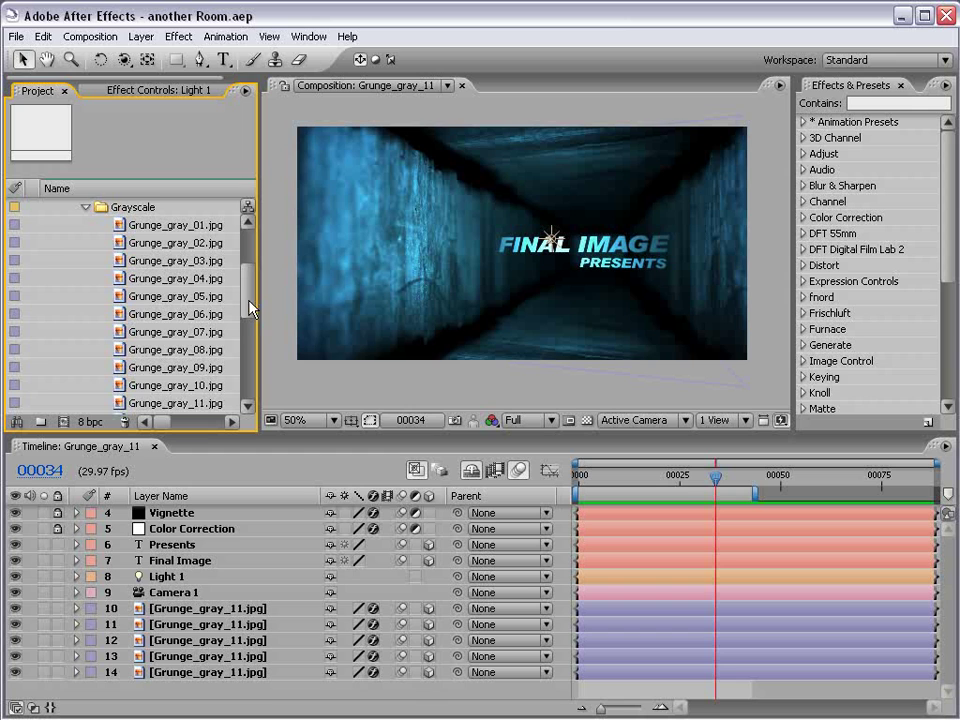
{"action": "left_click_drag", "start_coordinate": [249, 306], "coordinate": [250, 318]}
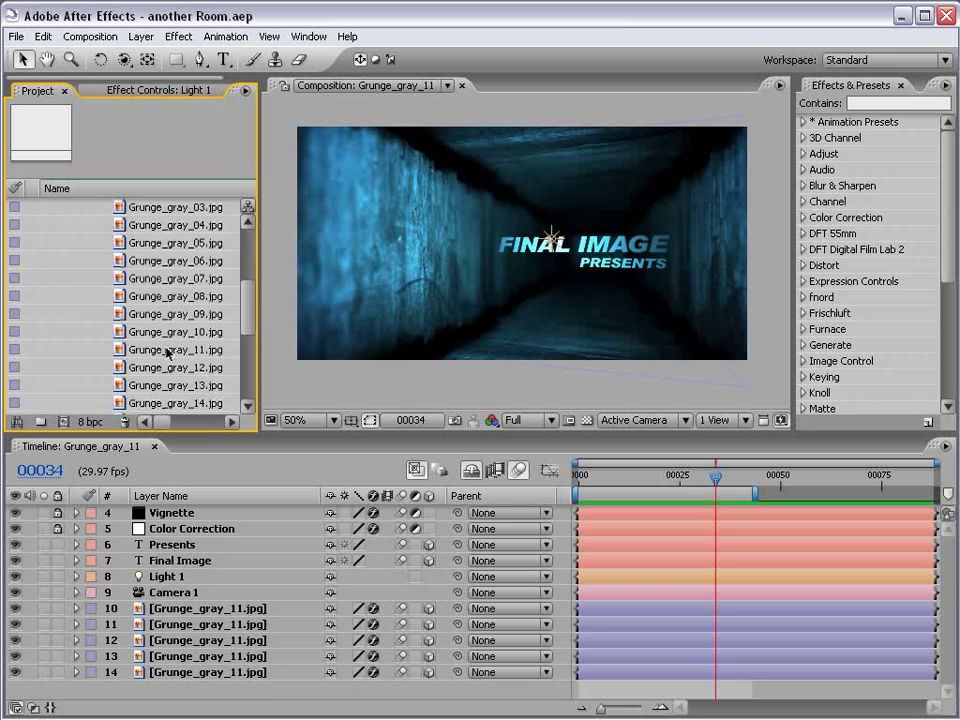
{"action": "left_click", "coordinate": [134, 352]}
{"action": "double_click", "coordinate": [134, 352]}
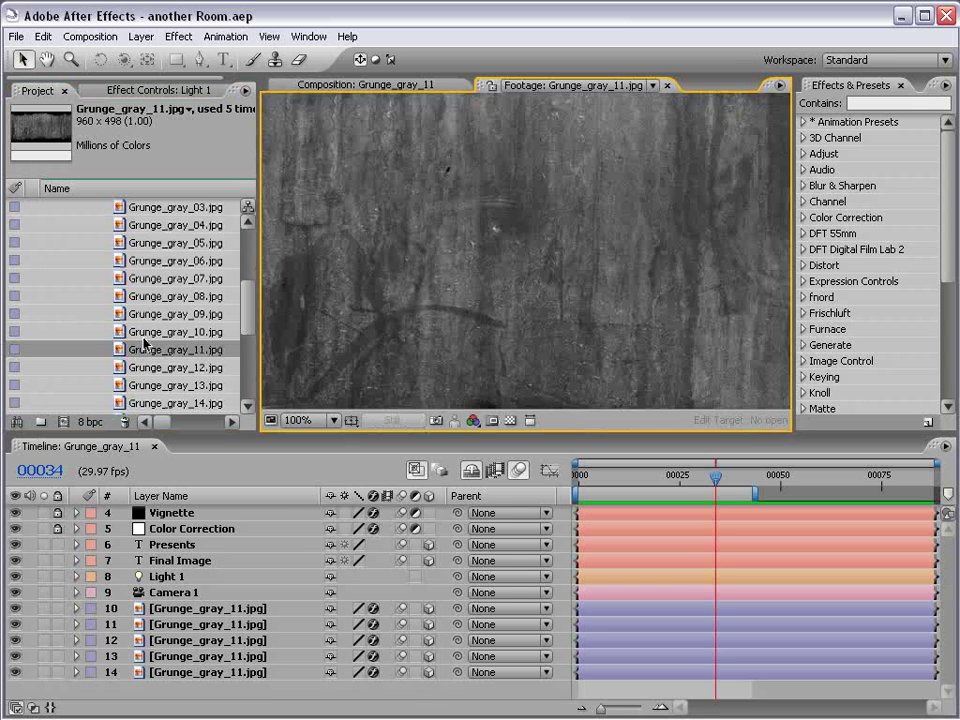
{"action": "scroll", "coordinate": [450, 242], "scroll_direction": "up", "scroll_amount": 1}
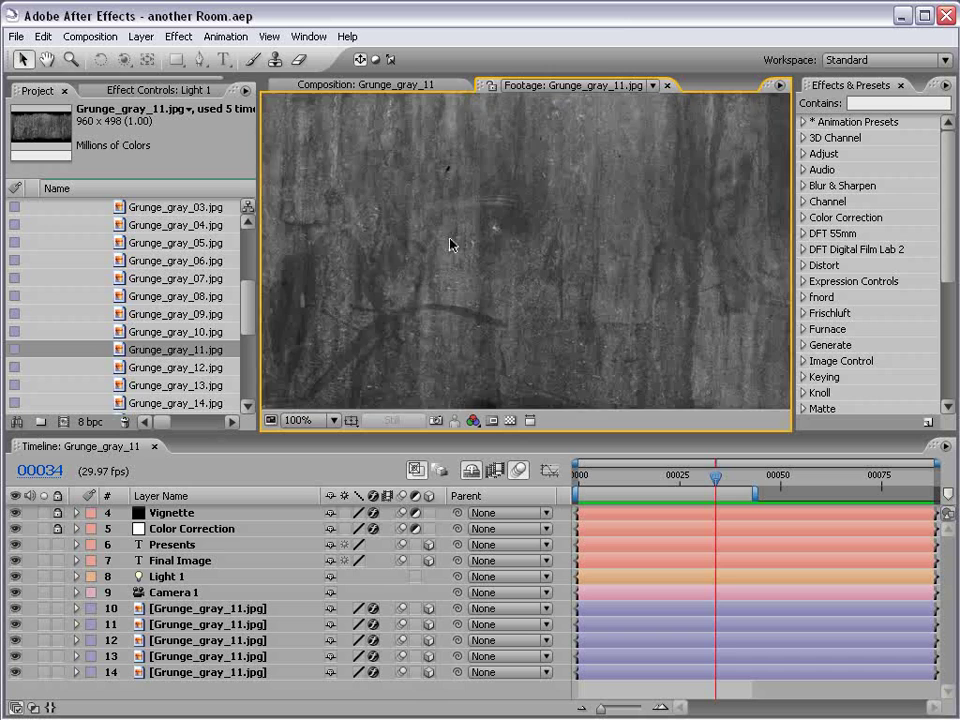
{"action": "scroll", "coordinate": [448, 252], "scroll_direction": "down", "scroll_amount": 1}
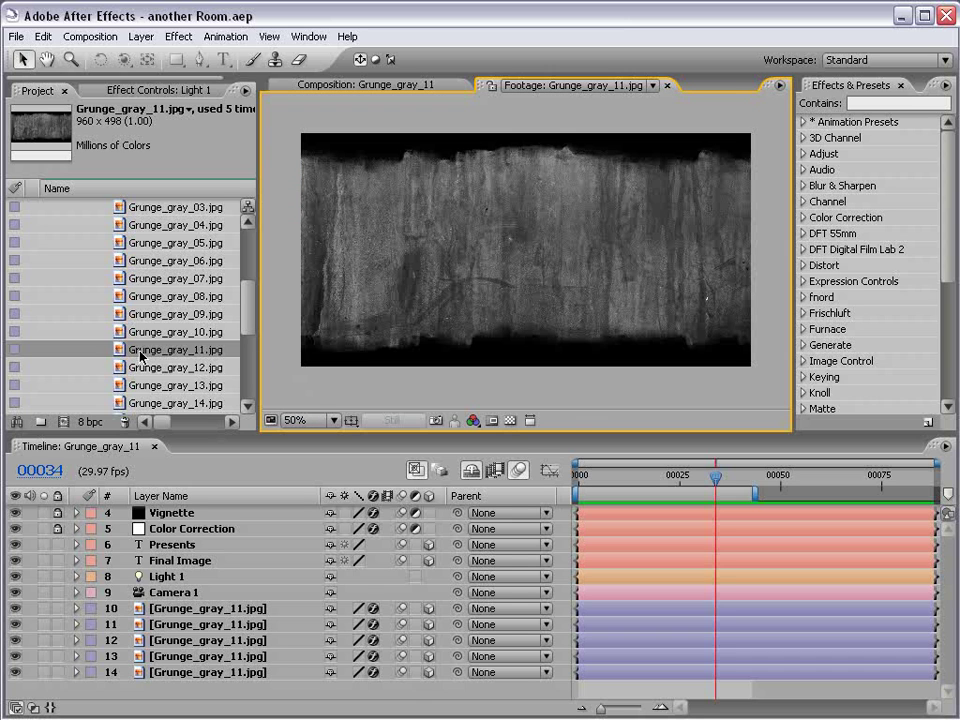
- Create a new composition from Grunge_gray_11.jpg and make its texture layer 3D
{"action": "left_click_drag", "start_coordinate": [183, 357], "coordinate": [66, 424]}
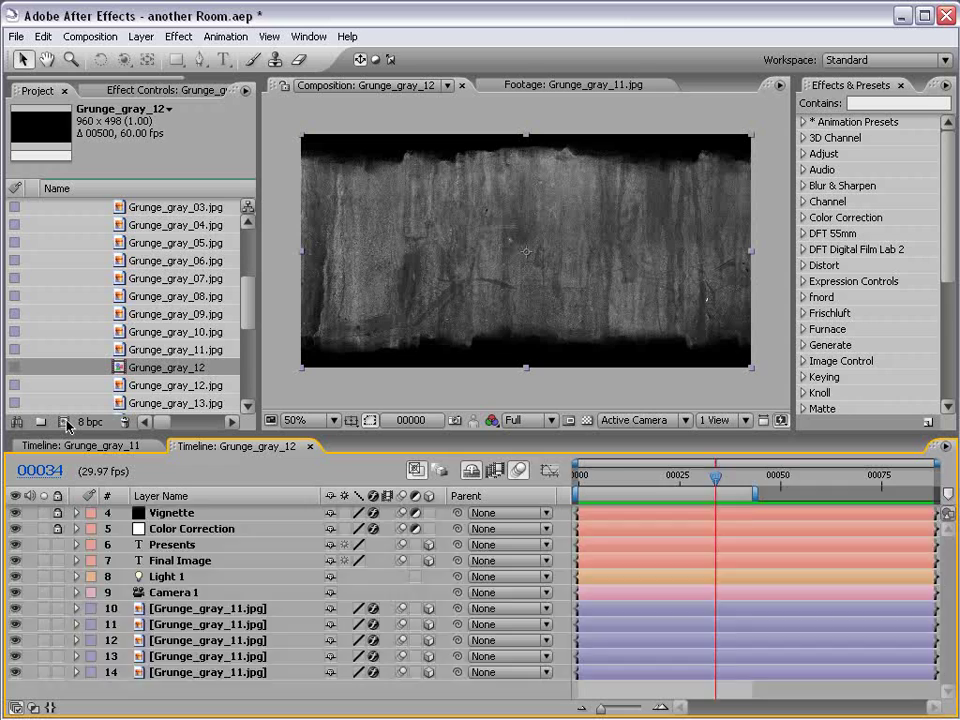
{"action": "left_click", "coordinate": [645, 589]}
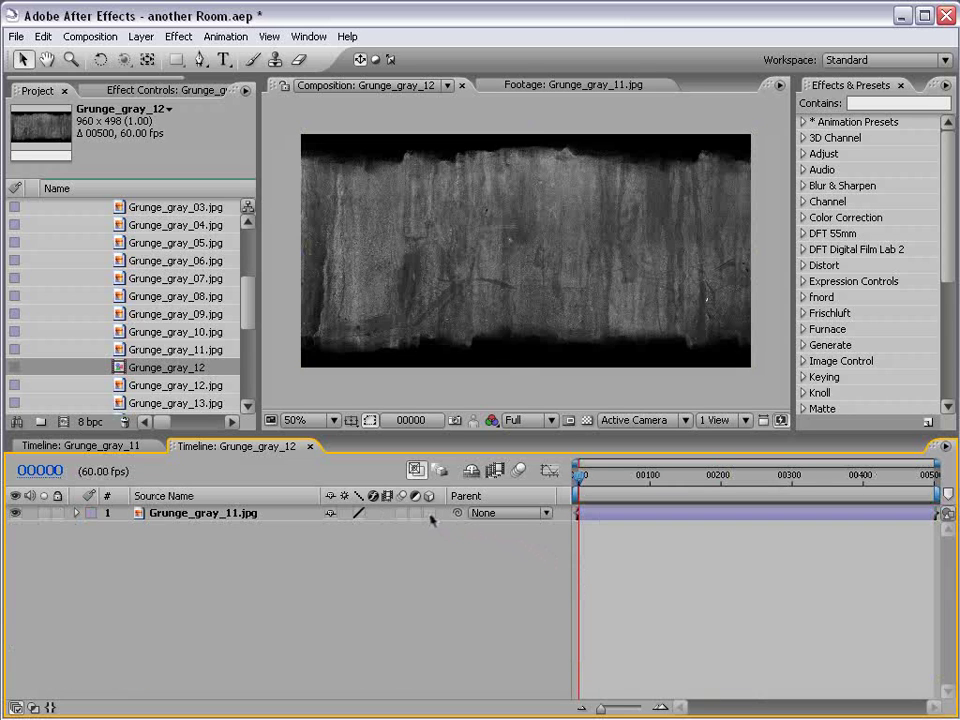
{"action": "left_click", "coordinate": [612, 514]}
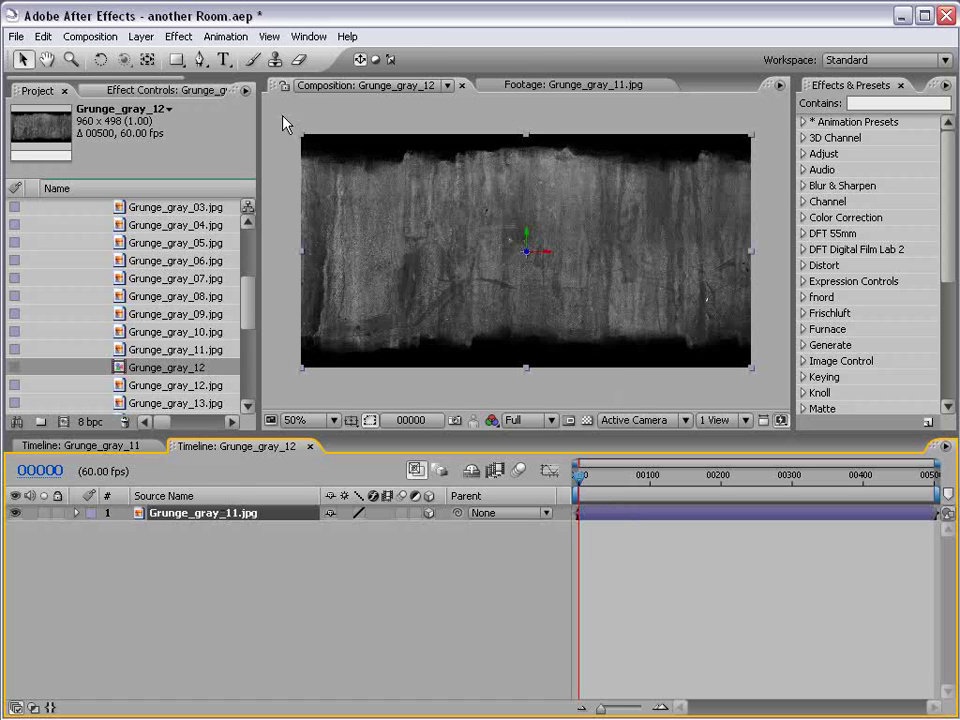
- Rotate the texture layer to a Y orientation of 270° and move it sideways to form the room's left wall
{"action": "key", "text": "w"}
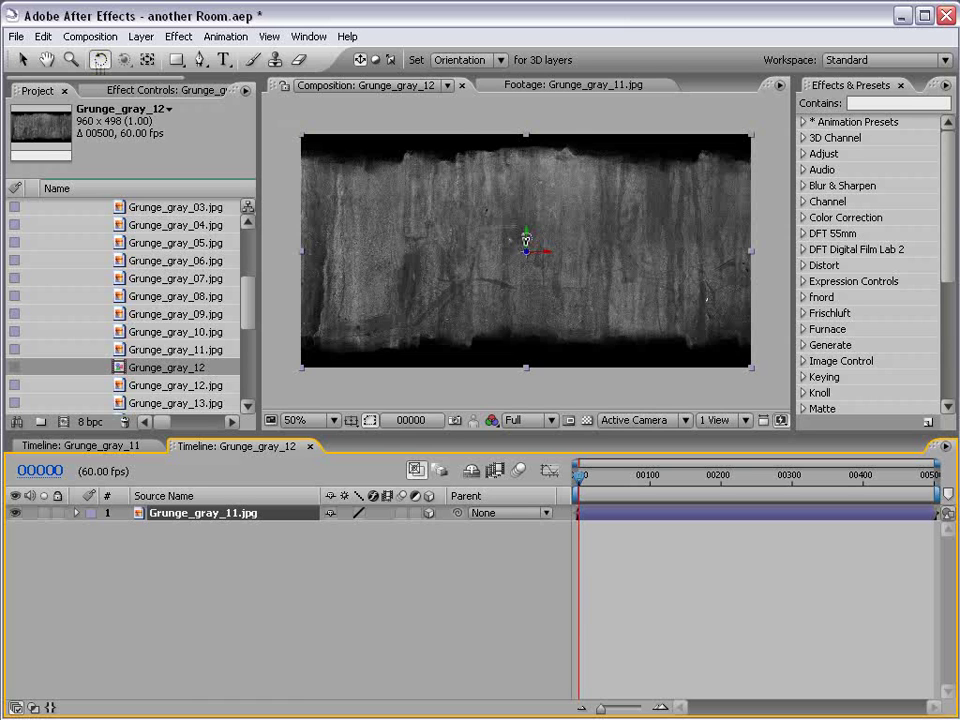
{"action": "key", "text": "r"}
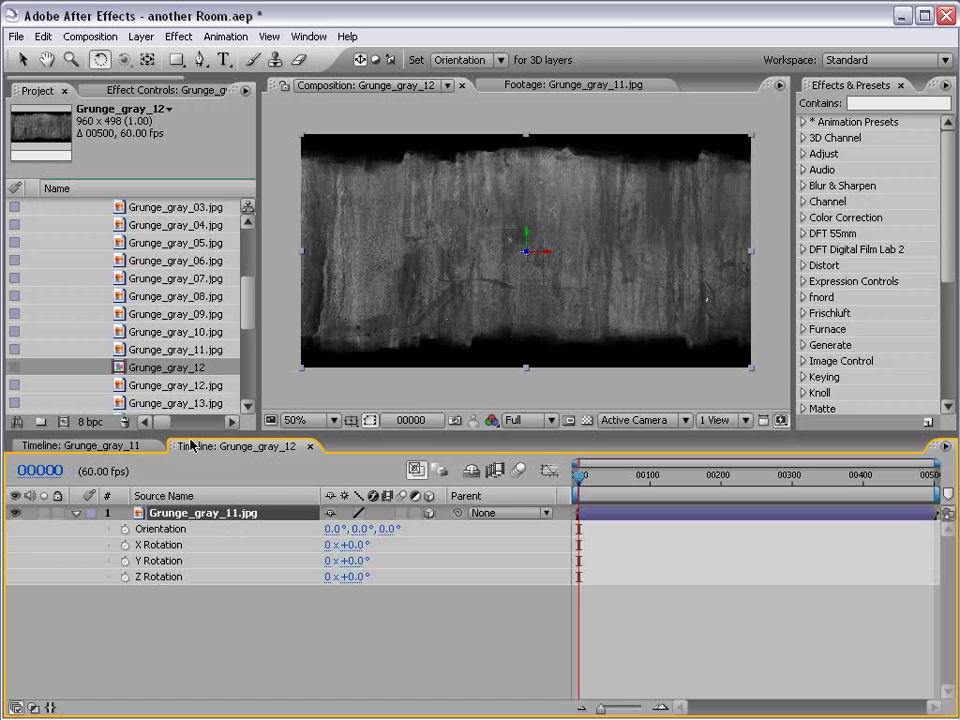
{"action": "left_click", "coordinate": [21, 61]}
{"action": "left_click_drag", "start_coordinate": [527, 241], "coordinate": [557, 240]}
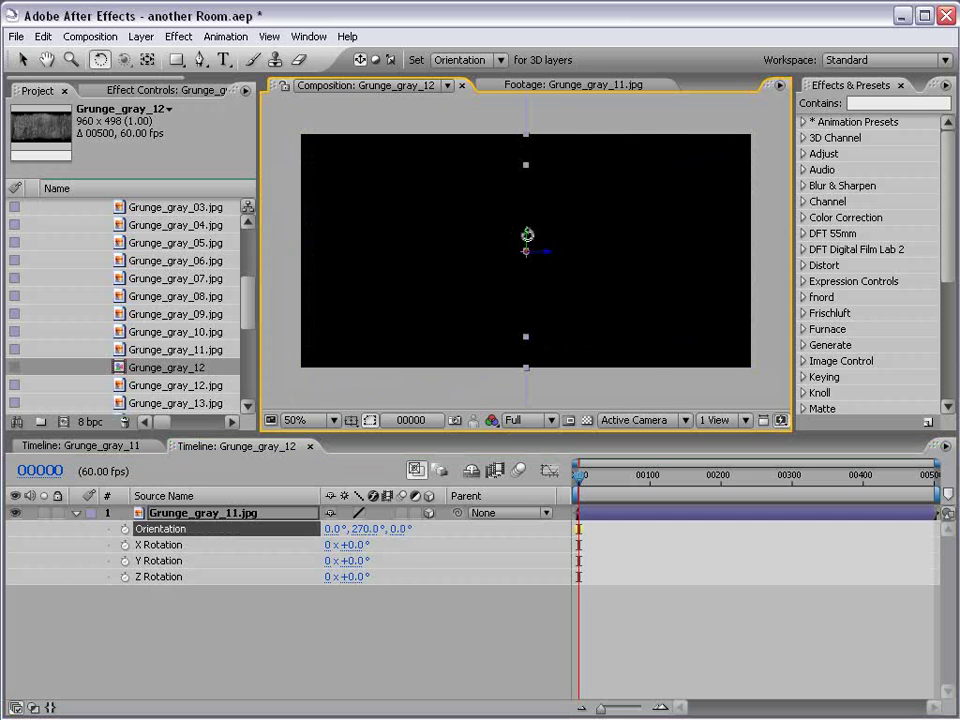
{"action": "key", "text": "v"}
{"action": "left_click_drag", "start_coordinate": [543, 252], "coordinate": [390, 254]}
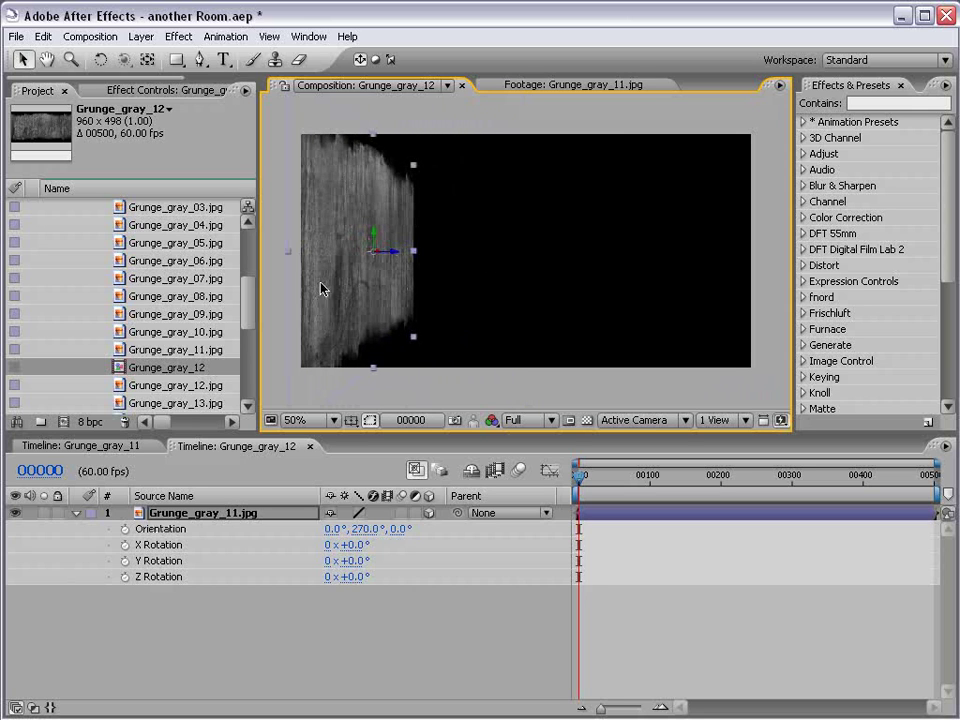
{"action": "left_click", "coordinate": [262, 606]}
- Duplicate the left wall layer and move the copy across the composition to form the right wall
{"action": "left_click", "coordinate": [216, 516]}
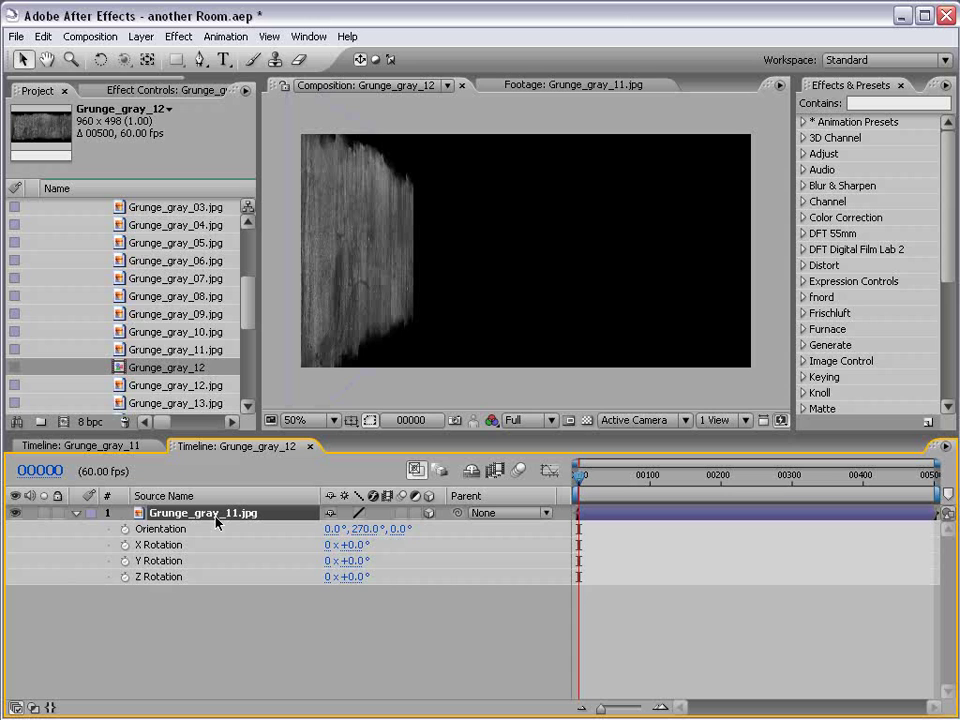
{"action": "left_click", "coordinate": [43, 36]}
{"action": "left_click", "coordinate": [86, 200]}
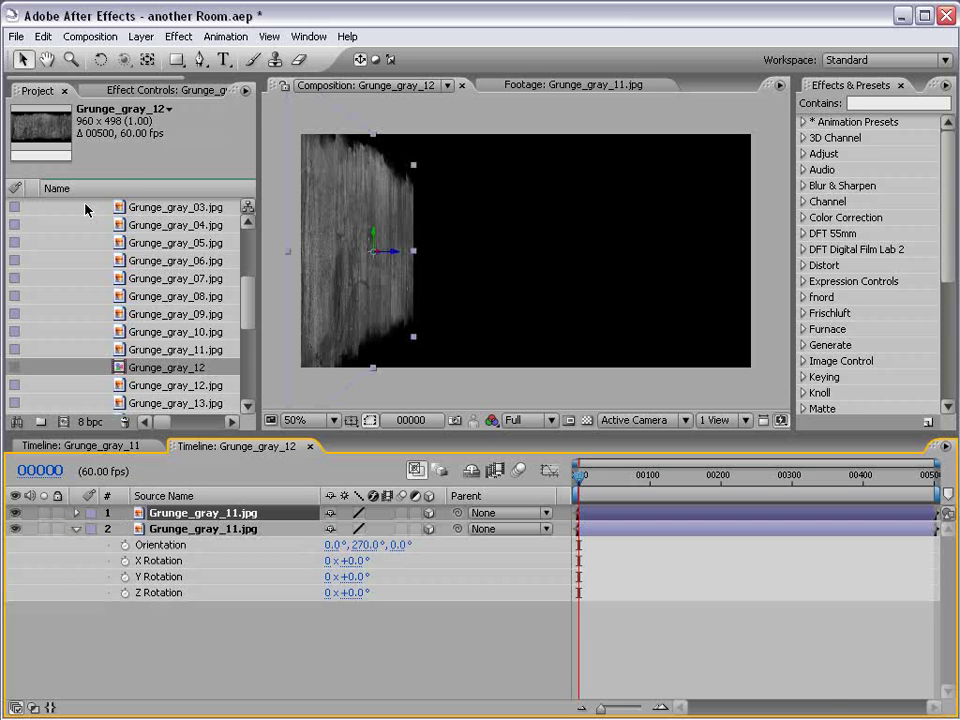
{"action": "left_click_drag", "start_coordinate": [393, 255], "coordinate": [708, 258]}
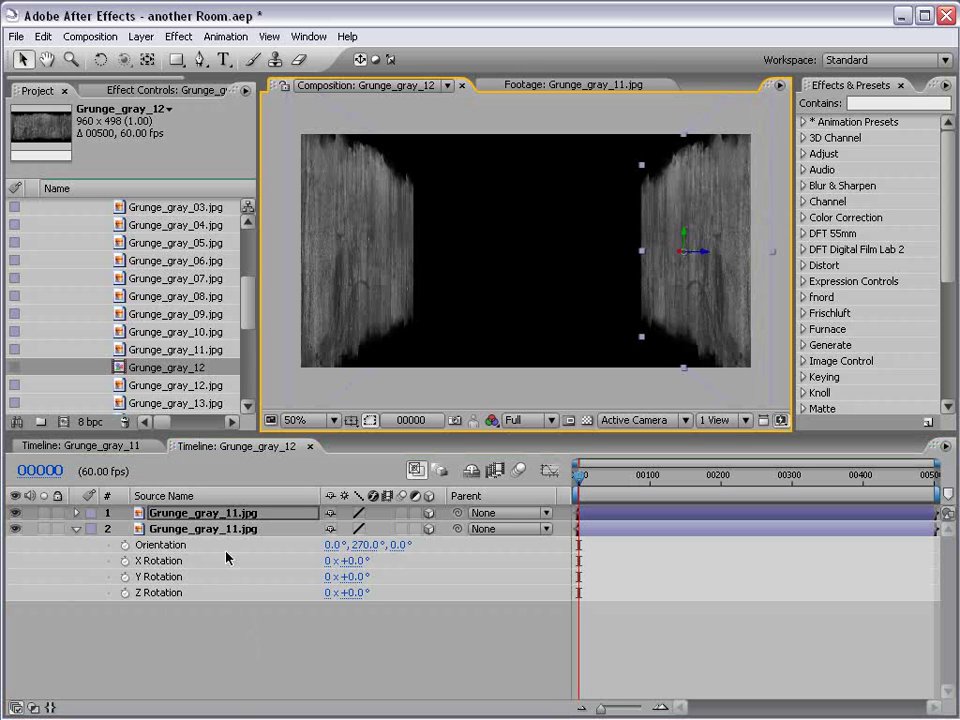
- Duplicate the right wall layer, then rotate and move the copy so it lies flat between the walls as the floor
{"action": "left_click", "coordinate": [218, 516]}
{"action": "key", "text": "ctrl+d"}
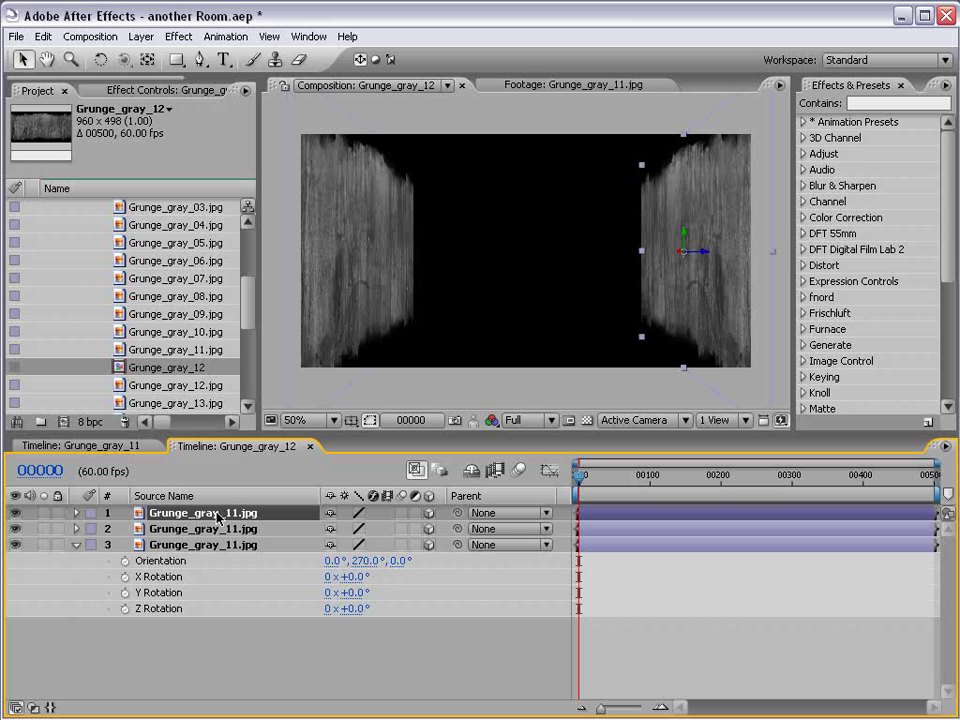
{"action": "key", "text": "w"}
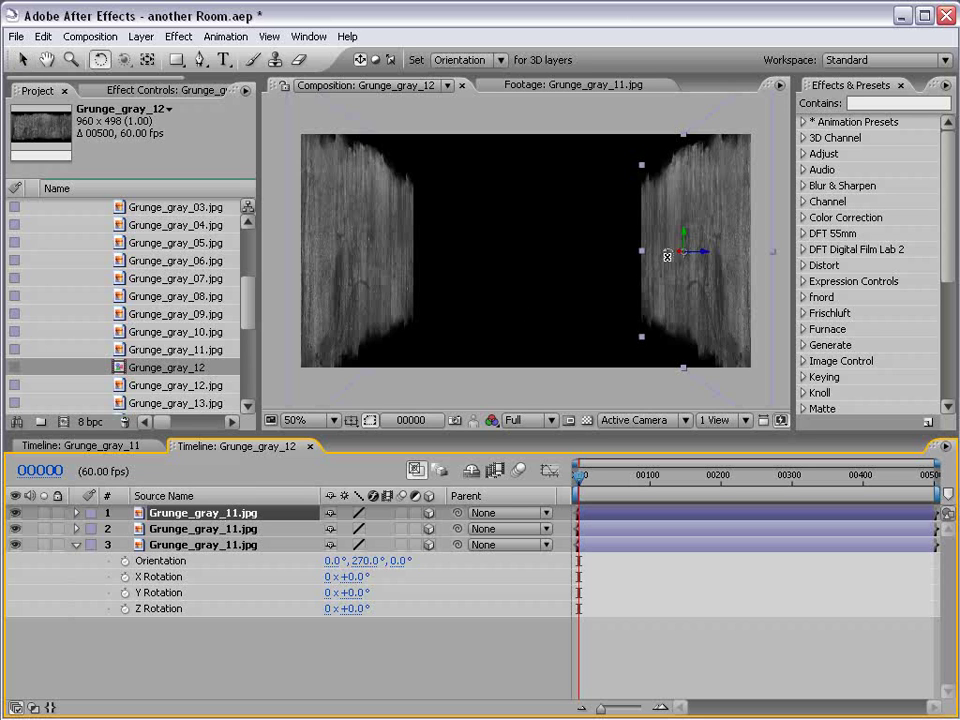
{"action": "left_click_drag", "start_coordinate": [696, 253], "coordinate": [528, 316]}
{"action": "key", "text": "ctrl+z"}
{"action": "key", "text": "v"}
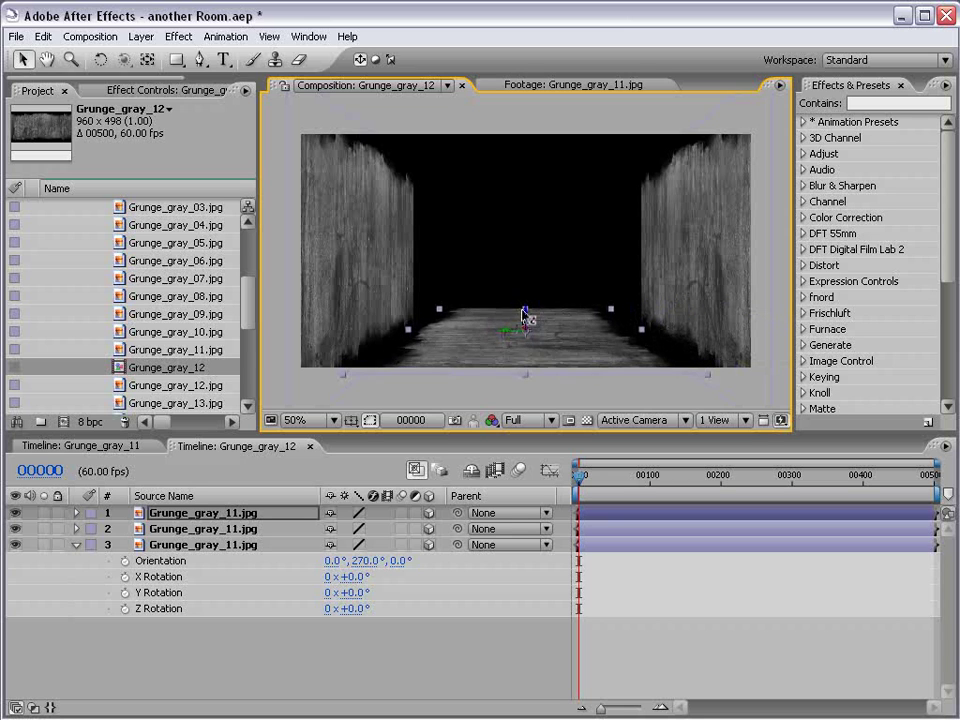
- Show the transparency grid and move both side walls inward and up so their lower edges meet the floor's edges
{"action": "left_click", "coordinate": [587, 420]}
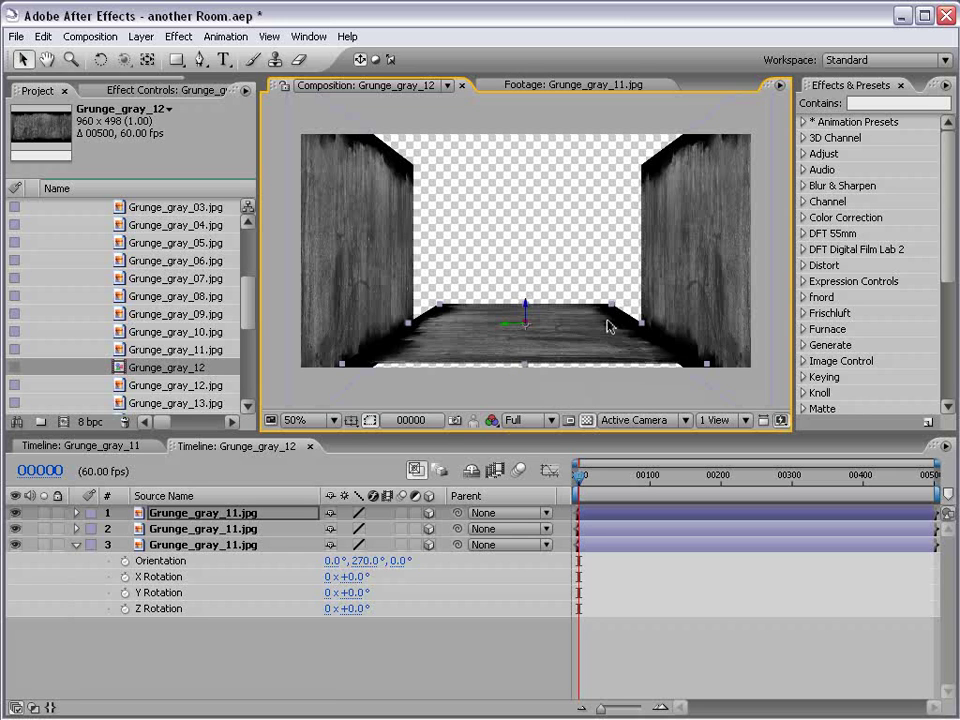
{"action": "left_click", "coordinate": [678, 288]}
{"action": "left_click_drag", "start_coordinate": [700, 253], "coordinate": [640, 210]}
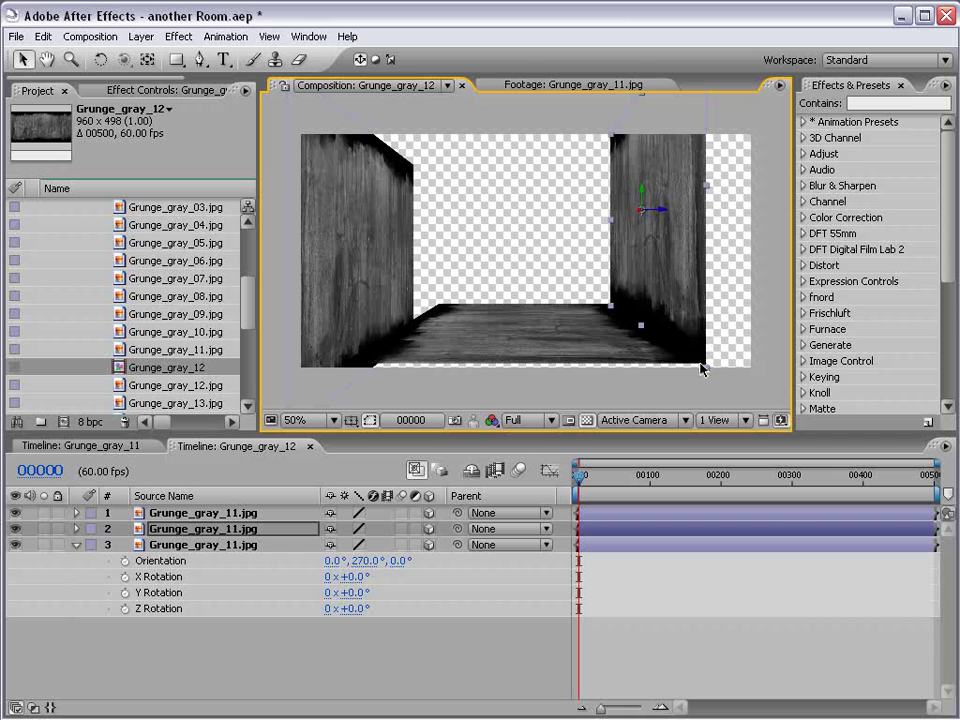
{"action": "left_click", "coordinate": [371, 272]}
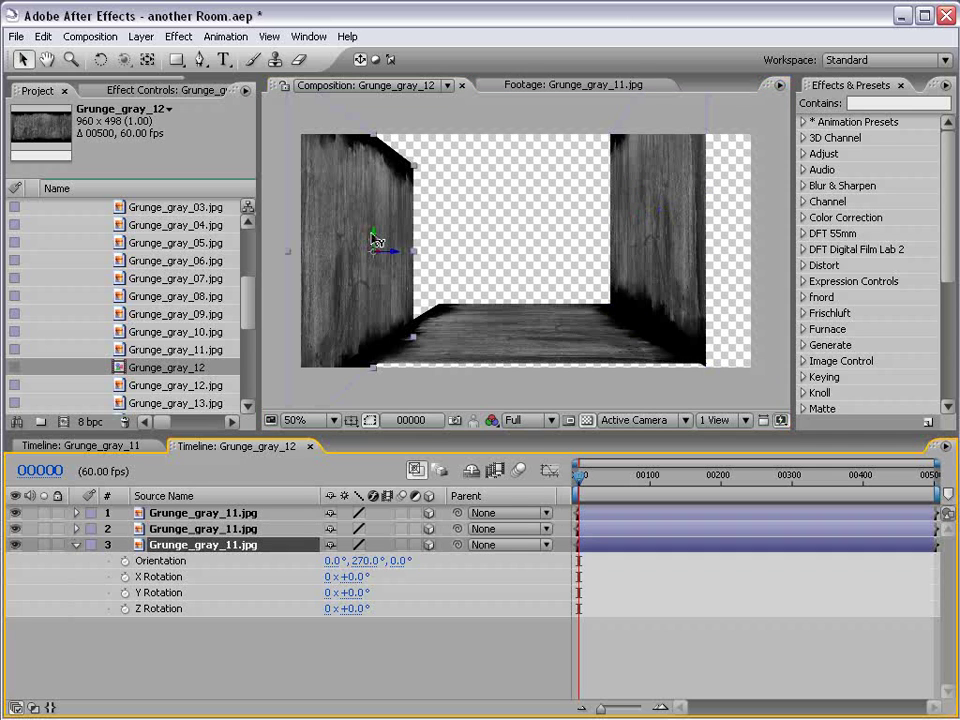
{"action": "left_click_drag", "start_coordinate": [370, 240], "coordinate": [409, 199]}
{"action": "left_click", "coordinate": [640, 218]}
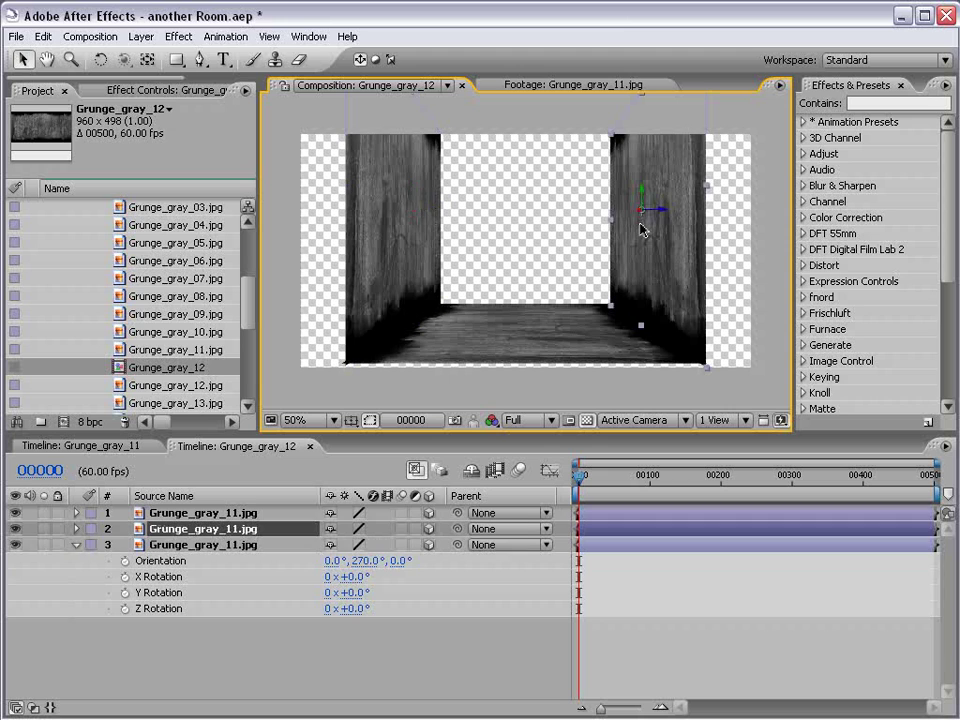
{"action": "left_click_drag", "start_coordinate": [642, 196], "coordinate": [642, 194]}
{"action": "left_click", "coordinate": [588, 652]}
{"action": "left_click", "coordinate": [588, 651]}
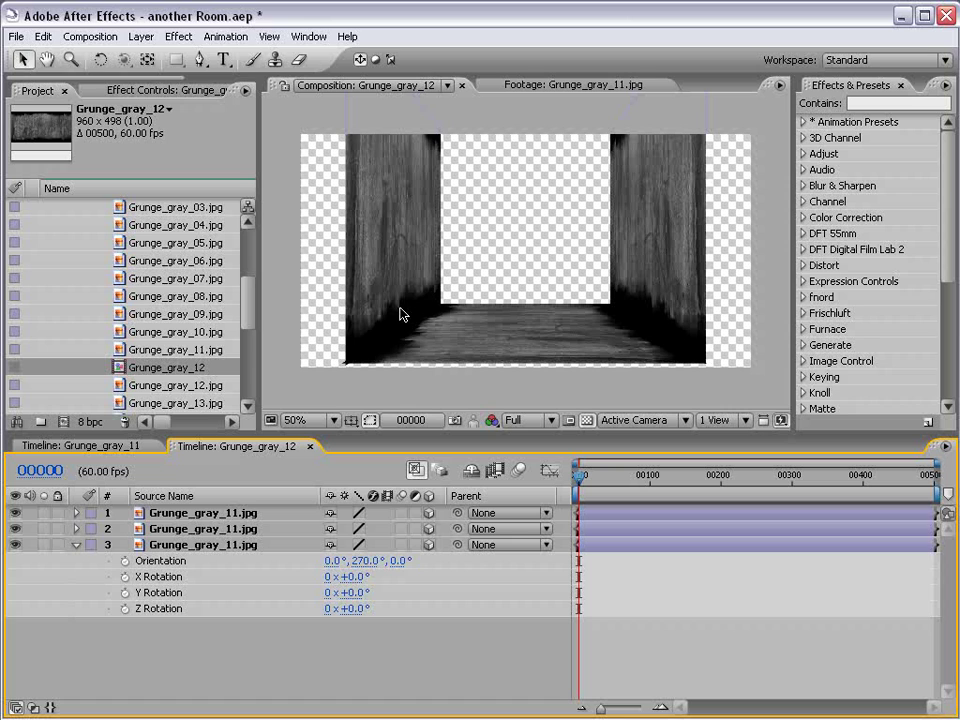
- Duplicate the floor layer and raise the copy to the top of the walls as the ceiling
{"action": "left_click", "coordinate": [457, 343]}
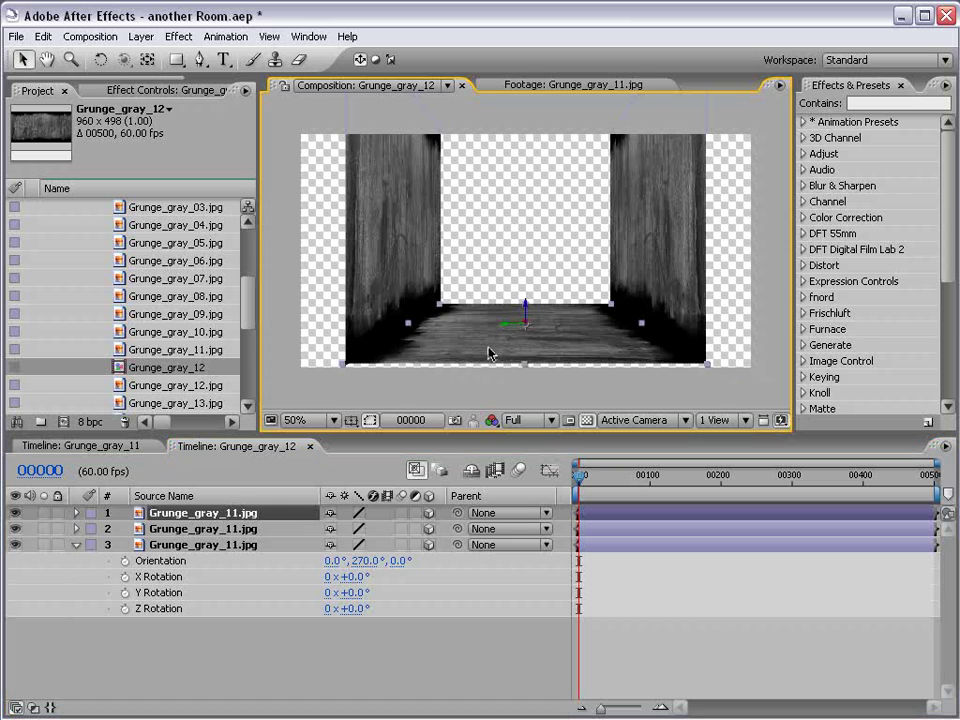
{"action": "left_click", "coordinate": [43, 36]}
{"action": "left_click", "coordinate": [133, 200]}
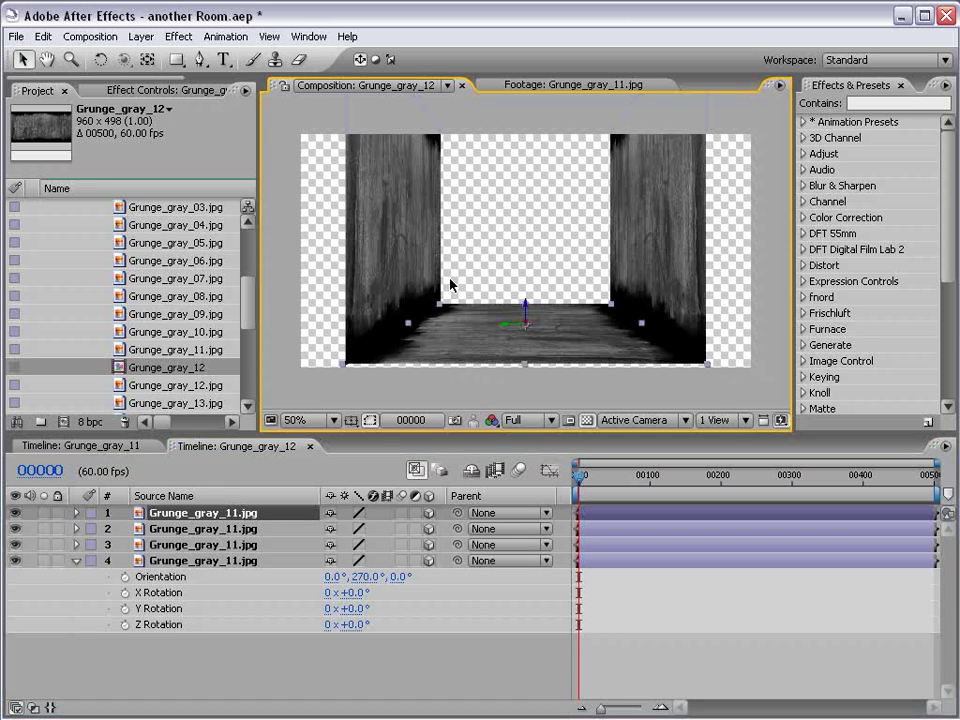
{"action": "left_click_drag", "start_coordinate": [525, 314], "coordinate": [507, 75]}
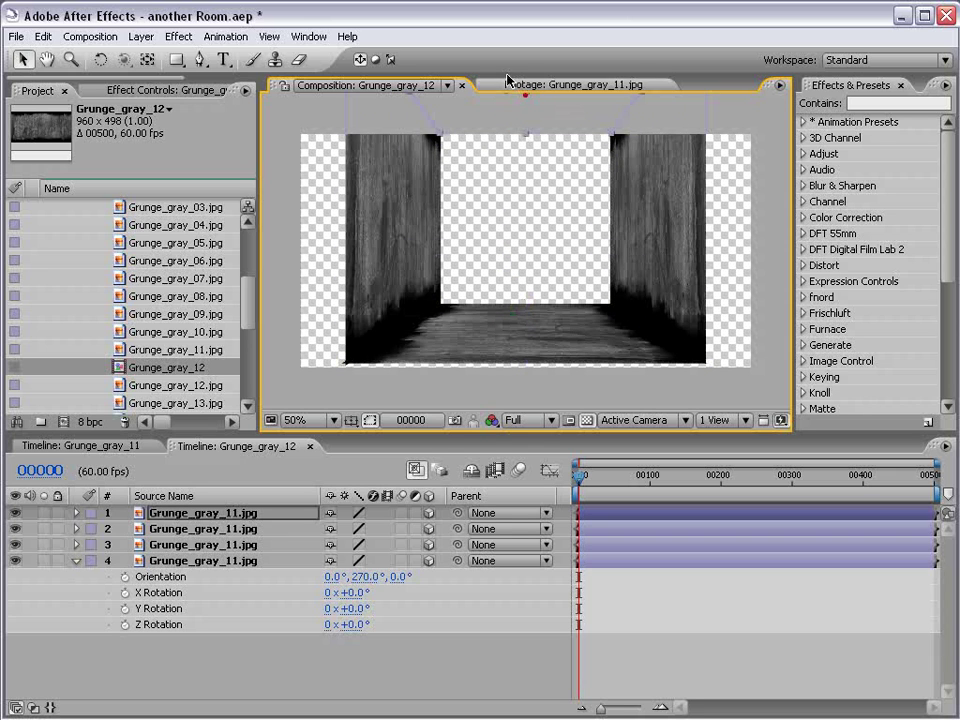
- Add a new camera to the composition using the 35mm preset
{"action": "left_click_drag", "start_coordinate": [534, 180], "coordinate": [542, 254]}
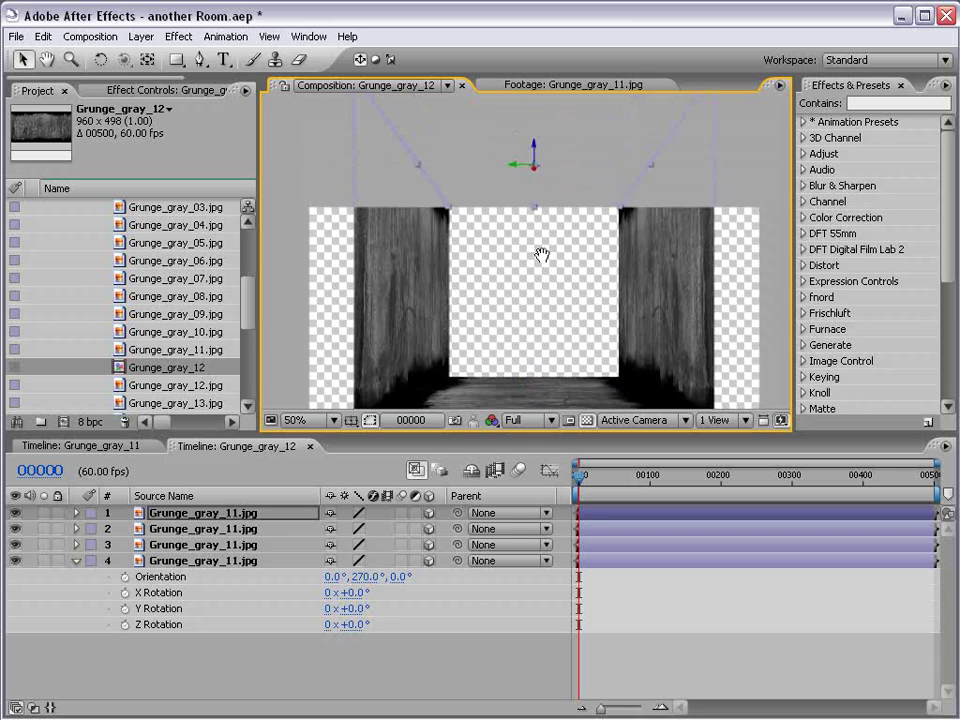
{"action": "left_click", "coordinate": [148, 39]}
{"action": "mouse_move", "coordinate": [152, 56]}
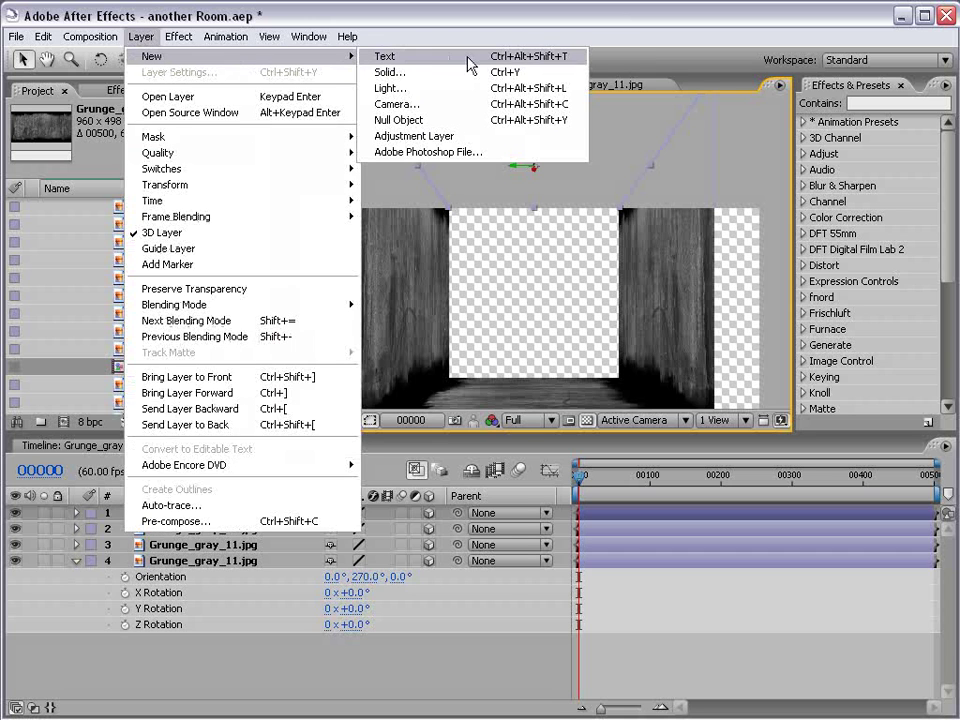
{"action": "left_click", "coordinate": [402, 102]}
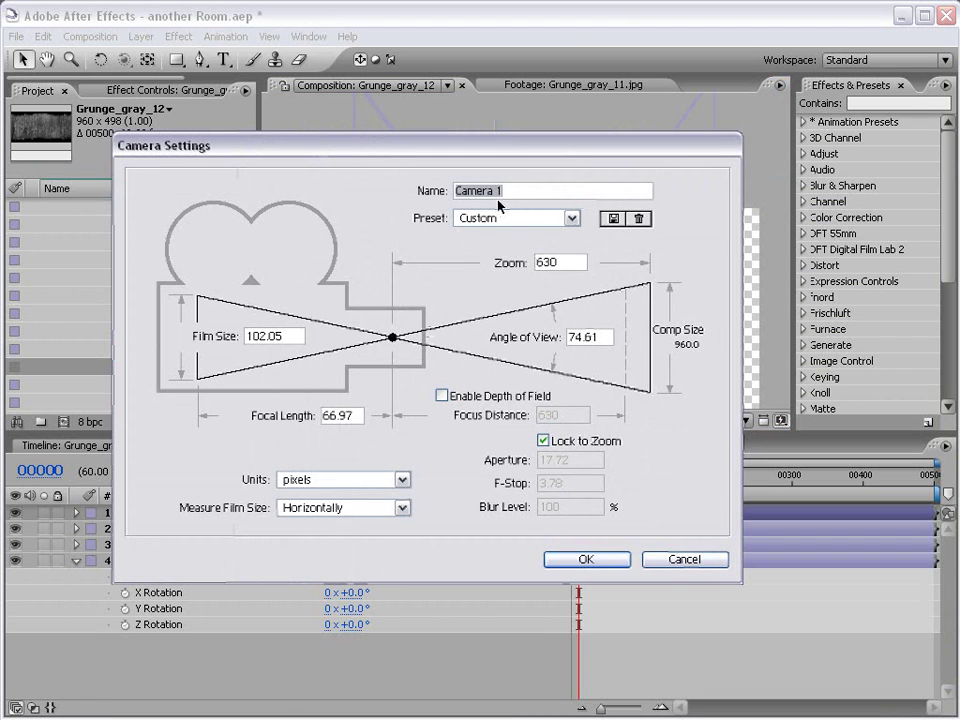
{"action": "left_click", "coordinate": [505, 218]}
{"action": "left_click", "coordinate": [484, 307]}
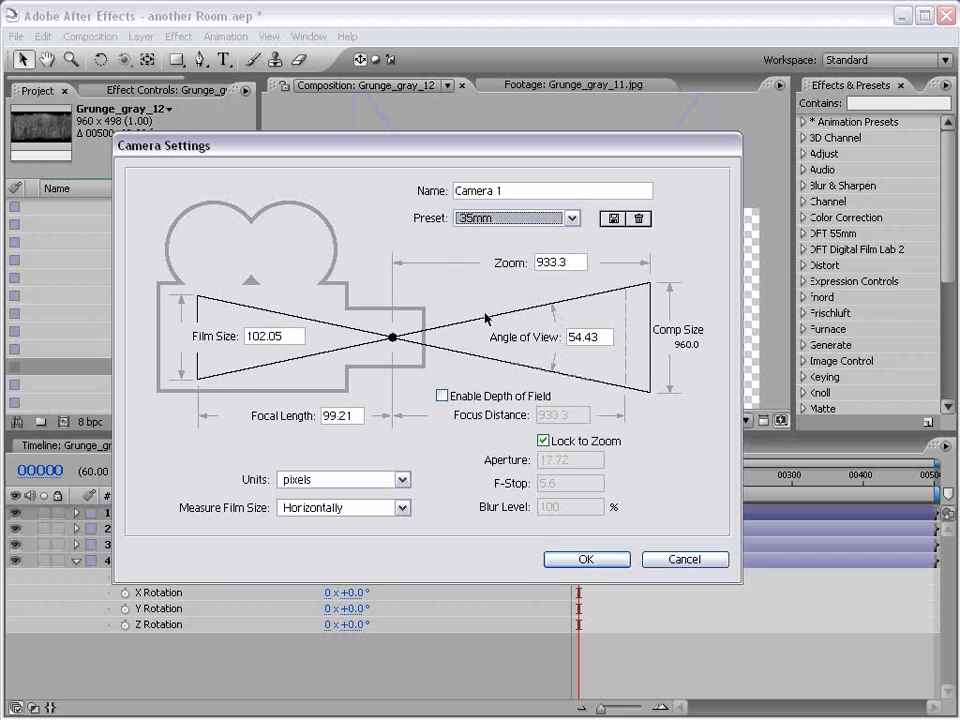
{"action": "left_click", "coordinate": [584, 559]}
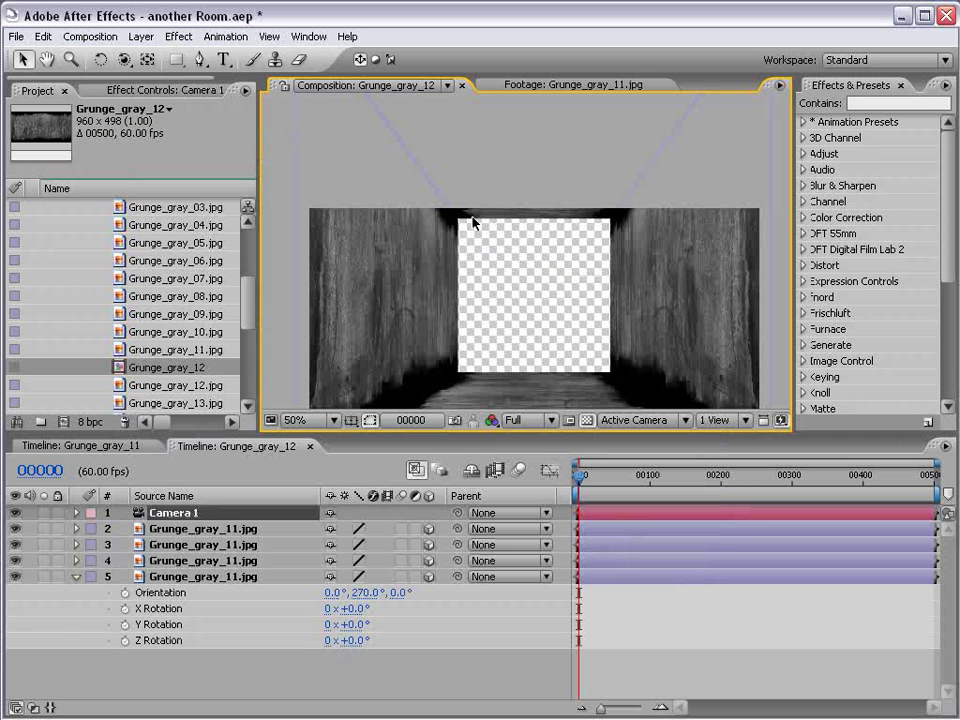
- Pull the camera back with Track Z until the room's front edges show, and shift it with Track XY to frame the room
{"action": "scroll", "coordinate": [557, 321], "scroll_direction": "down", "scroll_amount": 2}
{"action": "left_click", "coordinate": [124, 62]}
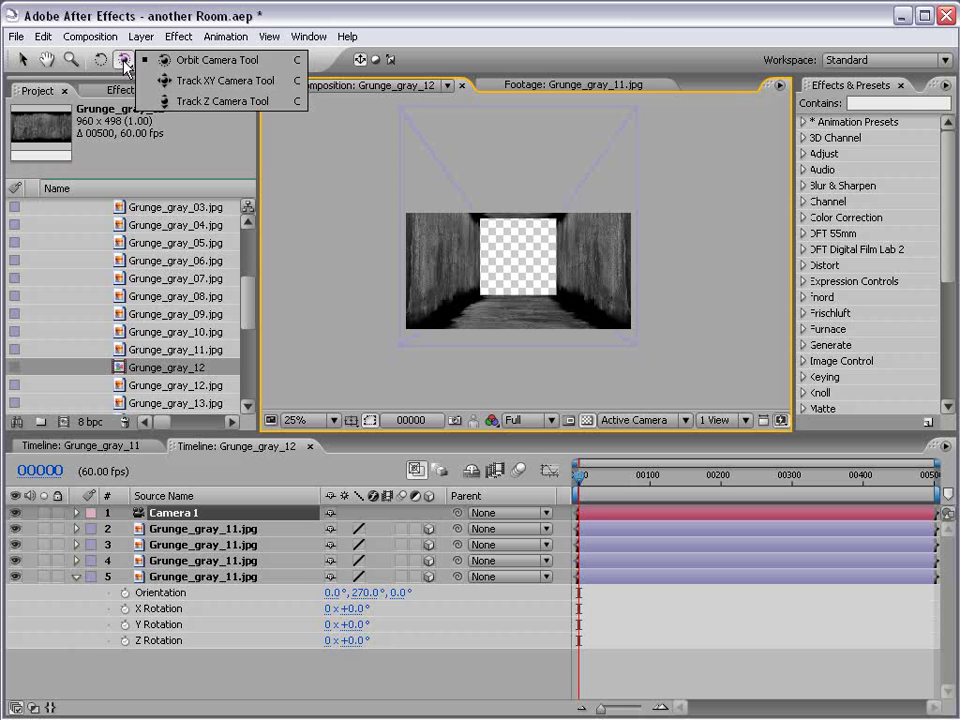
{"action": "left_click", "coordinate": [160, 101]}
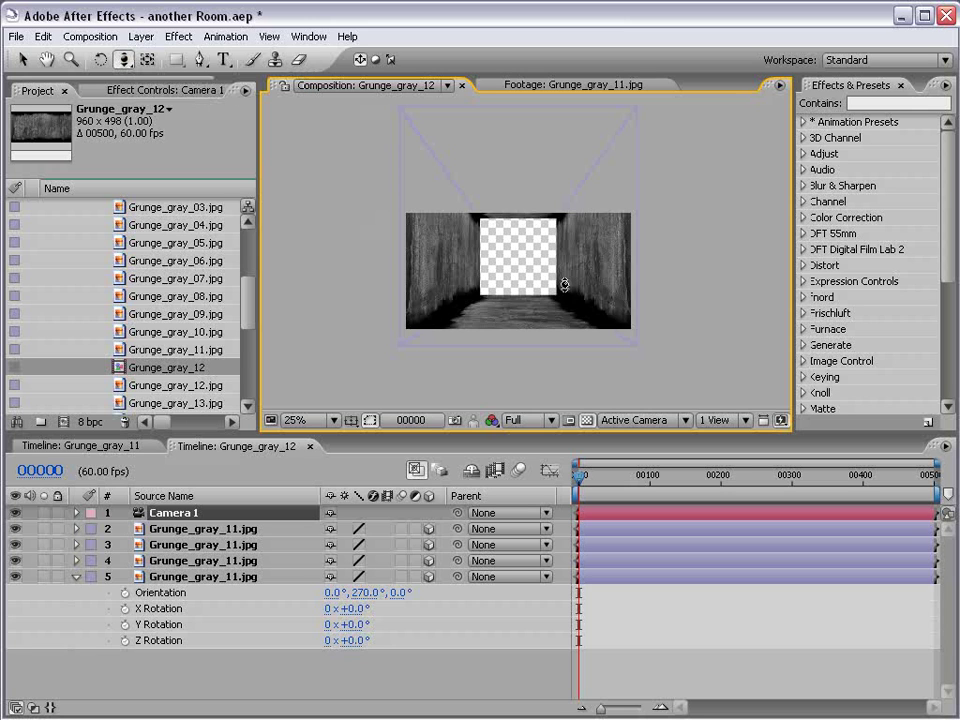
{"action": "left_click_drag", "start_coordinate": [564, 285], "coordinate": [533, 287]}
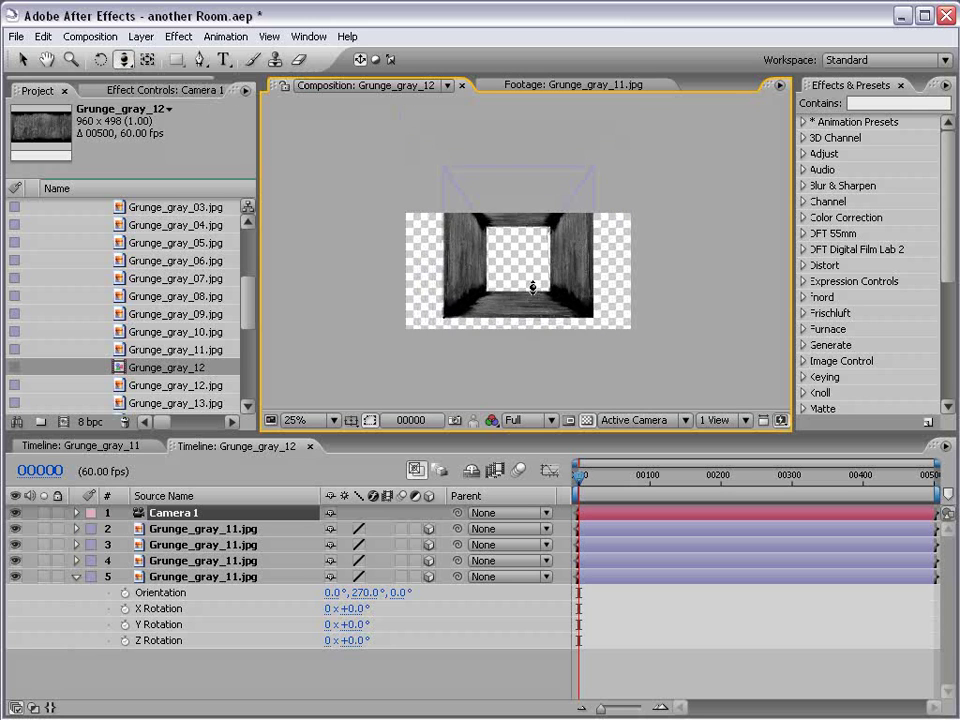
{"action": "scroll", "coordinate": [533, 287], "scroll_direction": "up", "scroll_amount": 2}
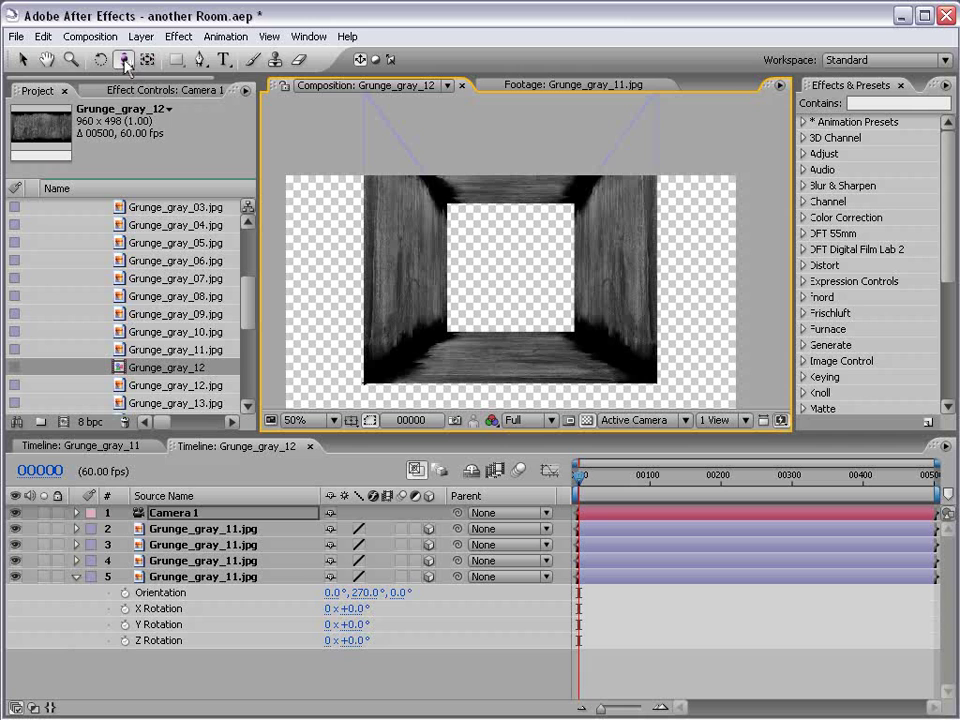
{"action": "left_click_drag", "start_coordinate": [126, 63], "coordinate": [160, 78]}
{"action": "left_click_drag", "start_coordinate": [454, 229], "coordinate": [493, 268]}
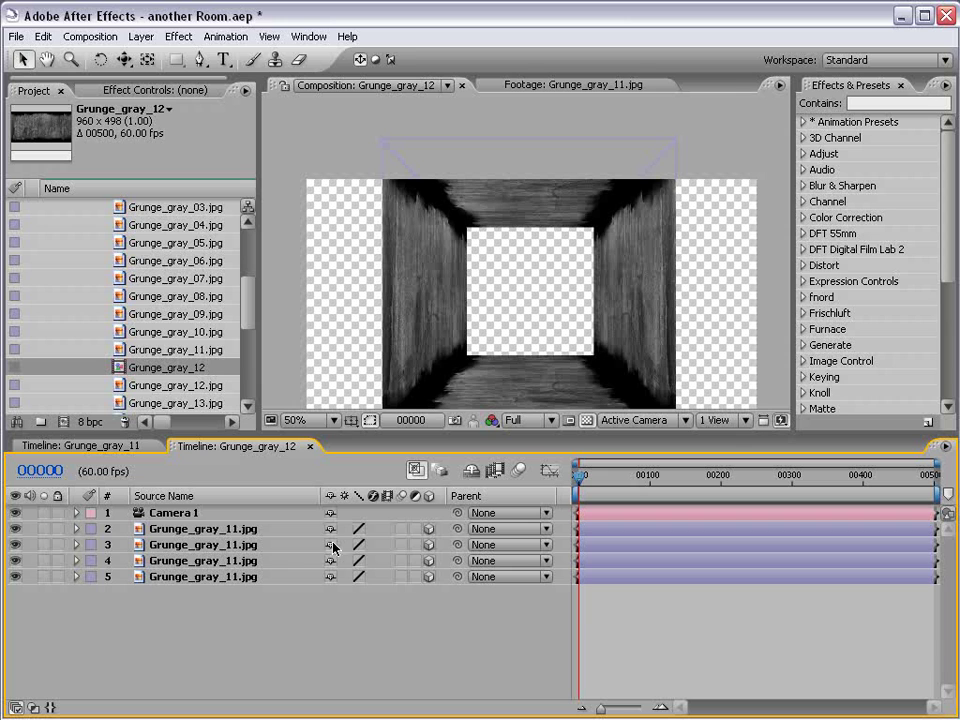
- Duplicate the ceiling layer, rotate the copy to face the camera and push it back between the walls as the back wall
{"action": "left_click", "coordinate": [225, 528]}
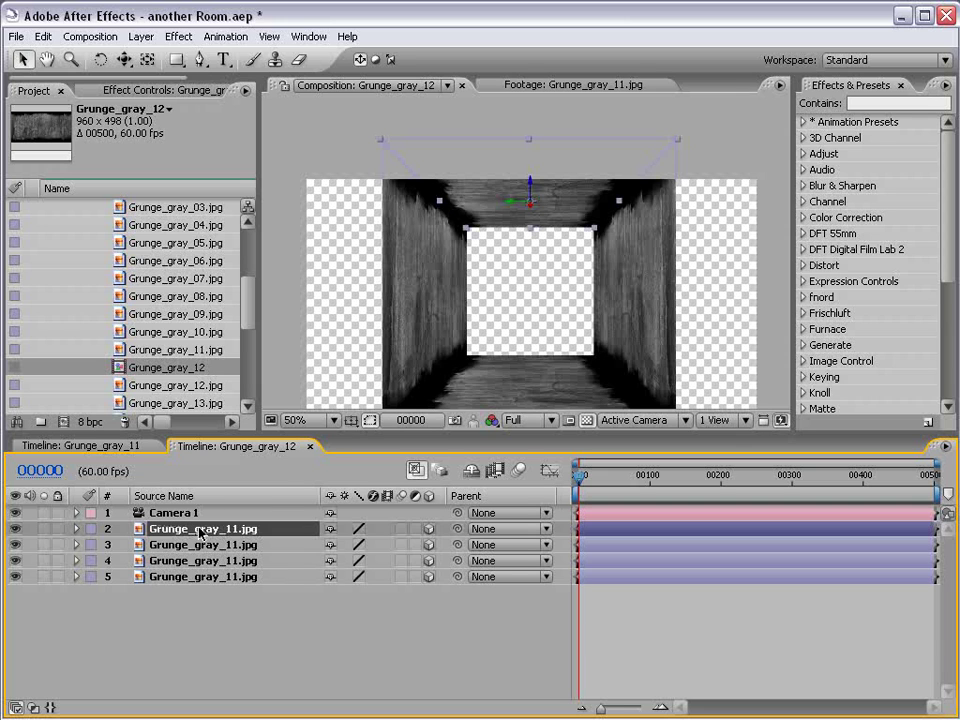
{"action": "key", "text": "ctrl+d"}
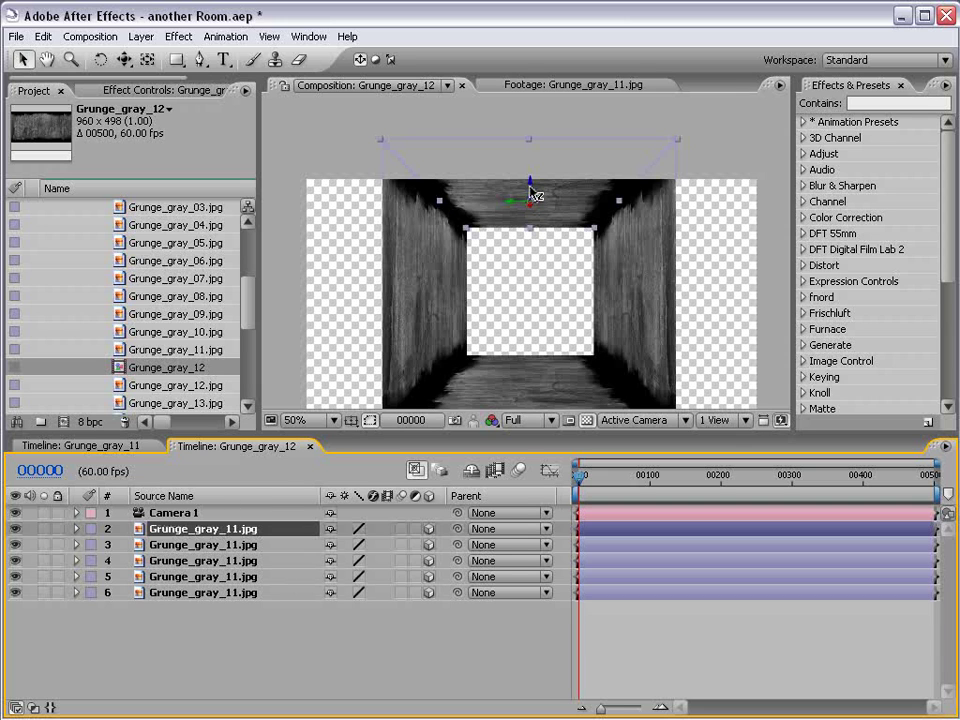
{"action": "mouse_move", "coordinate": [536, 193]}
{"action": "left_mouse_down"}
{"action": "mouse_move", "coordinate": [514, 257]}
{"action": "mouse_move", "coordinate": [531, 253]}
{"action": "mouse_move", "coordinate": [492, 240]}
{"action": "mouse_move", "coordinate": [543, 215]}
{"action": "left_mouse_up"}
{"action": "key", "text": "w"}
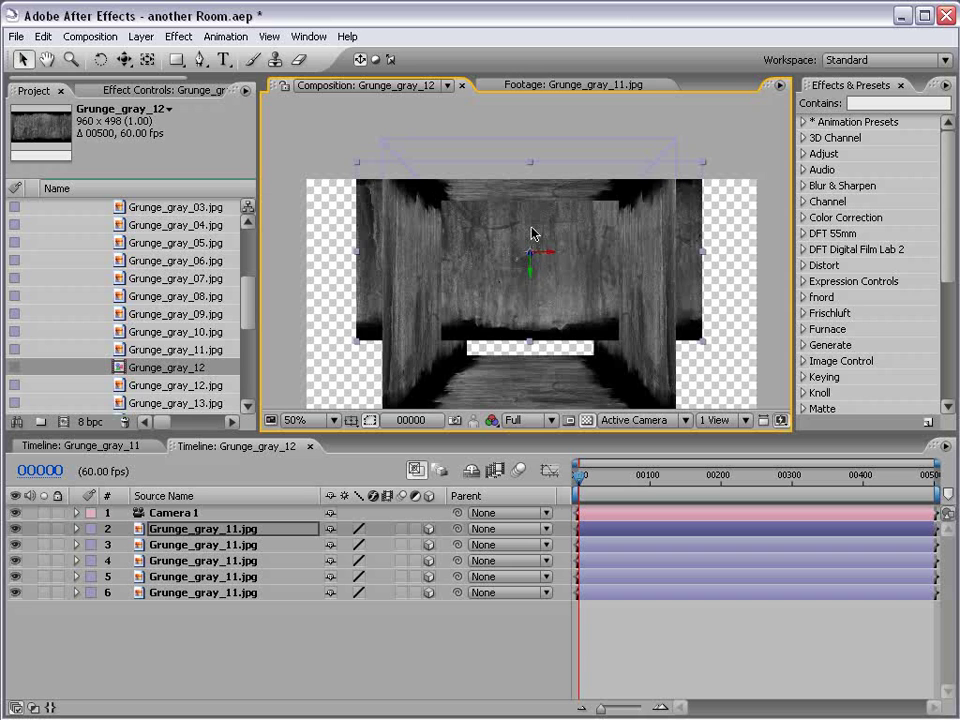
{"action": "left_click_drag", "start_coordinate": [534, 257], "coordinate": [532, 313]}
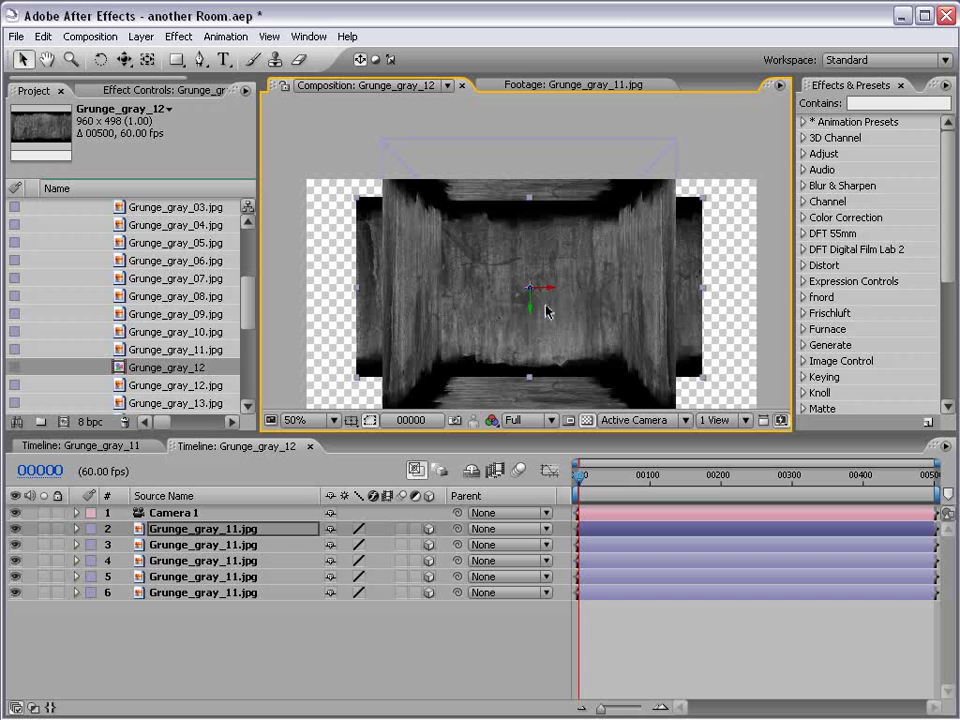
{"action": "left_click_drag", "start_coordinate": [531, 289], "coordinate": [415, 488]}
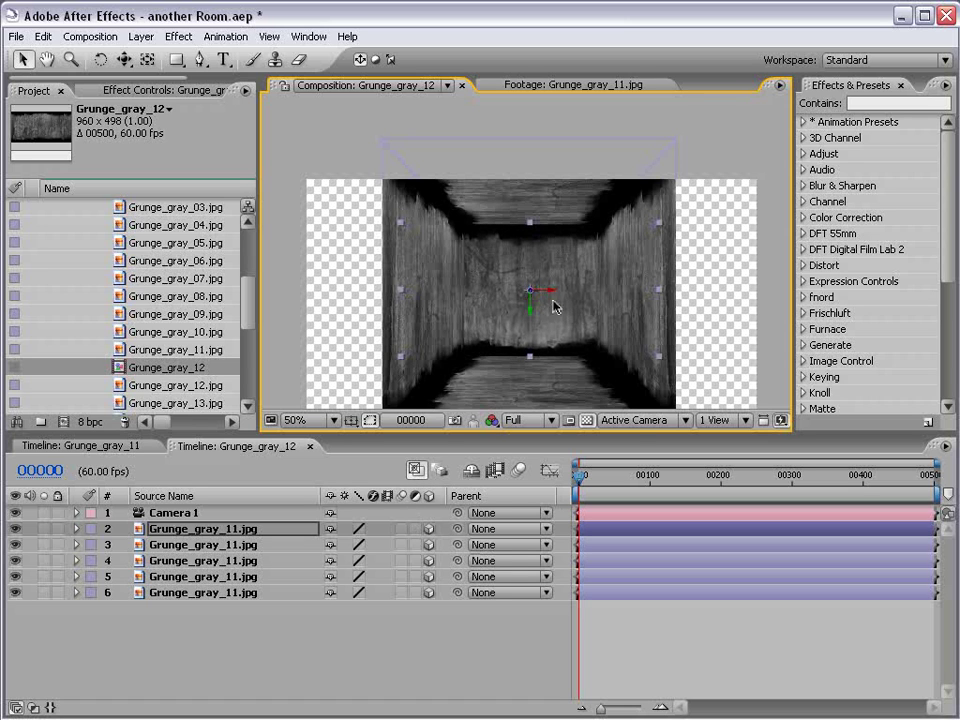
- In the Top view, move the back wall along Z to line up with the far ends of the side walls
{"action": "left_click", "coordinate": [640, 420]}
{"action": "left_click", "coordinate": [625, 520]}
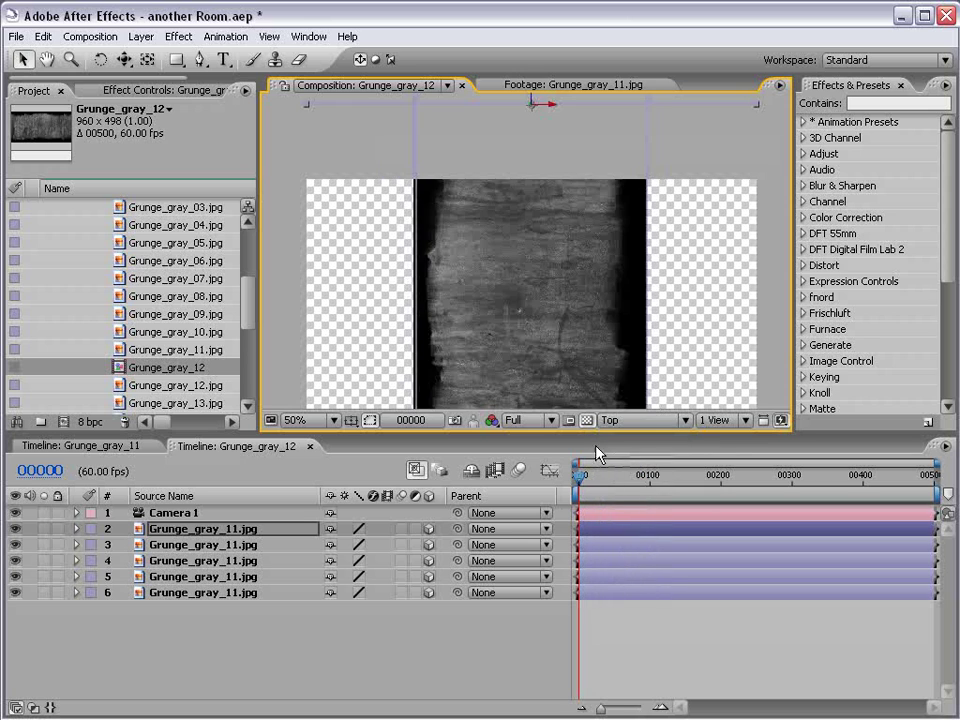
{"action": "left_click_drag", "start_coordinate": [540, 154], "coordinate": [503, 275]}
{"action": "left_click_drag", "start_coordinate": [492, 214], "coordinate": [492, 186]}
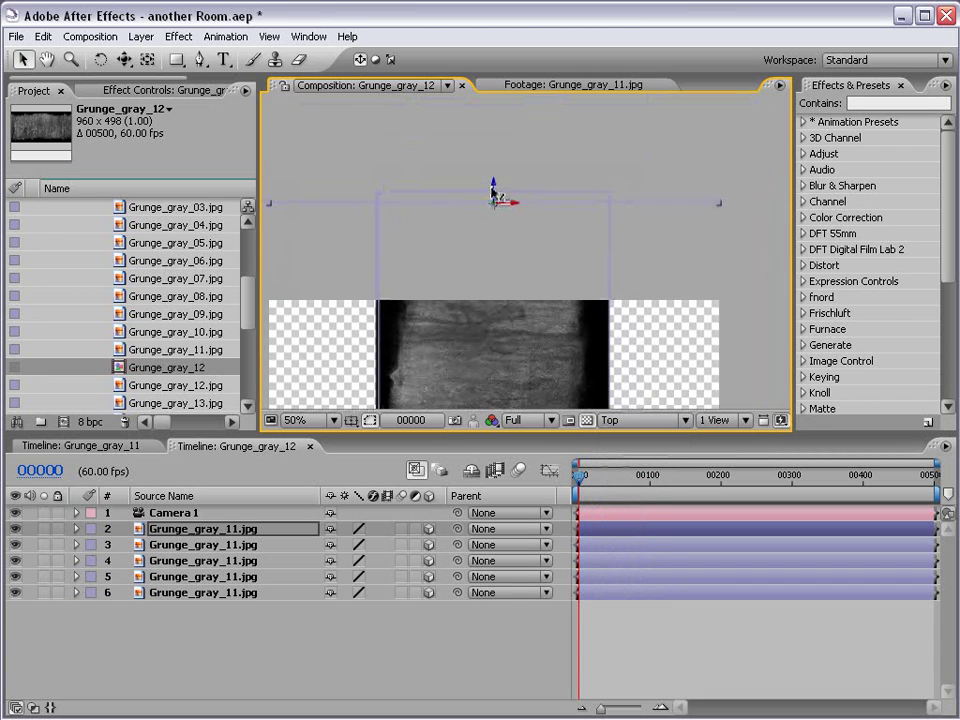
- Set the label color of all five Grunge_gray_11.jpg layers to yellow
{"action": "left_click", "coordinate": [178, 593], "text": "shift"}
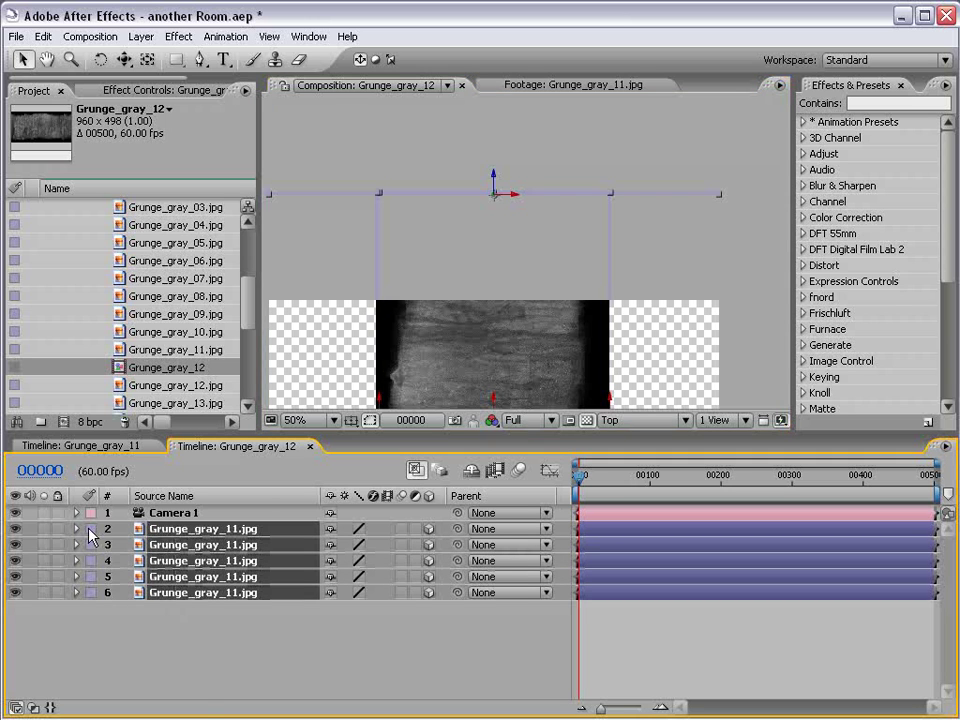
{"action": "left_click", "coordinate": [108, 528]}
{"action": "left_click", "coordinate": [118, 615]}
- Return to the Active Camera view and enlarge the back wall slightly to close the gap above the floor
{"action": "key", "text": "h"}
{"action": "left_click_drag", "start_coordinate": [485, 362], "coordinate": [501, 257]}
{"action": "left_click", "coordinate": [627, 421]}
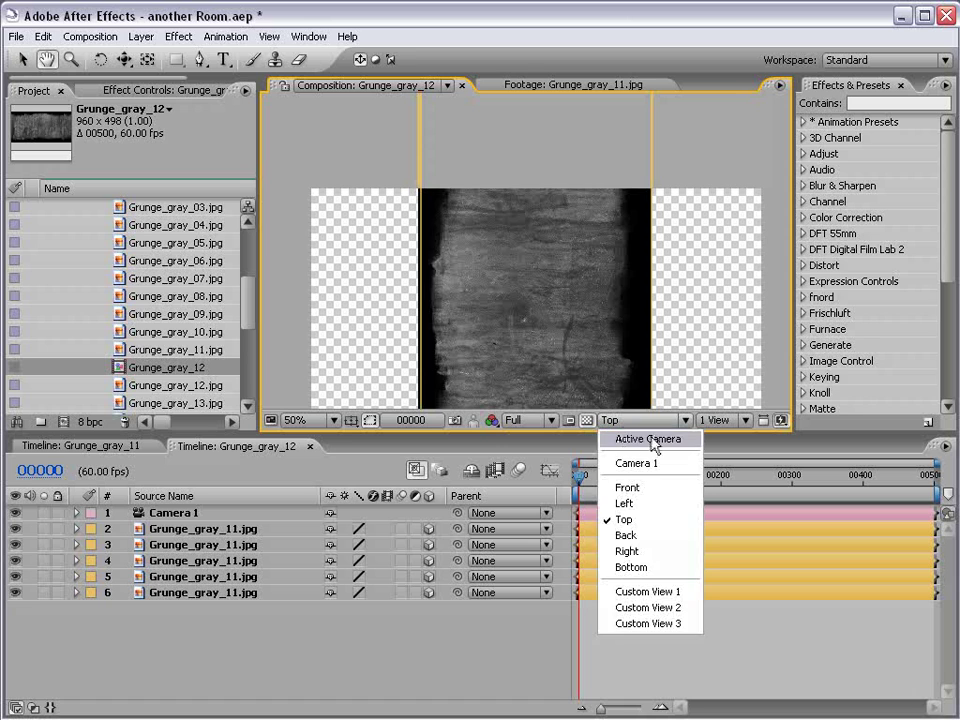
{"action": "left_click", "coordinate": [640, 438]}
{"action": "key", "text": "v"}
{"action": "left_click", "coordinate": [535, 272]}
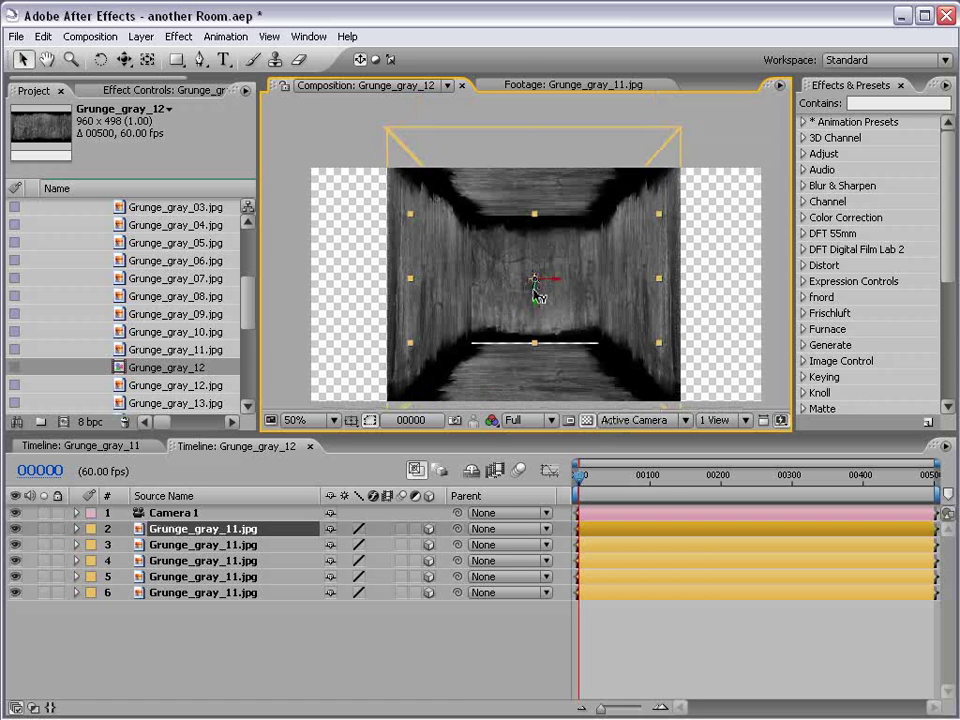
{"action": "left_click_drag", "start_coordinate": [659, 343], "coordinate": [663, 347]}
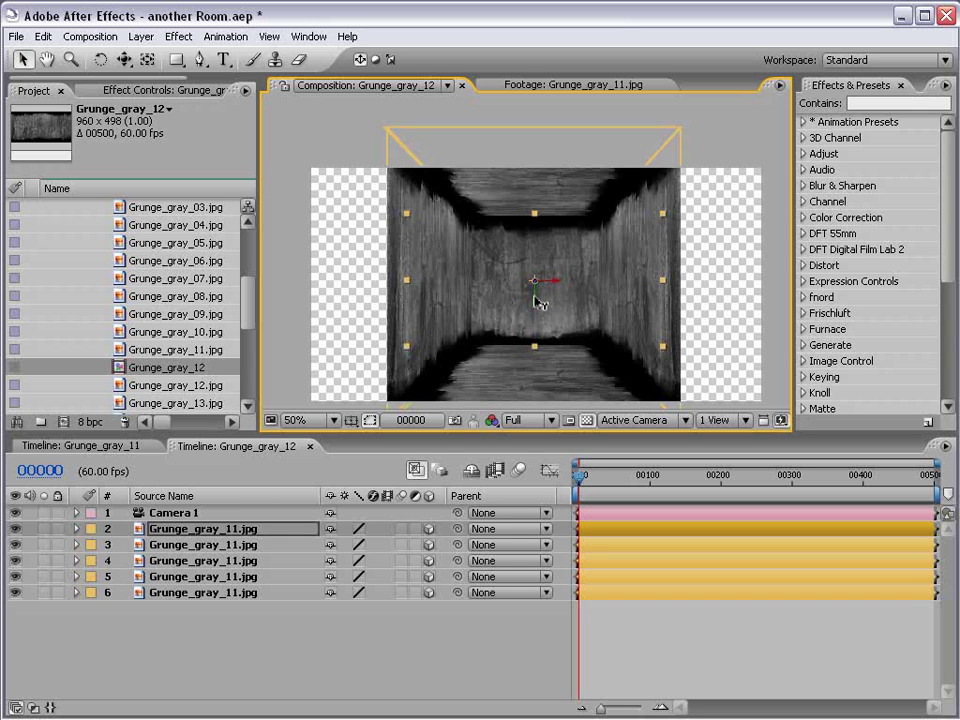
{"action": "left_click", "coordinate": [535, 636]}
{"action": "key", "text": "space"}
{"action": "left_click_drag", "start_coordinate": [571, 328], "coordinate": [550, 295]}
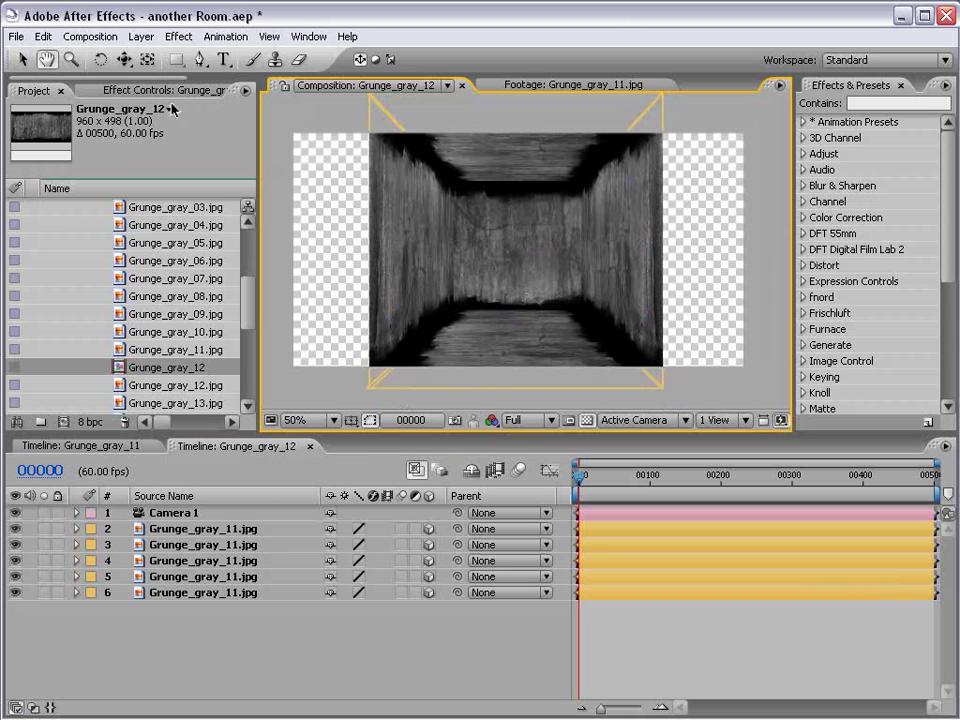
- Start a new Point light named Light 1 with an intensity of 150%
{"action": "left_click", "coordinate": [141, 36]}
{"action": "mouse_move", "coordinate": [150, 56]}
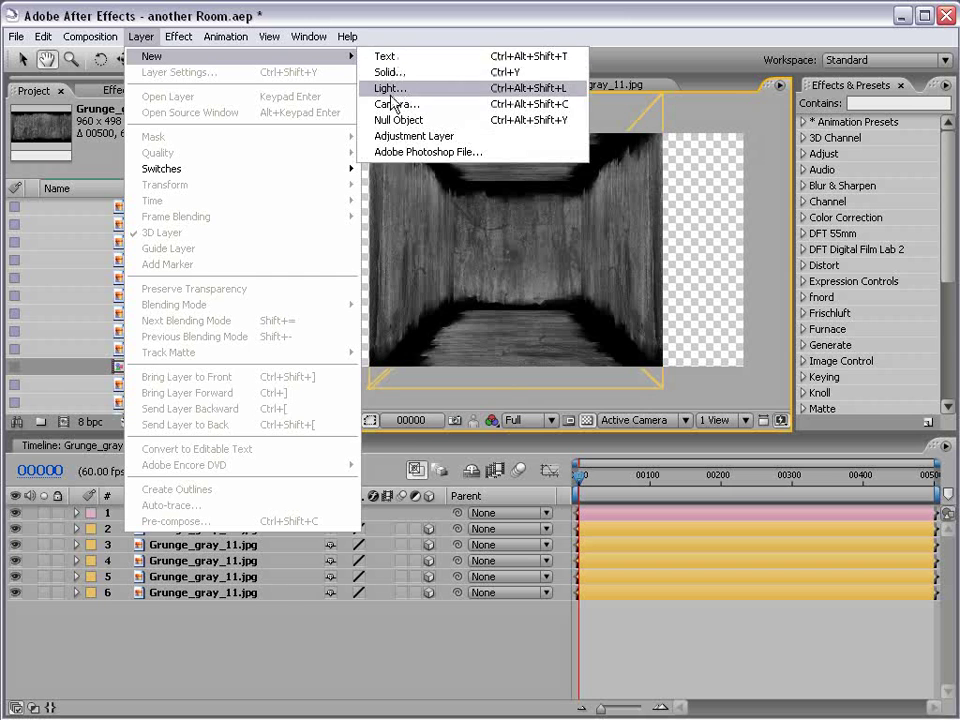
{"action": "left_click", "coordinate": [393, 104]}
{"action": "key", "text": "Return"}
{"action": "left_click_drag", "start_coordinate": [434, 213], "coordinate": [338, 186]}
{"action": "left_click_drag", "start_coordinate": [467, 298], "coordinate": [360, 304]}
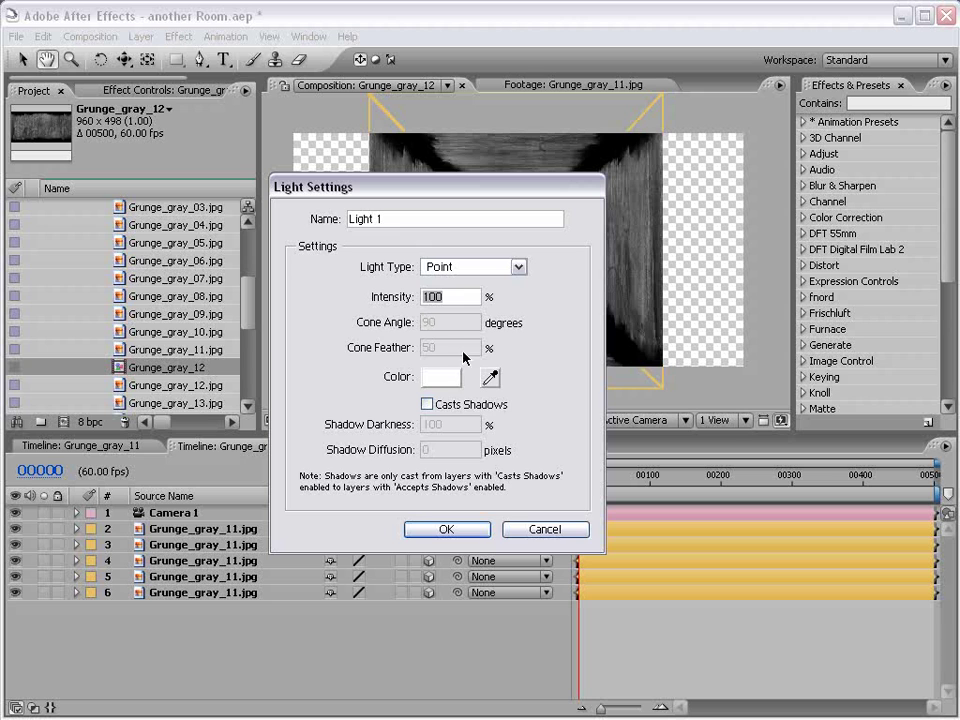
{"action": "type", "text": "150"}
- Set the new light's color to blue 3383BB and create the light
{"action": "left_click", "coordinate": [444, 378]}
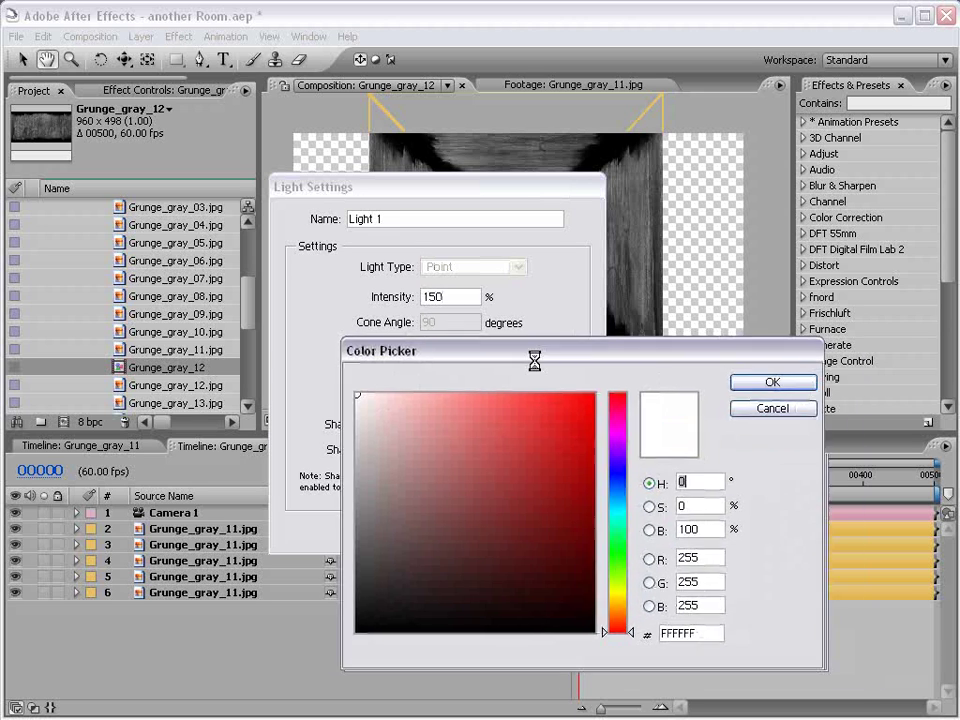
{"action": "left_click_drag", "start_coordinate": [615, 440], "coordinate": [617, 461]}
{"action": "left_click", "coordinate": [510, 467]}
{"action": "left_click", "coordinate": [576, 418]}
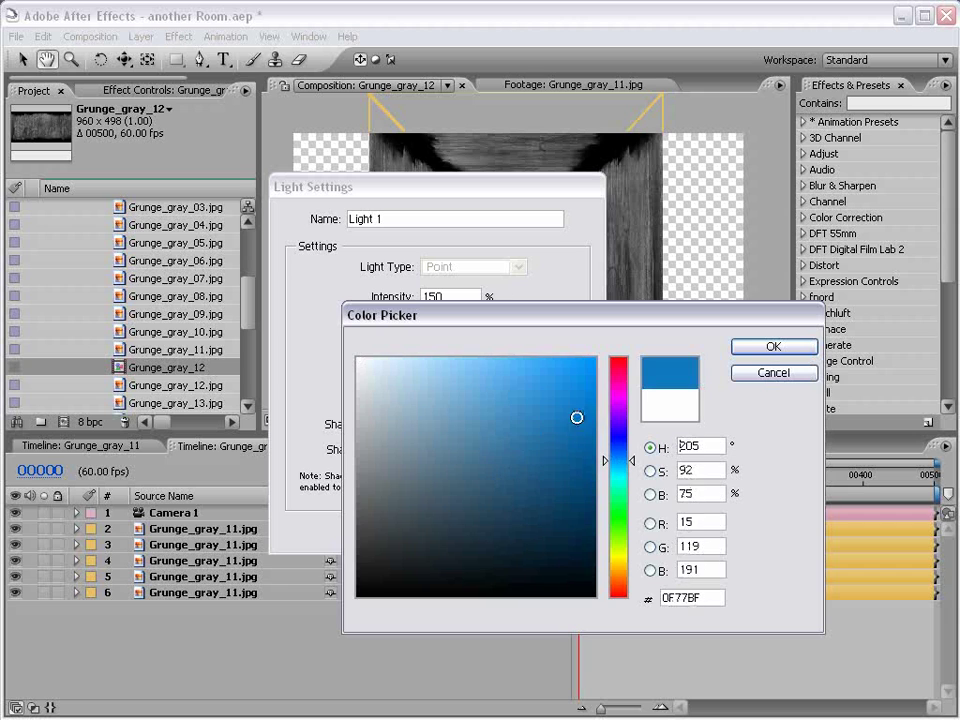
{"action": "left_click", "coordinate": [538, 431]}
{"action": "left_click", "coordinate": [531, 421]}
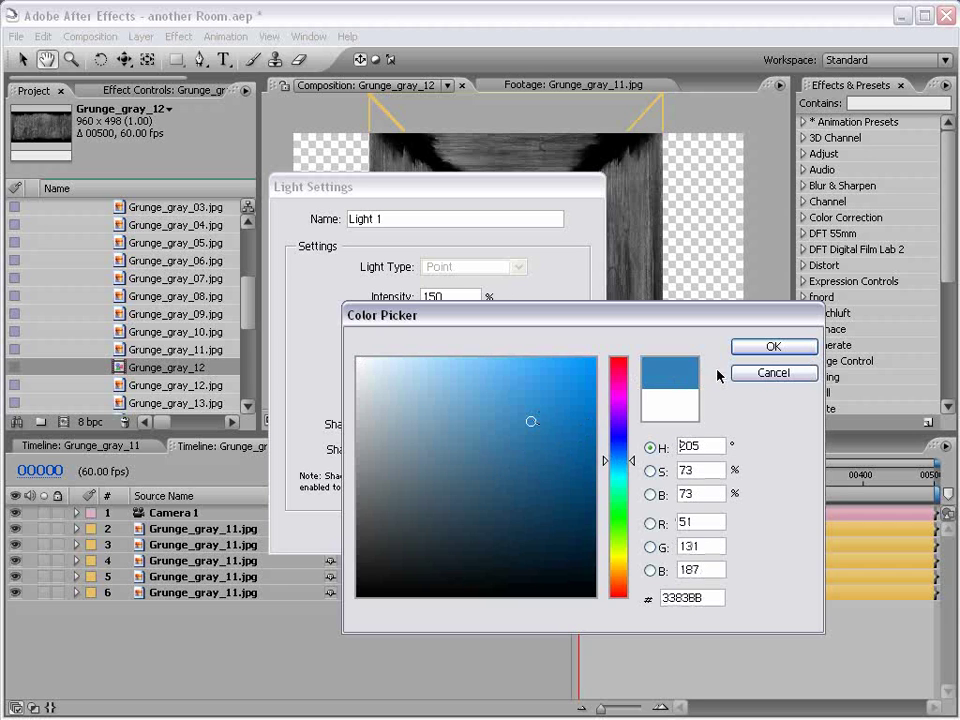
{"action": "left_click", "coordinate": [772, 346]}
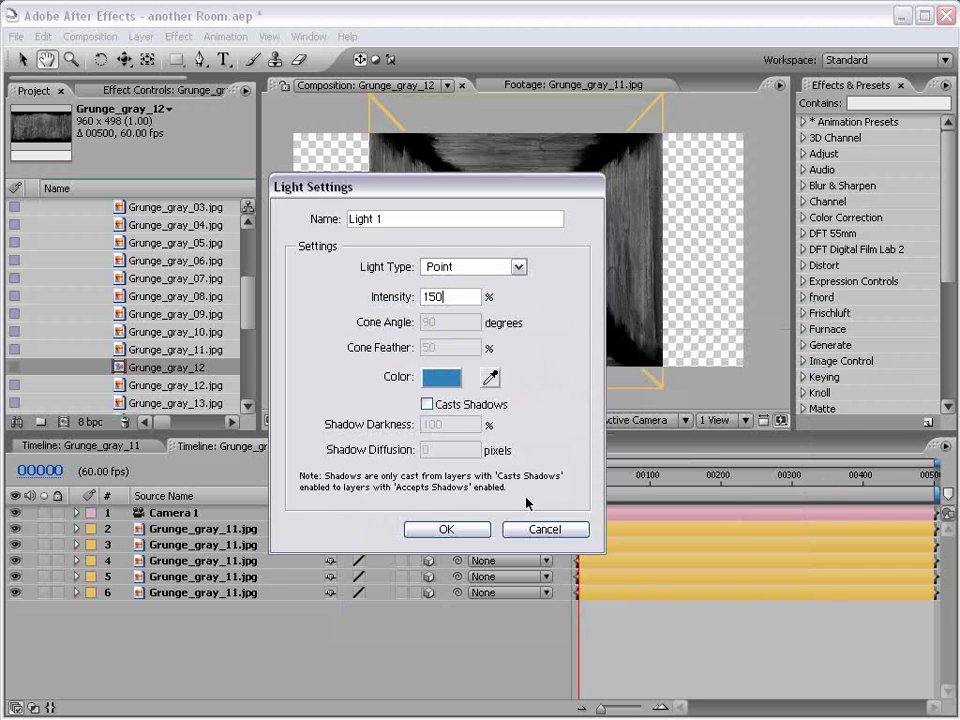
{"action": "left_click", "coordinate": [444, 529]}
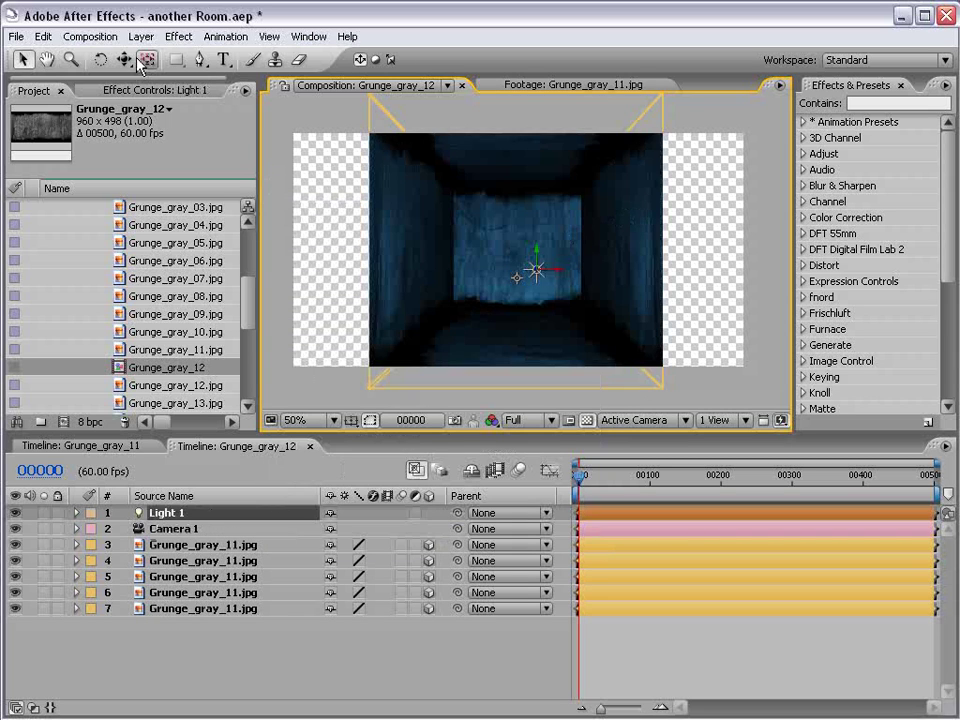
- Track the camera forward until the room fills the frame, and reduce its Zoom to about 710 pixels
{"action": "left_click", "coordinate": [77, 529]}
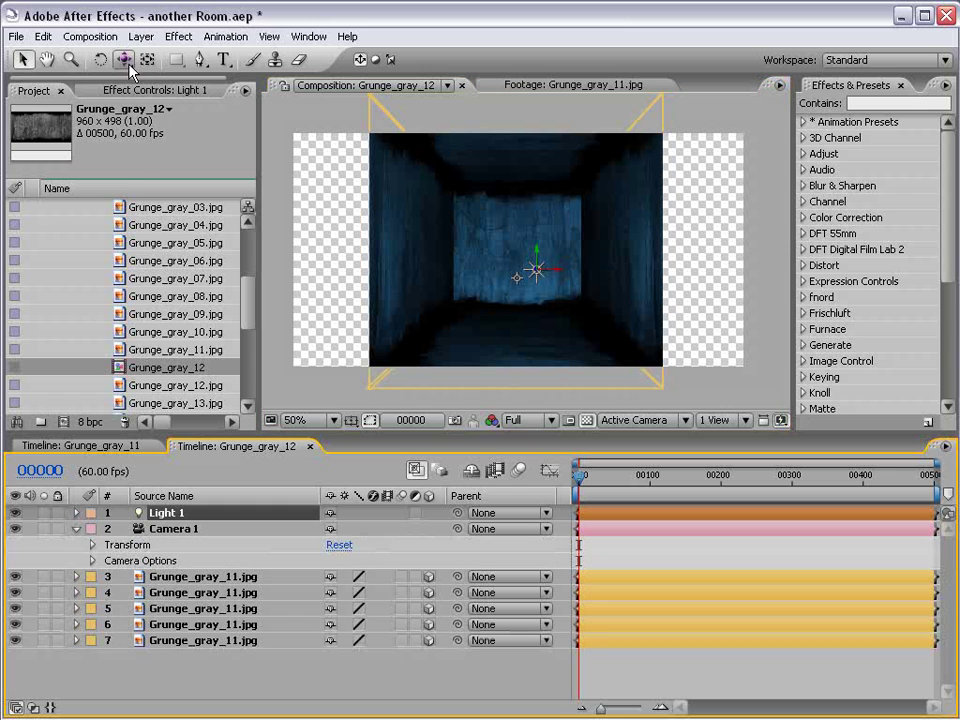
{"action": "left_click_drag", "start_coordinate": [124, 59], "coordinate": [150, 98]}
{"action": "left_click_drag", "start_coordinate": [532, 287], "coordinate": [570, 248]}
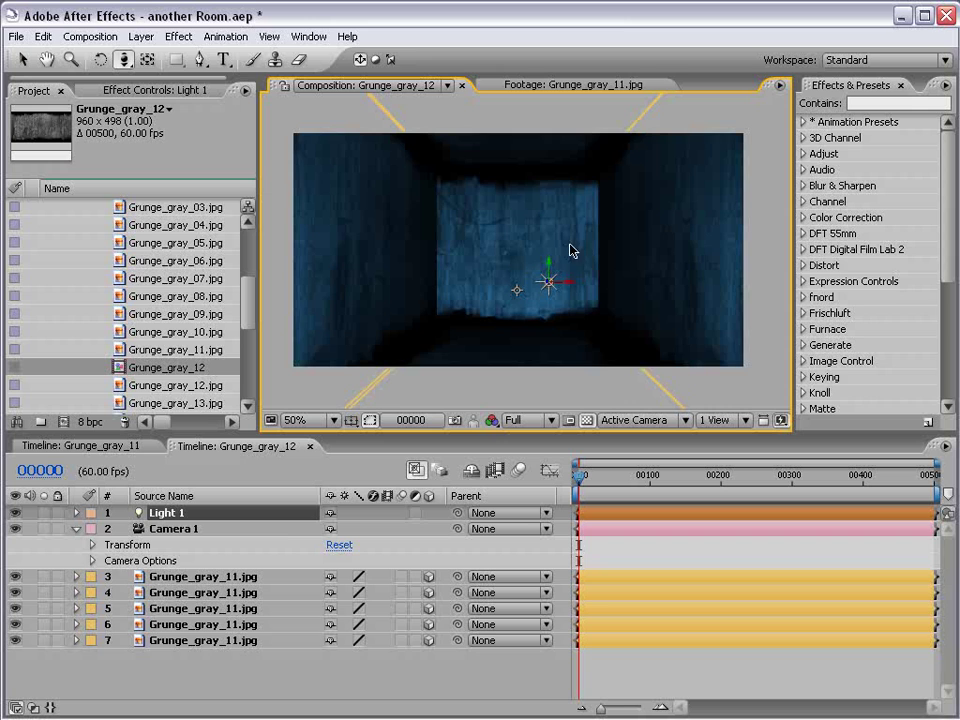
{"action": "left_click", "coordinate": [92, 561]}
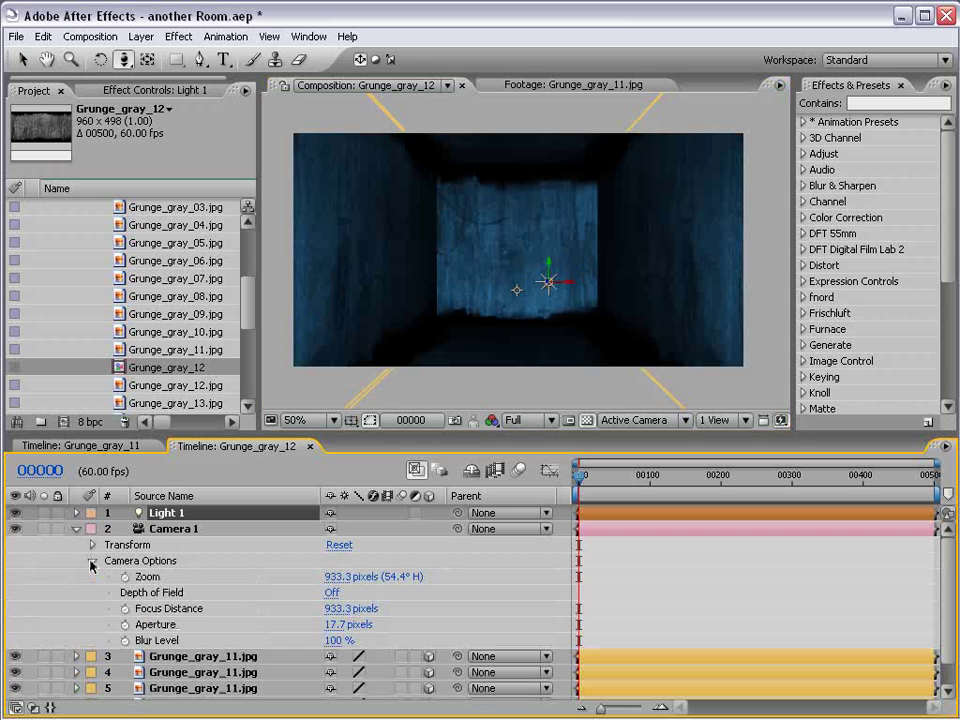
{"action": "left_click_drag", "start_coordinate": [335, 577], "coordinate": [145, 577]}
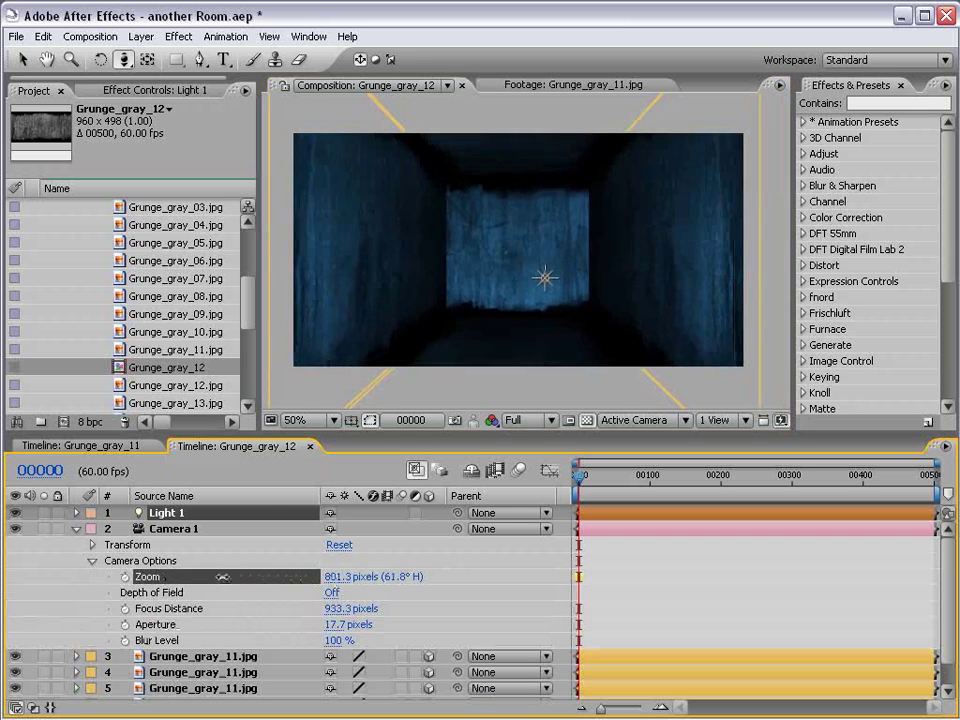
{"action": "left_click_drag", "start_coordinate": [561, 313], "coordinate": [572, 289]}
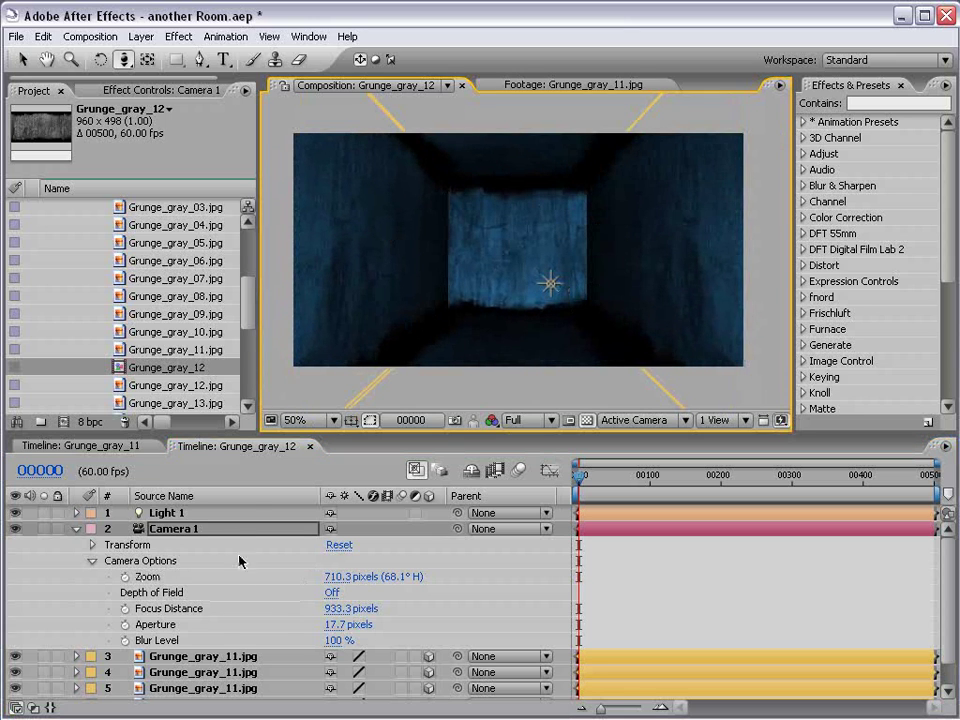
- Raise the intensity of Light 1 to 250% in its light options
{"action": "left_click", "coordinate": [77, 513]}
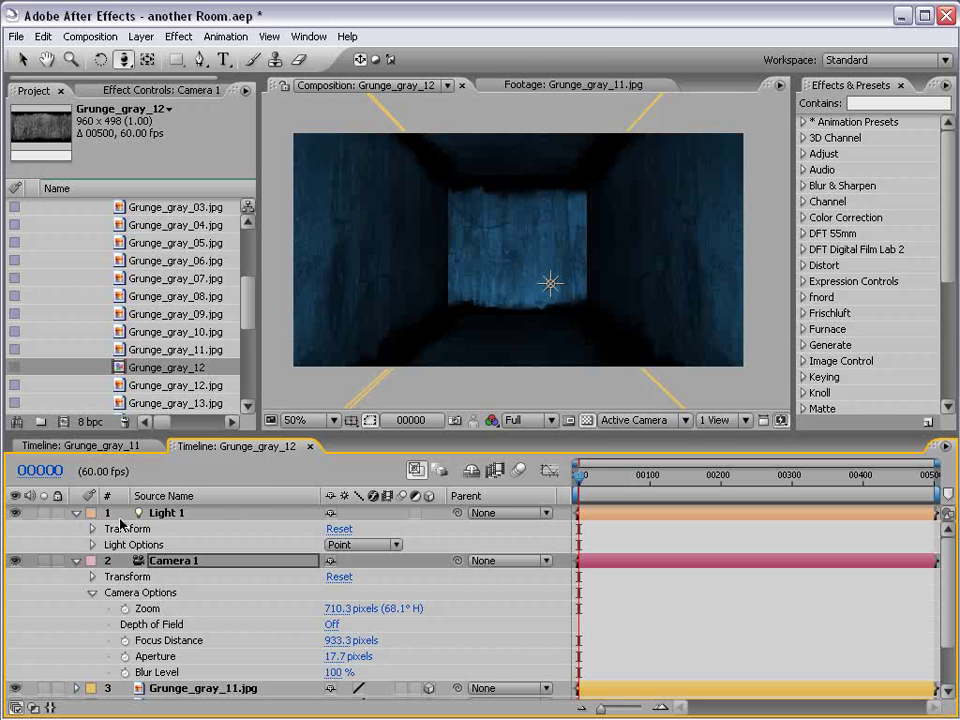
{"action": "left_click", "coordinate": [120, 514]}
{"action": "left_click", "coordinate": [92, 528]}
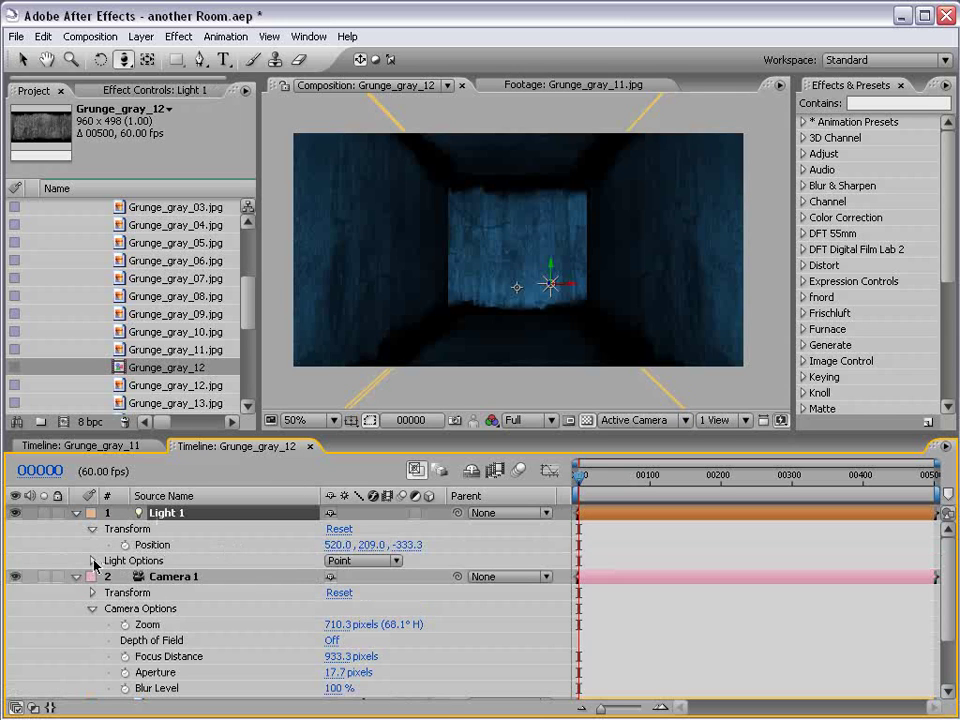
{"action": "left_click", "coordinate": [93, 561]}
{"action": "left_click_drag", "start_coordinate": [336, 576], "coordinate": [376, 567]}
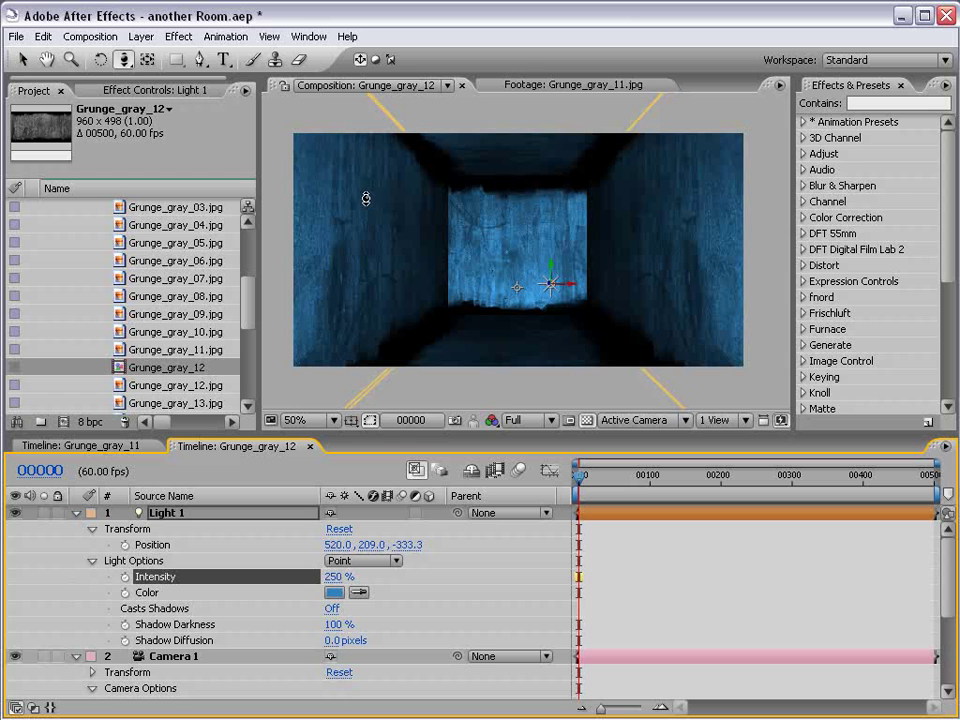
- Move Light 1 up to a Y position of 157, then collapse the light and camera properties
{"action": "key", "text": "v"}
{"action": "left_click_drag", "start_coordinate": [553, 274], "coordinate": [548, 248]}
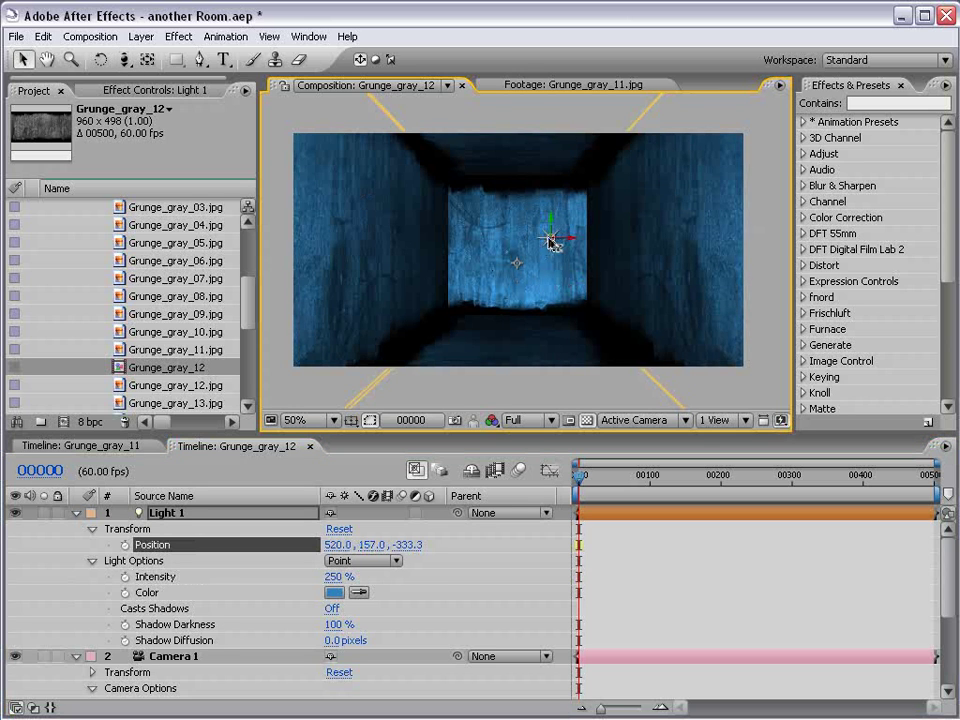
{"action": "left_click", "coordinate": [76, 512]}
{"action": "left_click", "coordinate": [76, 528]}
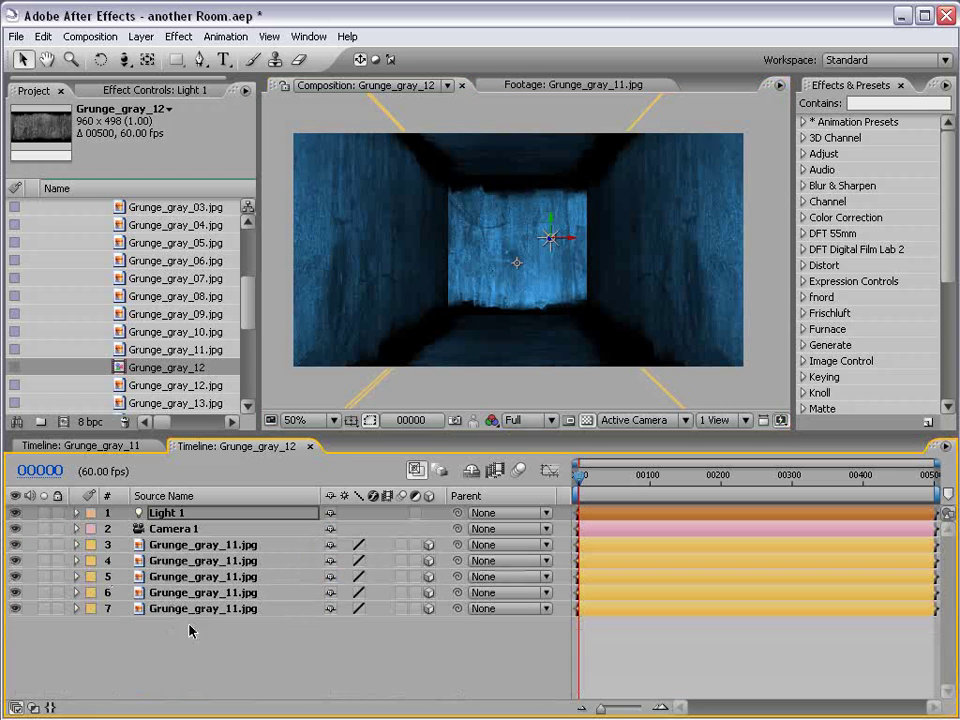
{"action": "left_click", "coordinate": [190, 630]}
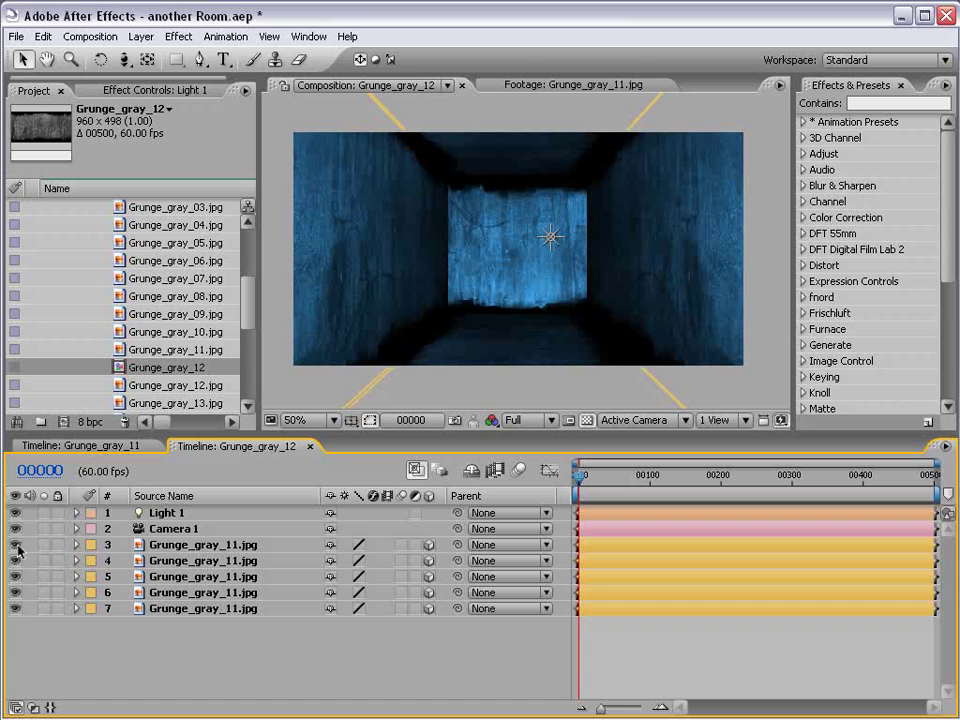
- Rename the Grunge_gray_11.jpg layer that faces the camera, layer 3, as Back Wall
{"action": "left_click", "coordinate": [150, 546]}
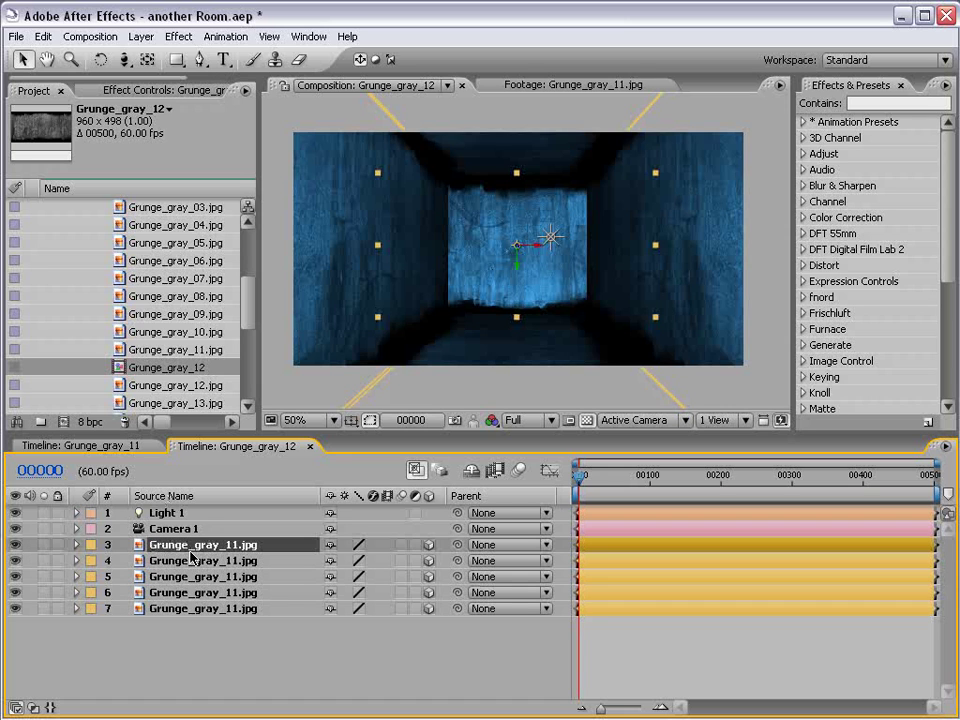
{"action": "key", "text": "Return"}
{"action": "type", "text": "Back Wall"}
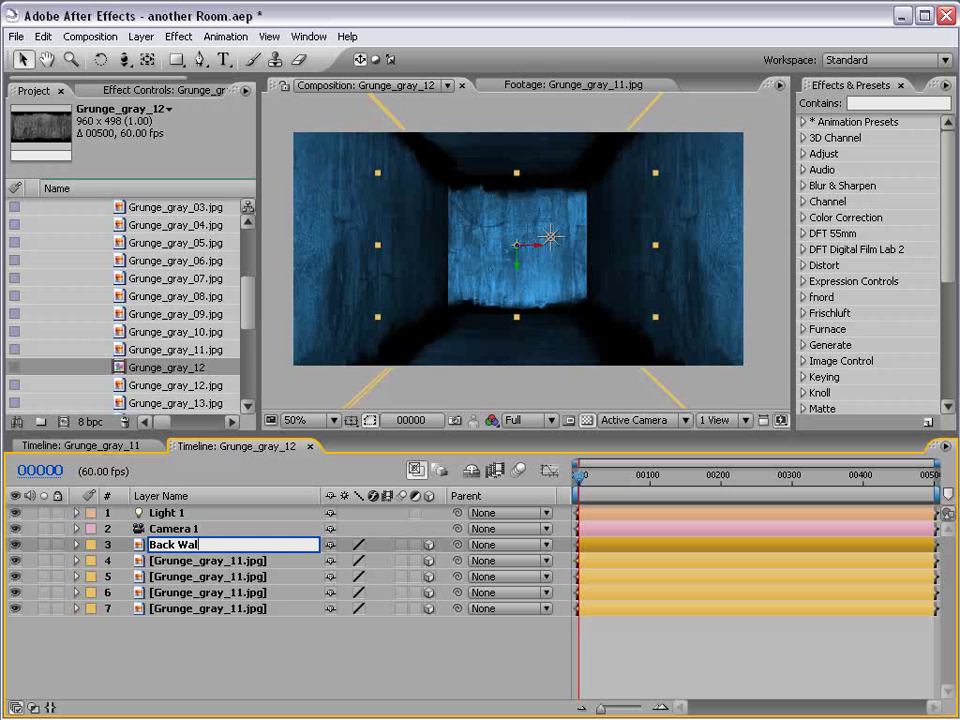
{"action": "key", "text": "Return"}
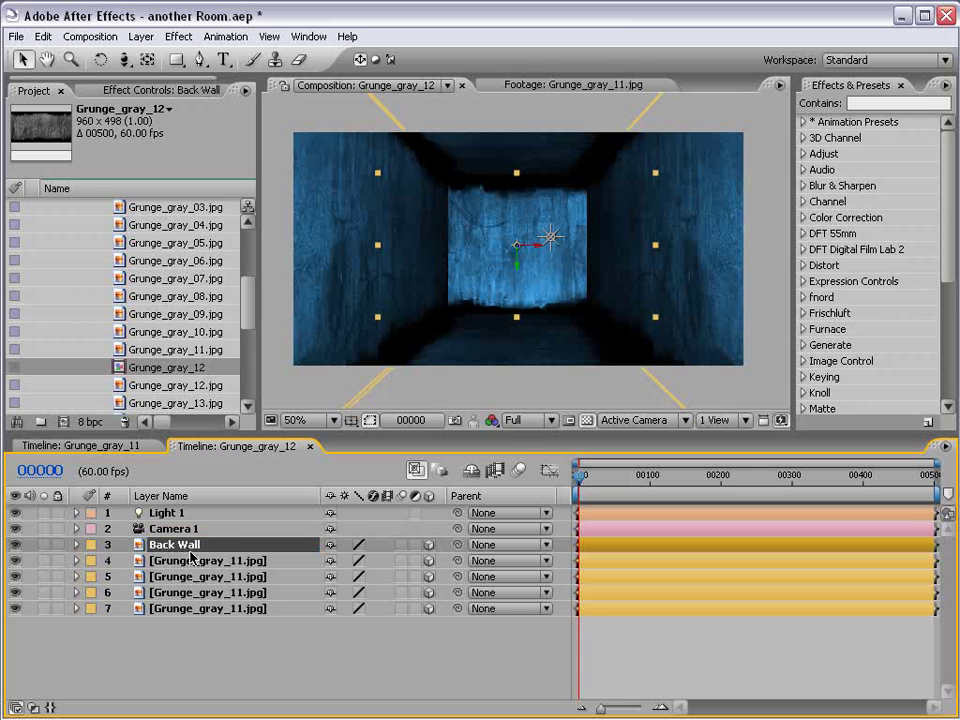
{"action": "key", "text": "Return"}
{"action": "left_click", "coordinate": [320, 672]}
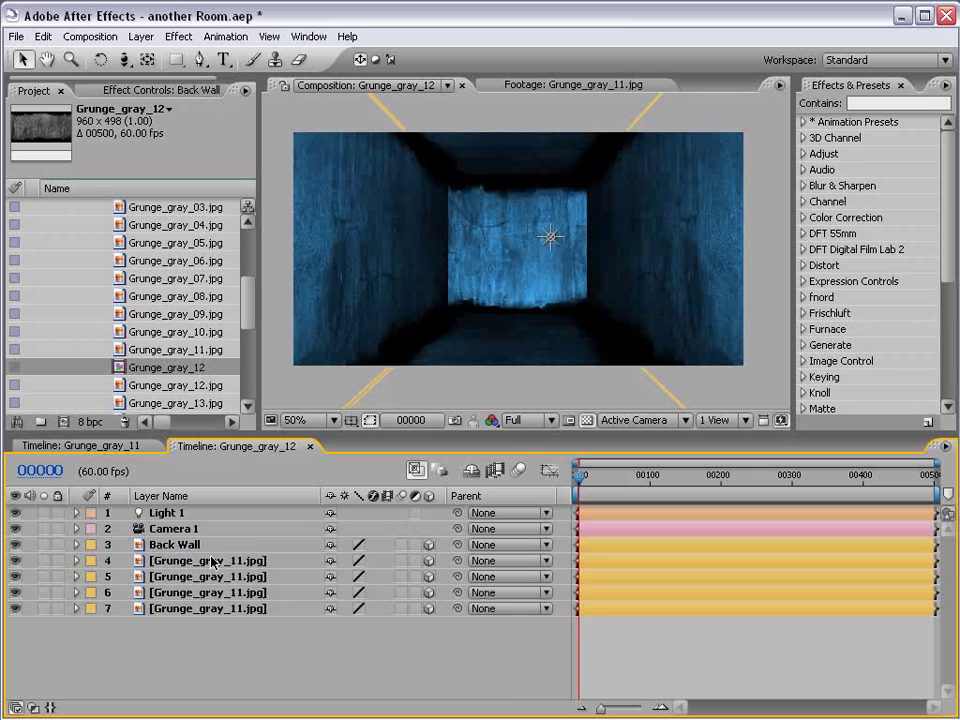
{"action": "left_click_drag", "start_coordinate": [586, 481], "coordinate": [673, 481]}
{"action": "left_click", "coordinate": [41, 472], "text": "ctrl"}
{"action": "left_click", "coordinate": [43, 471], "text": "ctrl"}
{"action": "left_click", "coordinate": [44, 474], "text": "ctrl"}
{"action": "left_click", "coordinate": [63, 472], "text": "ctrl"}
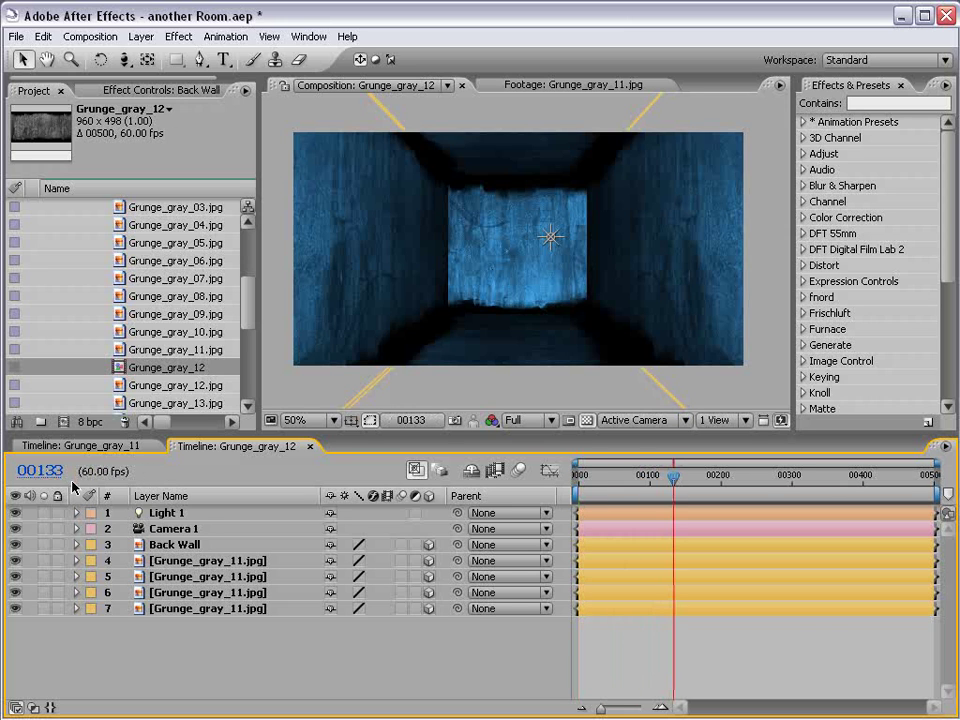
{"action": "left_click_drag", "start_coordinate": [585, 487], "coordinate": [449, 487]}
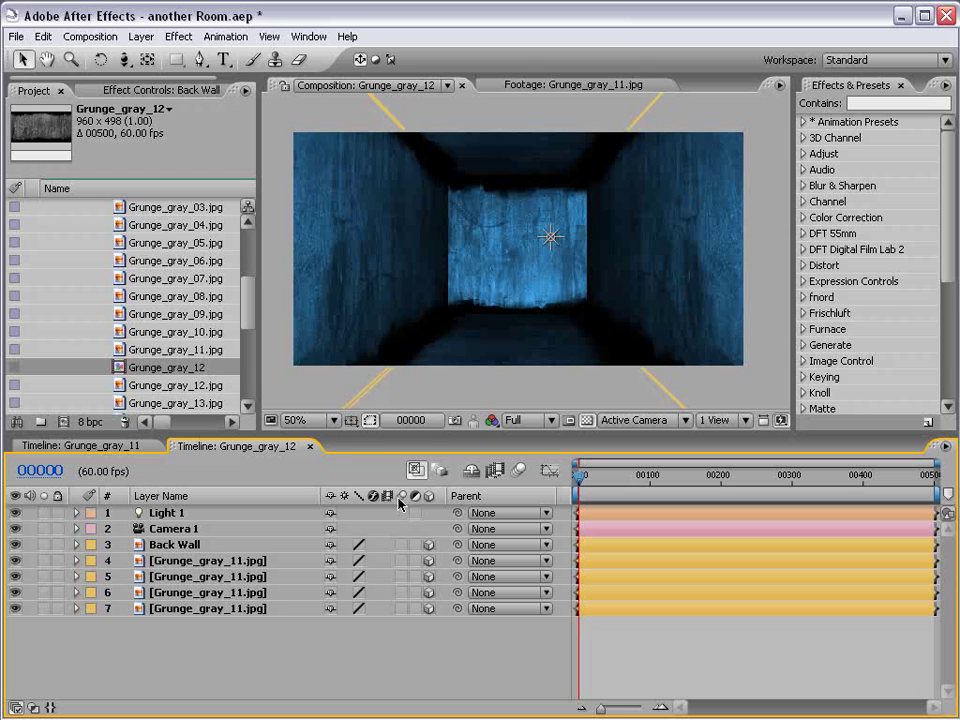
- Hide the Back Wall layer and apply the Motion Tile effect to the ceiling's Grunge_gray_11.jpg layer, layer 4
{"action": "left_click", "coordinate": [162, 549]}
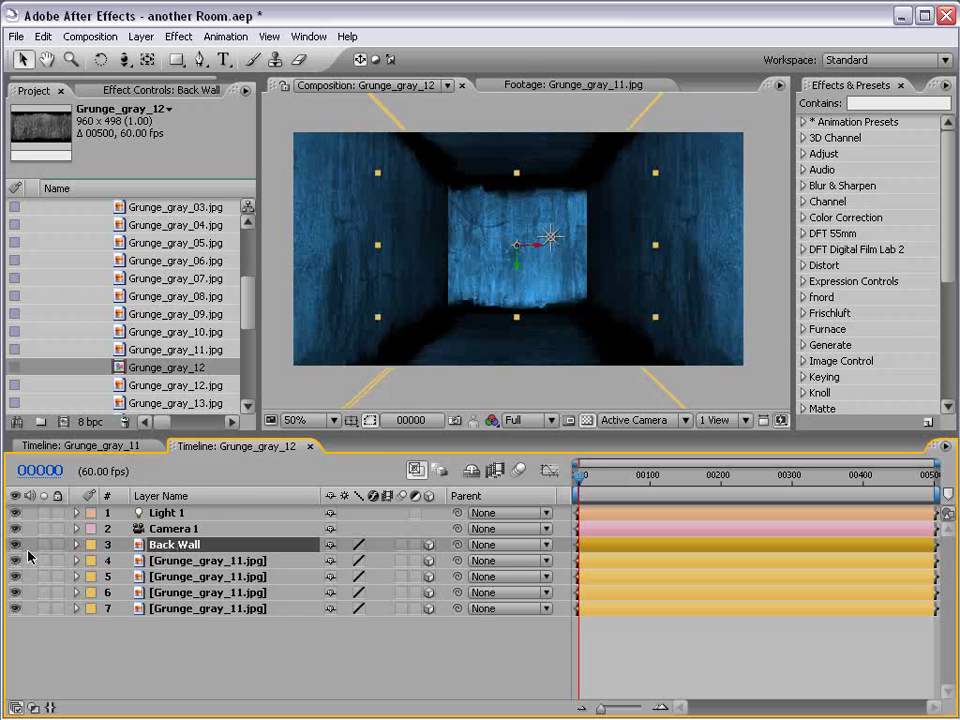
{"action": "left_click", "coordinate": [15, 545]}
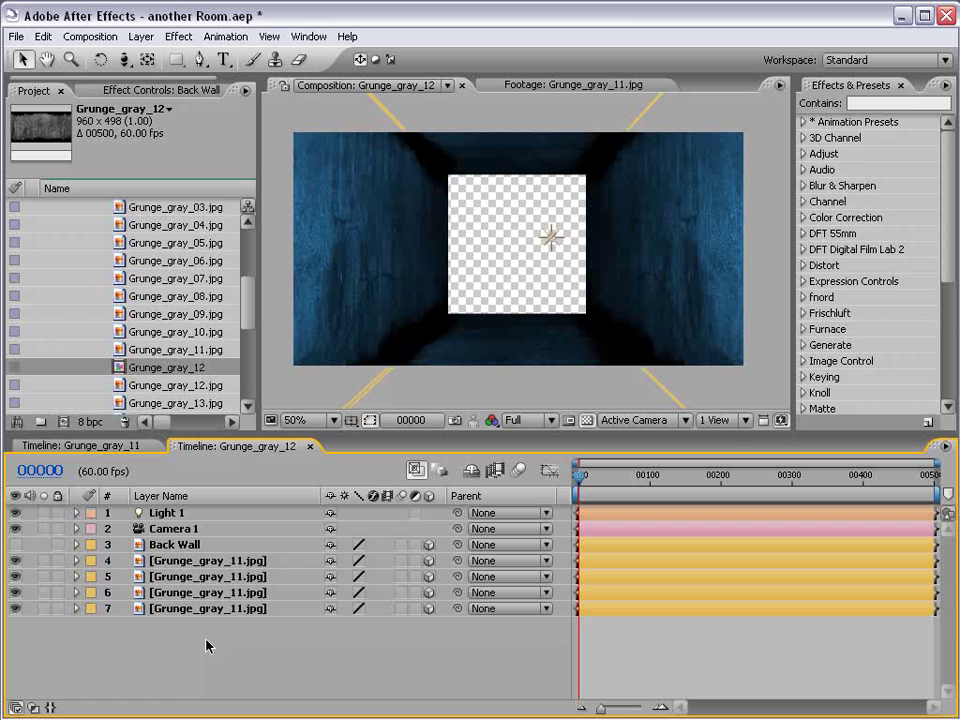
{"action": "left_click", "coordinate": [215, 561]}
{"action": "left_click", "coordinate": [870, 102]}
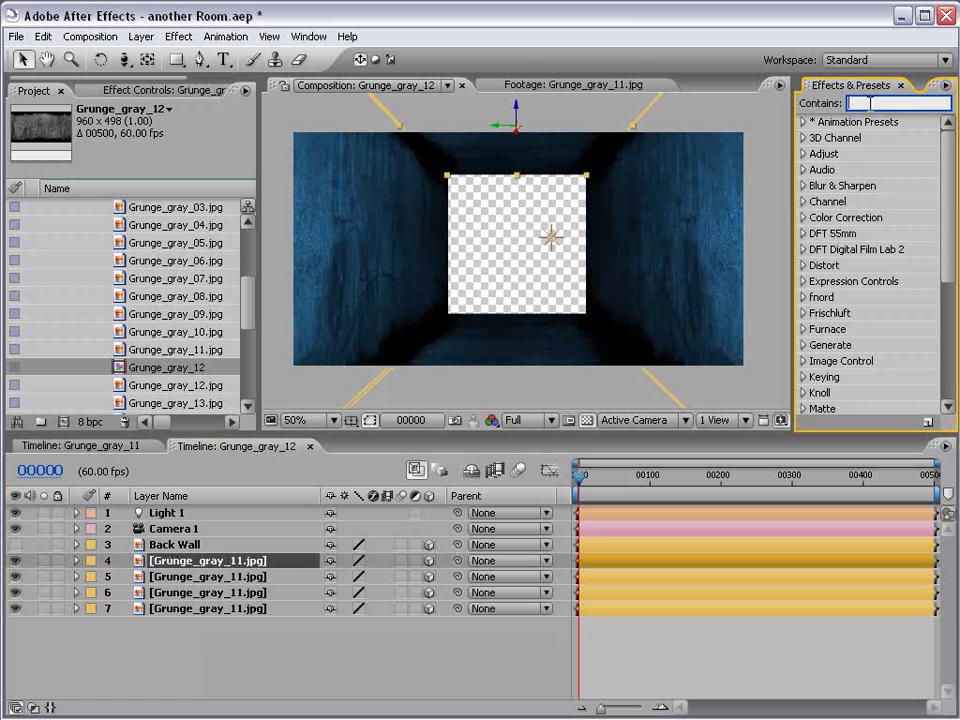
{"action": "type", "text": "motion"}
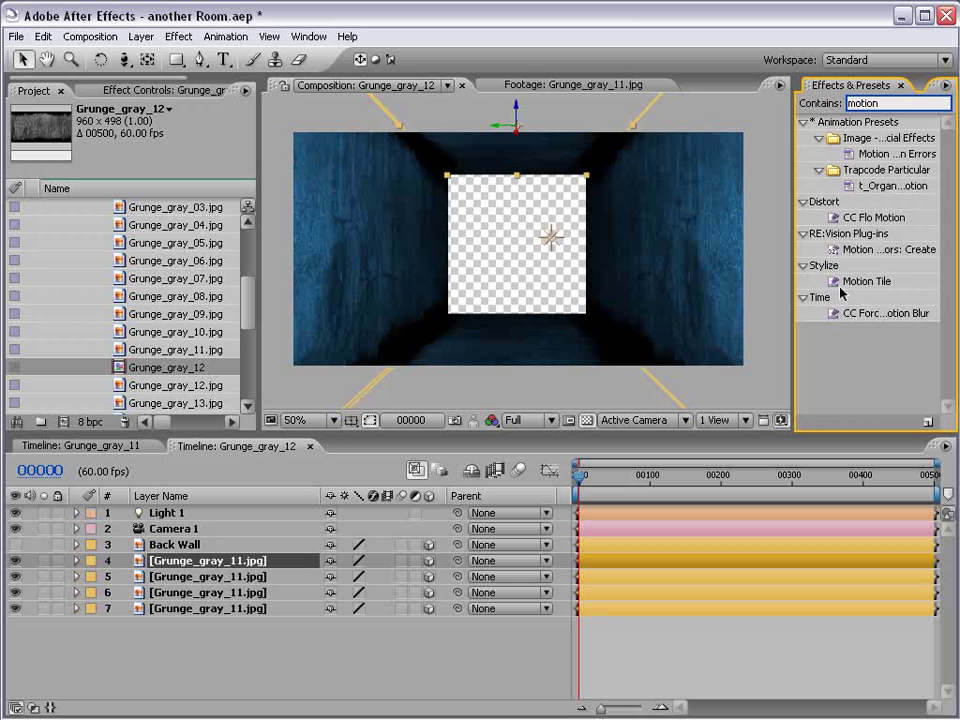
{"action": "left_click", "coordinate": [836, 286]}
{"action": "left_click_drag", "start_coordinate": [866, 284], "coordinate": [193, 564]}
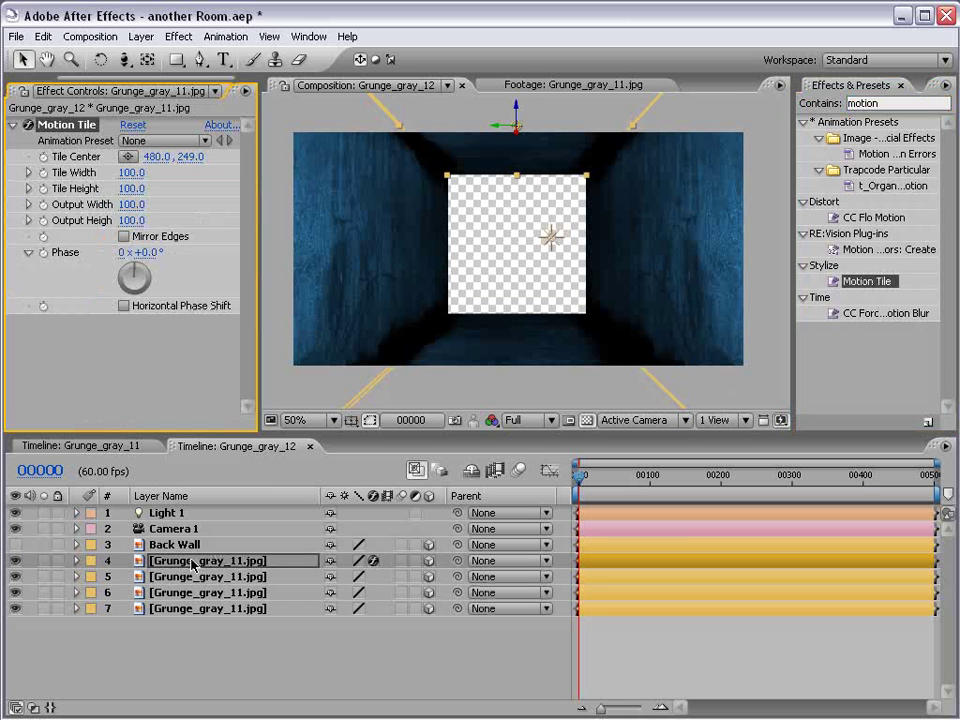
- Set the Output Width of the ceiling layer's Motion Tile effect to 500
{"action": "left_click", "coordinate": [113, 352]}
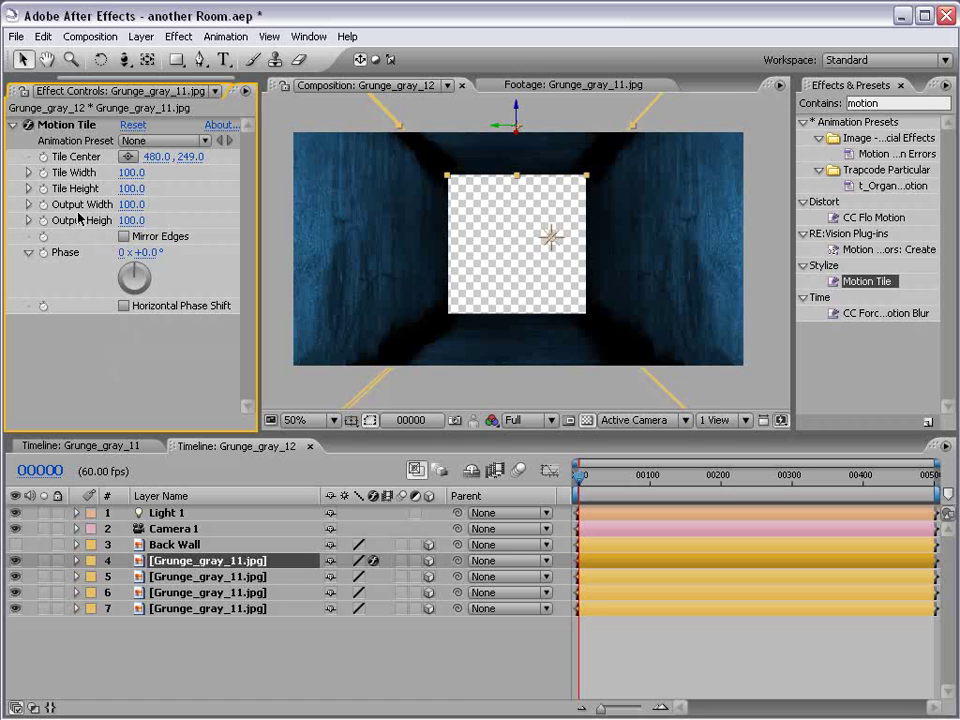
{"action": "left_click", "coordinate": [139, 205]}
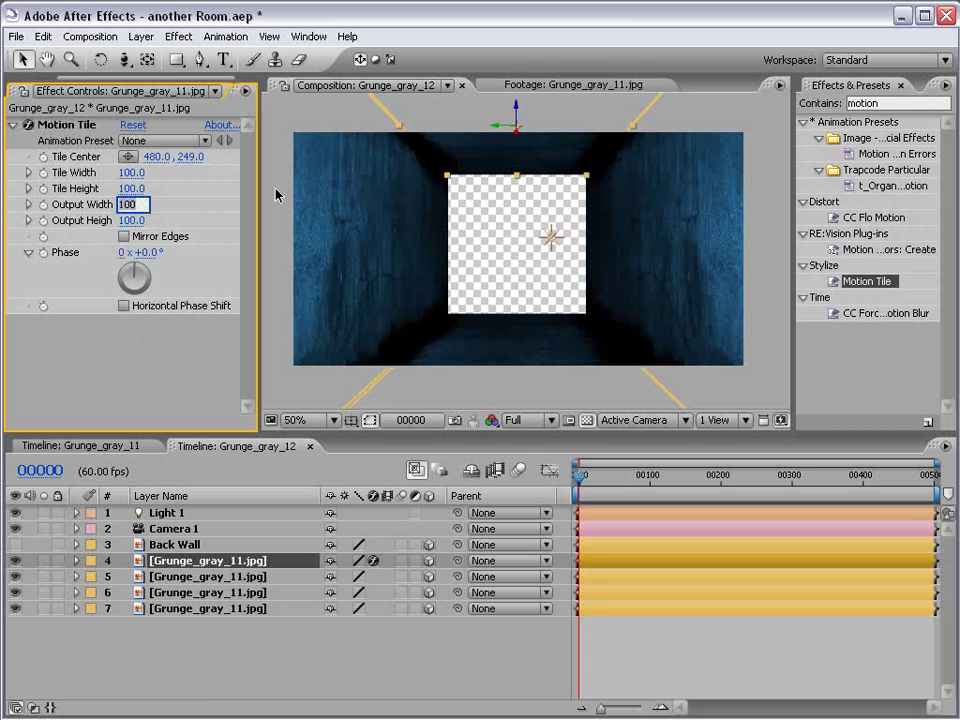
{"action": "type", "text": "500"}
{"action": "key", "text": "Return"}
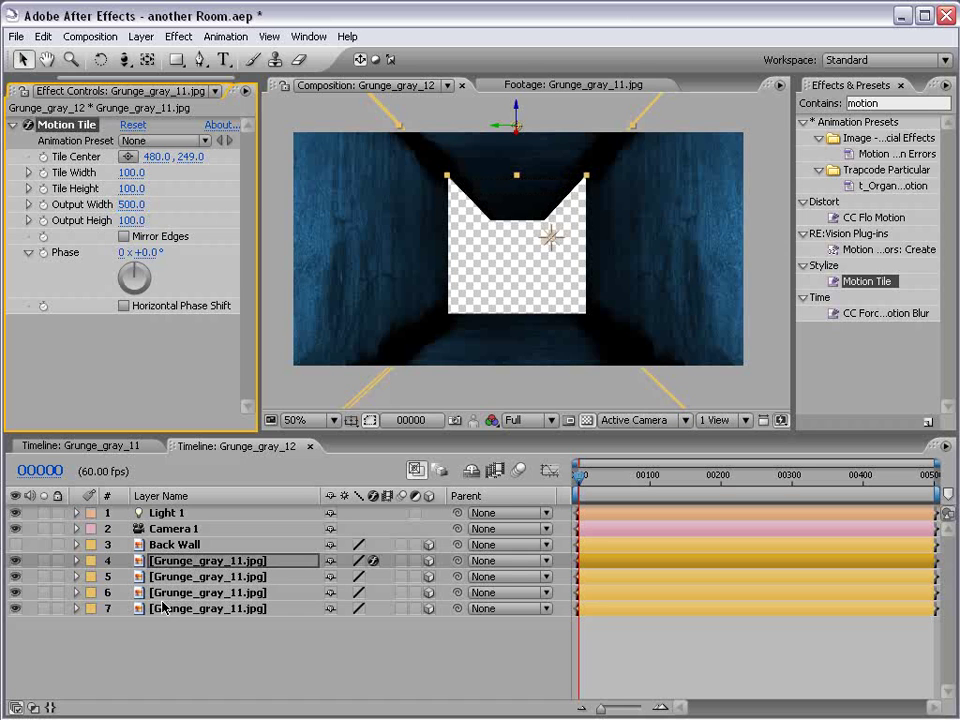
- Paste the ceiling's Motion Tile effect onto the other three Grunge_gray_11.jpg layers, layers 5 to 7
{"action": "left_click", "coordinate": [211, 578]}
{"action": "left_click", "coordinate": [207, 609], "text": "shift"}
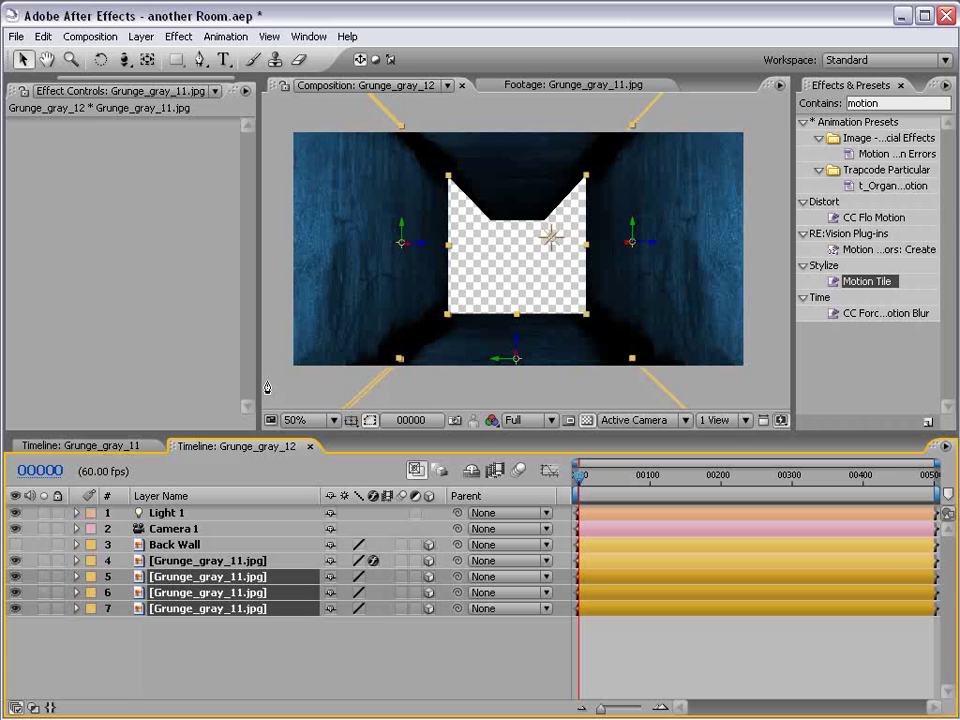
{"action": "key", "text": "ctrl+v"}
{"action": "left_click", "coordinate": [336, 690]}
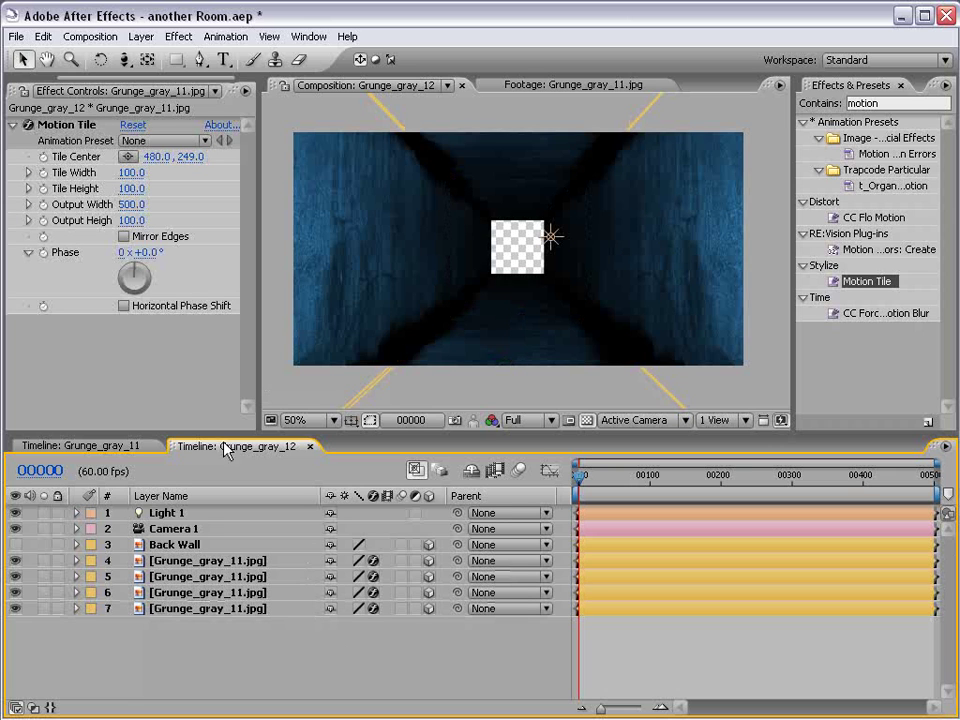
- Show the Back Wall layer again and push it back in depth to the far end of the extended corridor
{"action": "left_click", "coordinate": [178, 545]}
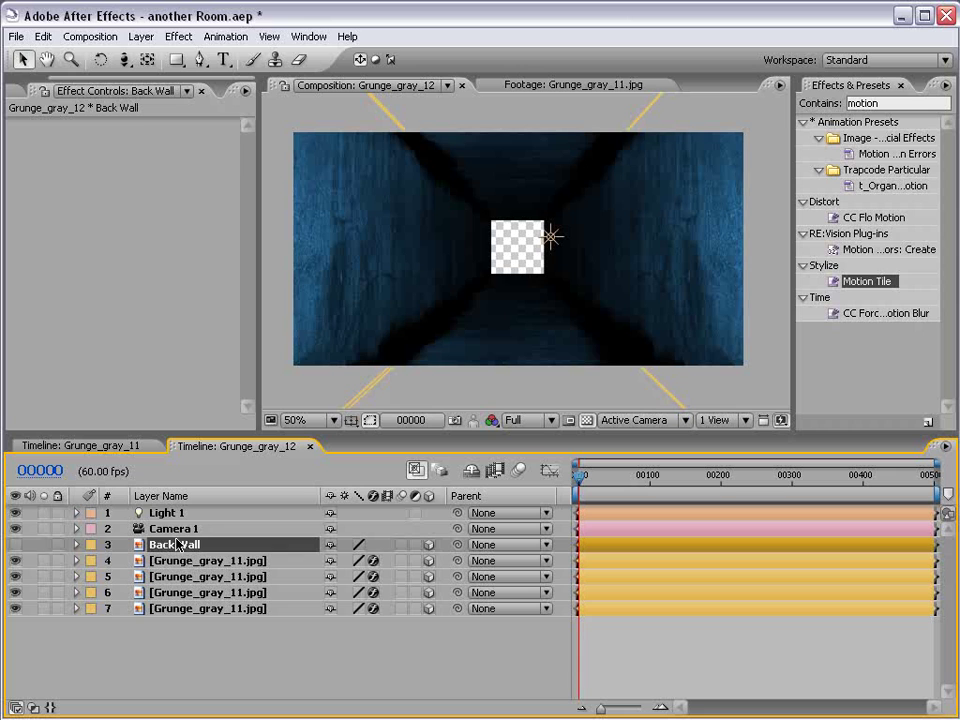
{"action": "left_click", "coordinate": [15, 545]}
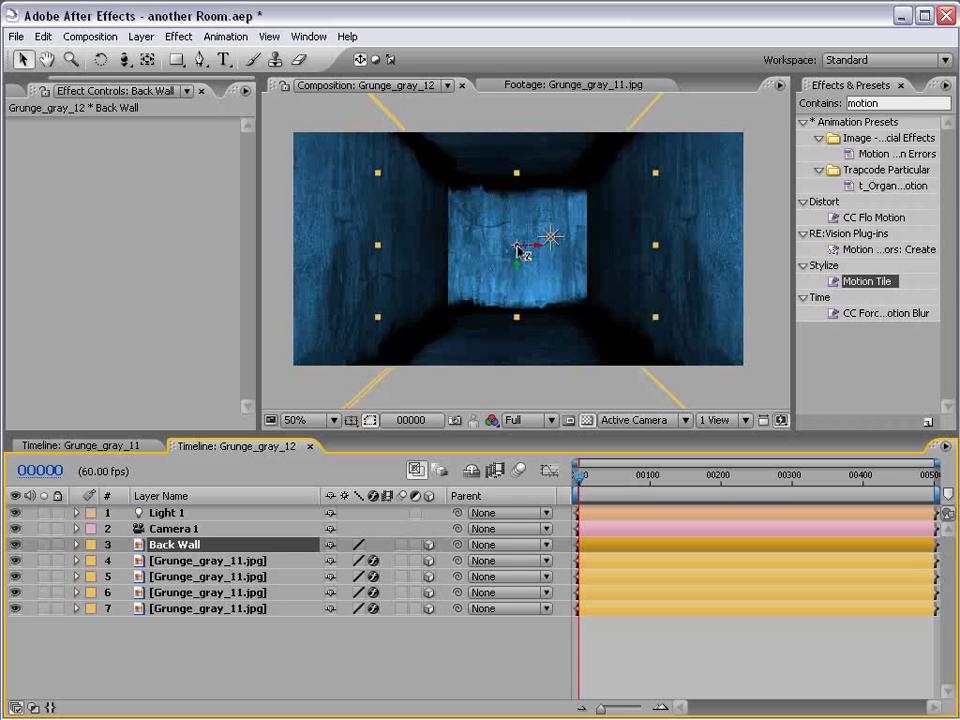
{"action": "left_click_drag", "start_coordinate": [519, 250], "coordinate": [411, 339]}
{"action": "left_click", "coordinate": [634, 630]}
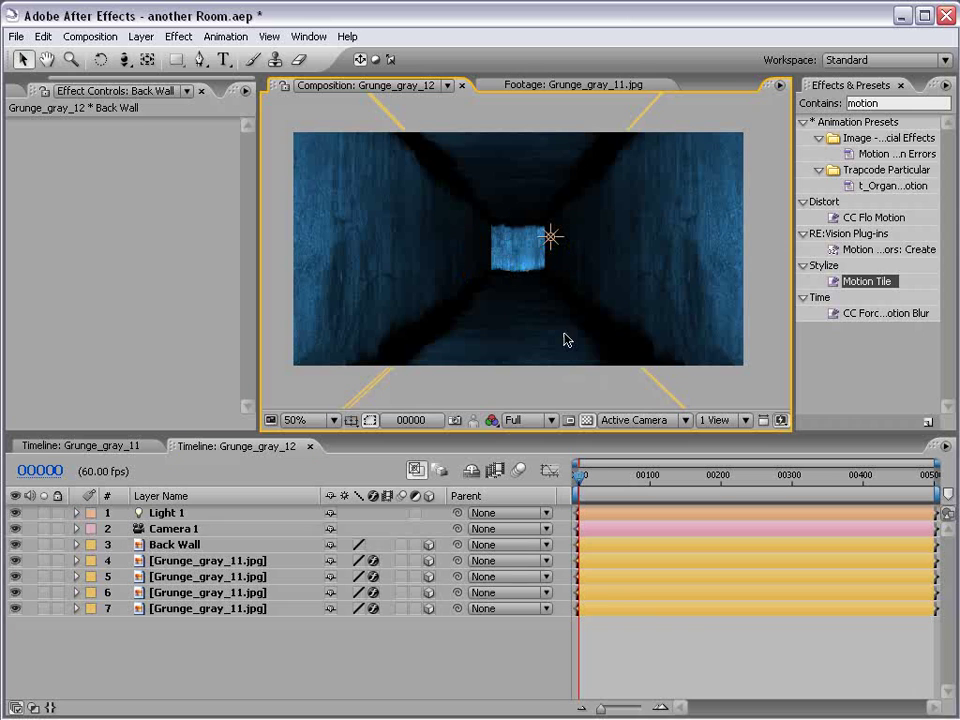
- Track the camera backward along the corridor so that the back wall sits farther away
{"action": "left_click", "coordinate": [124, 60]}
{"action": "left_click_drag", "start_coordinate": [536, 272], "coordinate": [542, 516]}
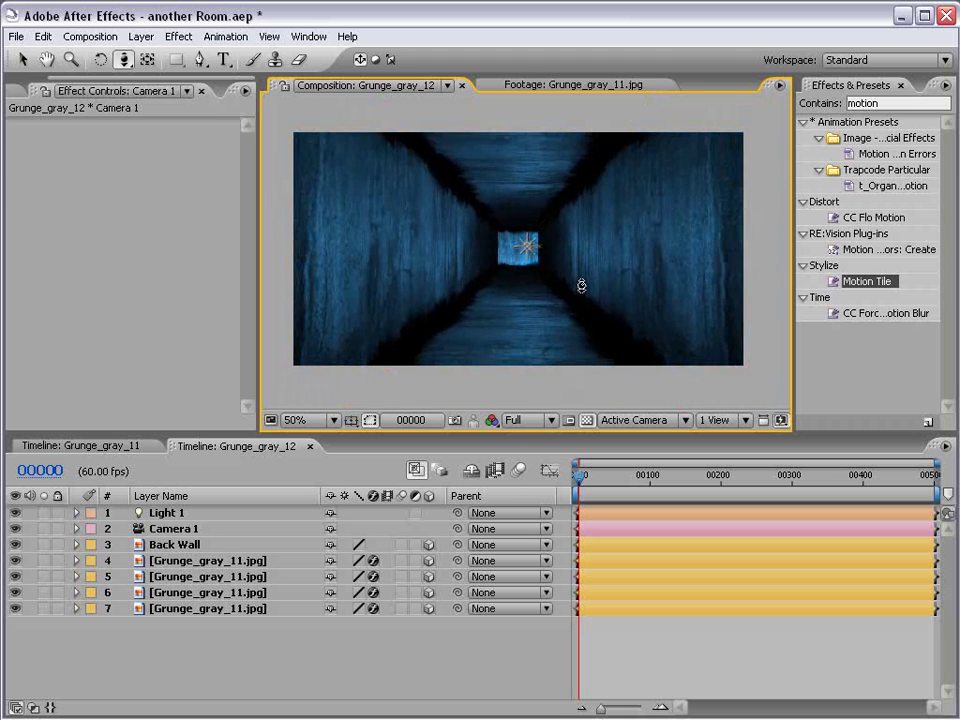
{"action": "left_click", "coordinate": [588, 422]}
{"action": "left_click_drag", "start_coordinate": [481, 260], "coordinate": [501, 544]}
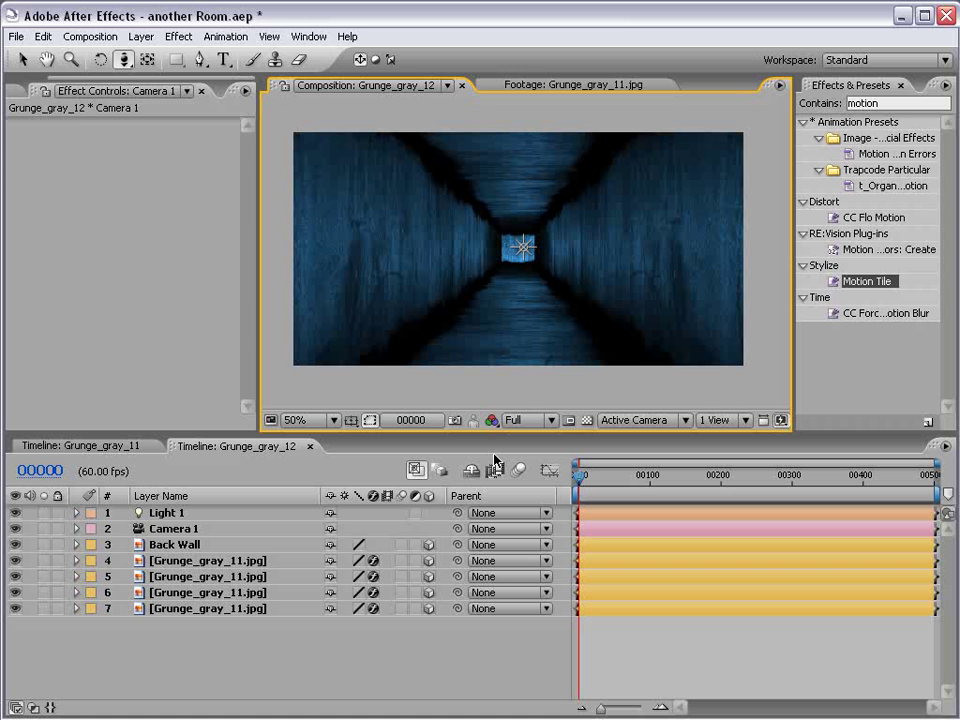
{"action": "left_click_drag", "start_coordinate": [500, 332], "coordinate": [560, 291]}
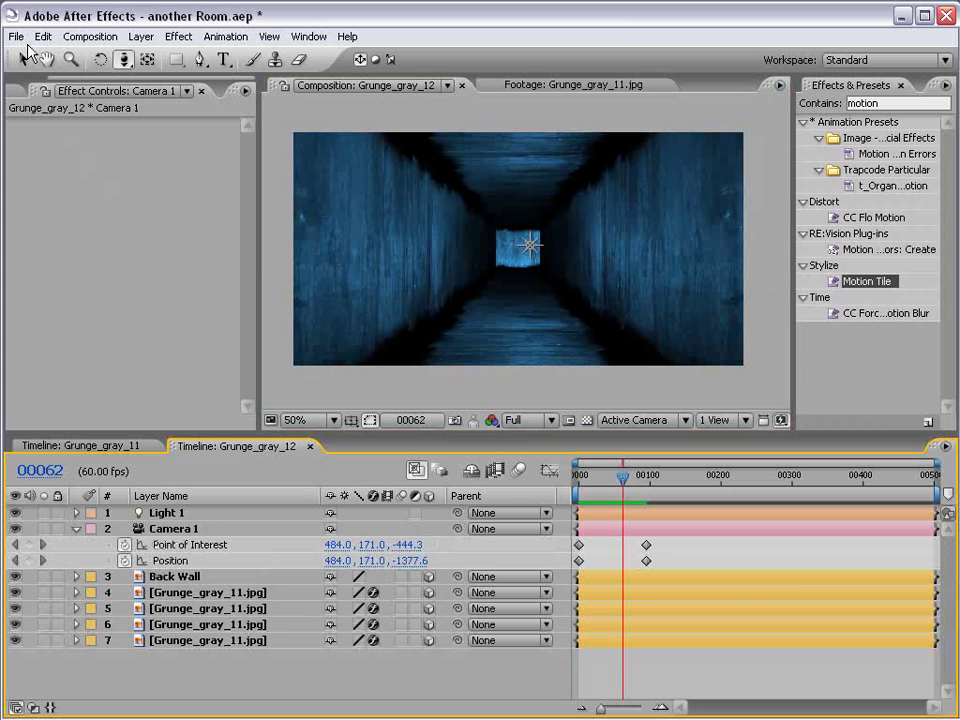
{"action": "left_click", "coordinate": [24, 60]}
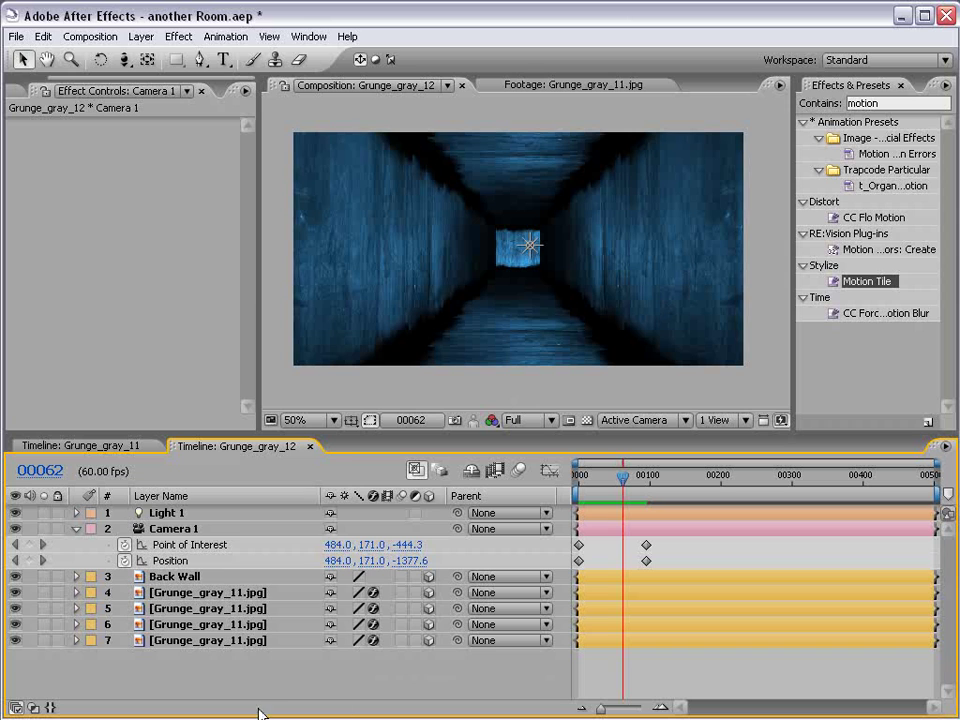
{"action": "left_click", "coordinate": [165, 640]}
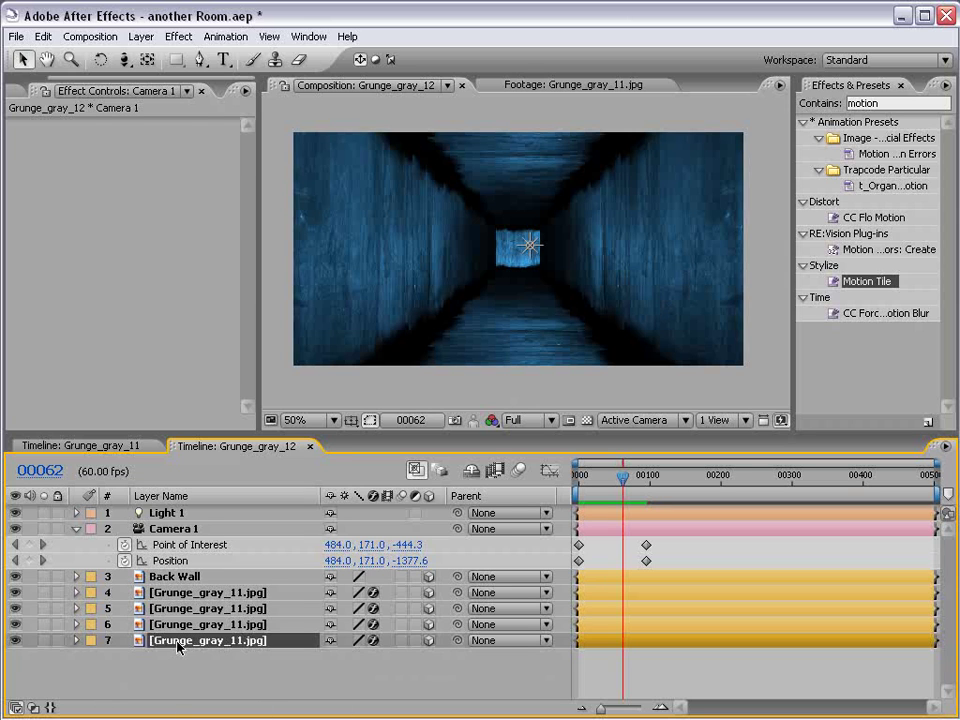
{"action": "left_click", "coordinate": [14, 641]}
{"action": "left_click", "coordinate": [14, 641]}
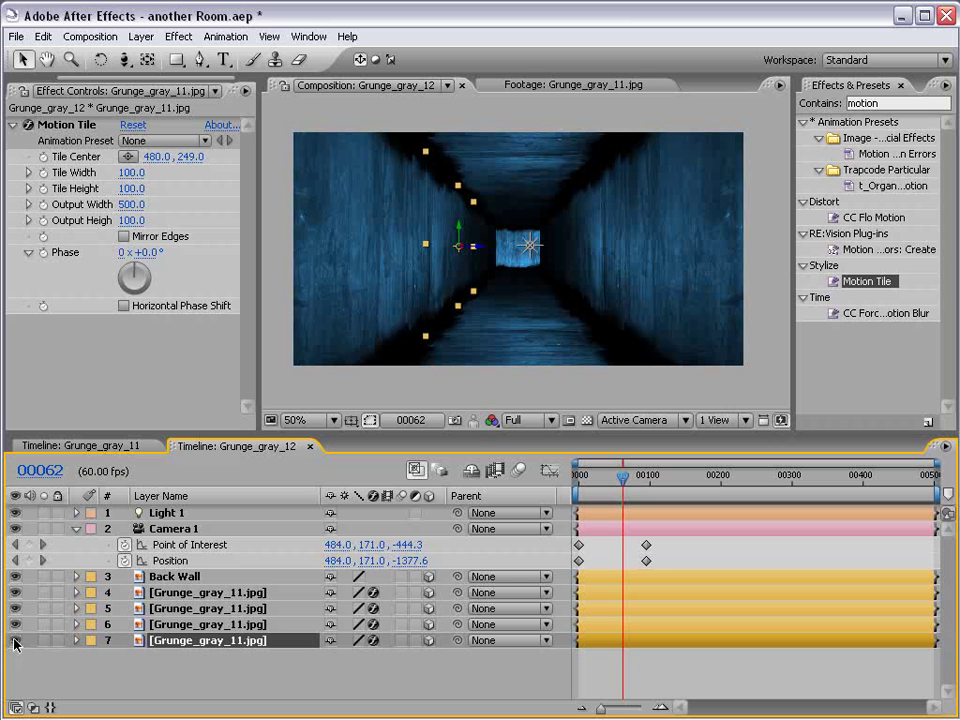
- Apply the Exposure color correction effect to the Back Wall layer and lower its master Exposure to -4.70
{"action": "left_click", "coordinate": [172, 576]}
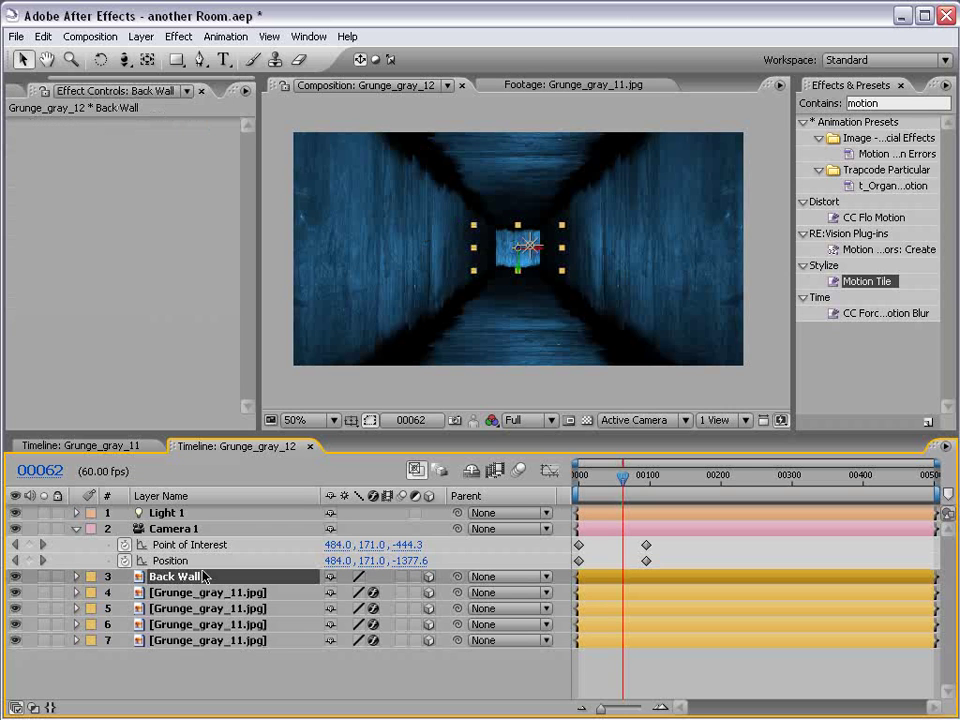
{"action": "left_click", "coordinate": [176, 38]}
{"action": "mouse_move", "coordinate": [365, 192]}
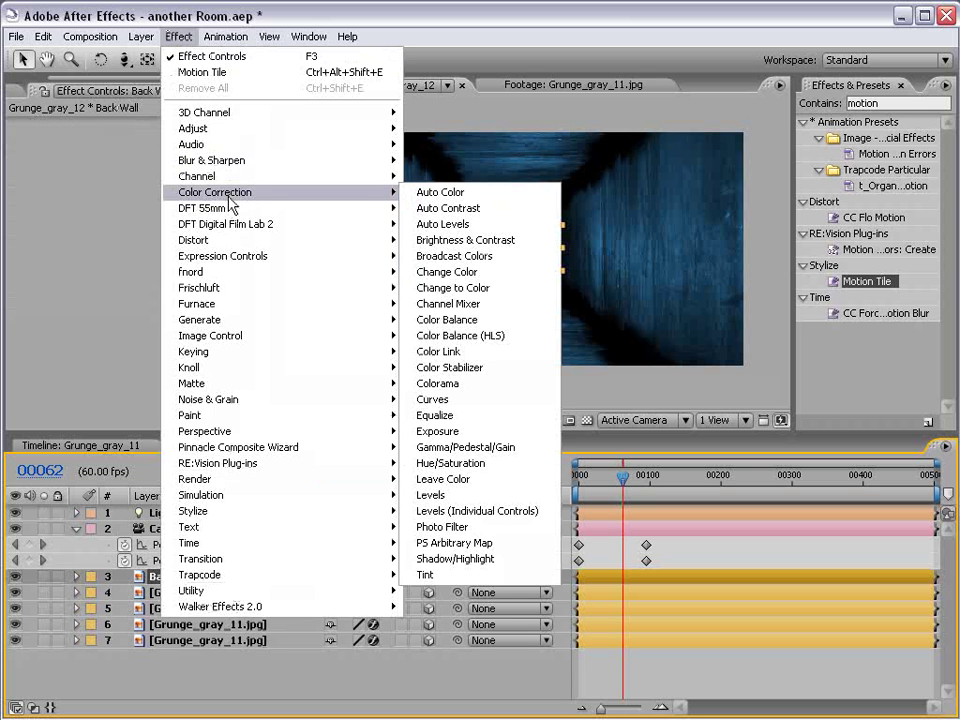
{"action": "left_click", "coordinate": [484, 432]}
{"action": "left_click_drag", "start_coordinate": [127, 188], "coordinate": [92, 189]}
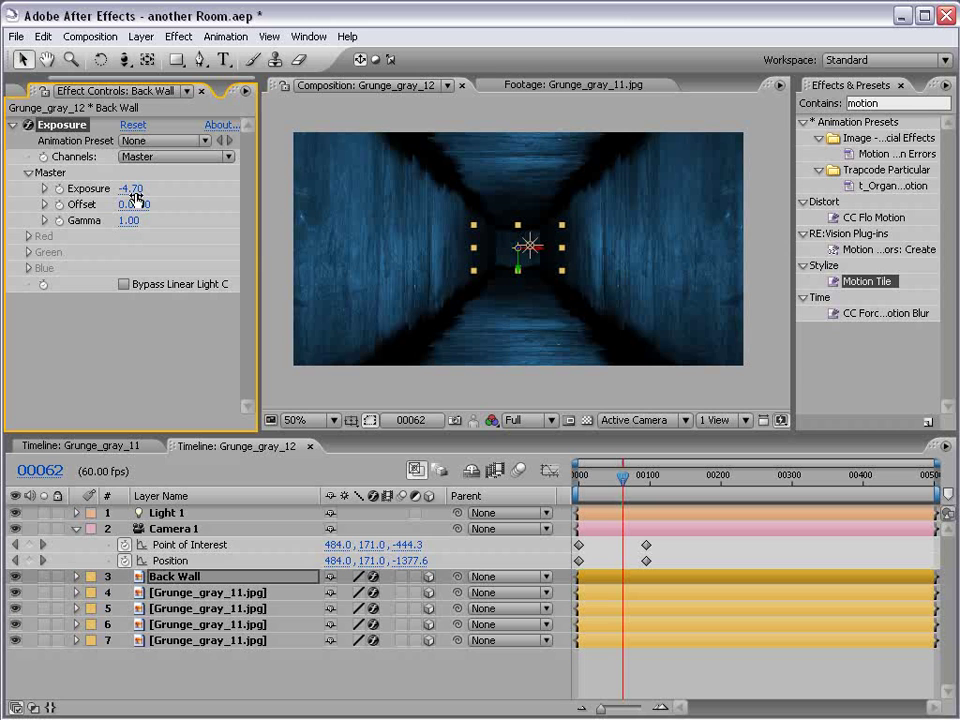
{"action": "left_click", "coordinate": [760, 665]}
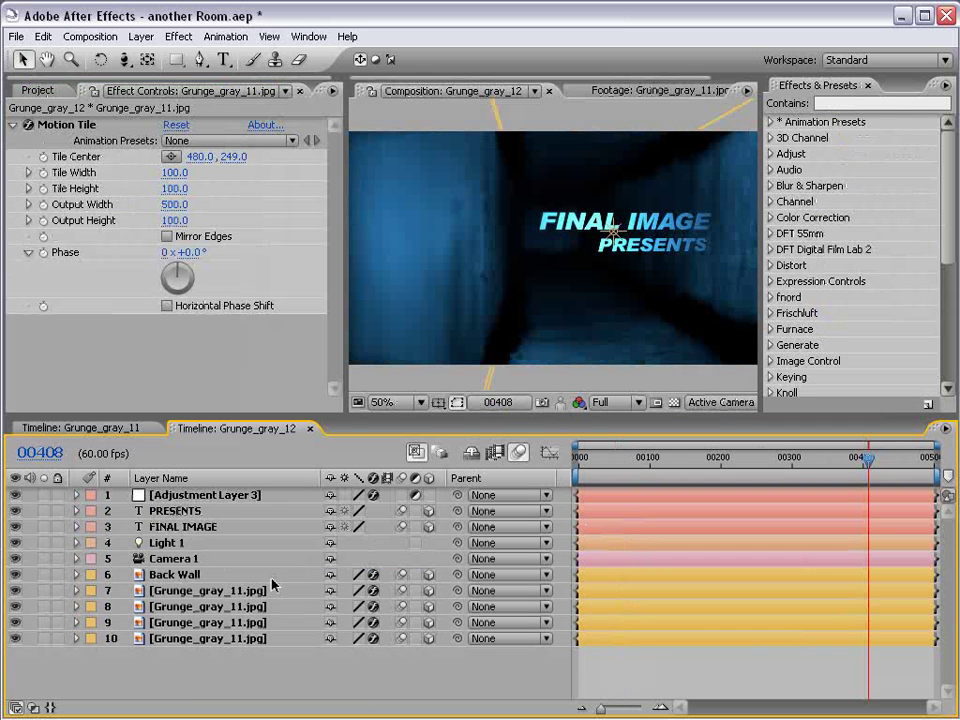
- Add the expression wiggle(3,40) to the Intensity of Light 1 and scrub the timeline to check the flicker
{"action": "left_click", "coordinate": [76, 544]}
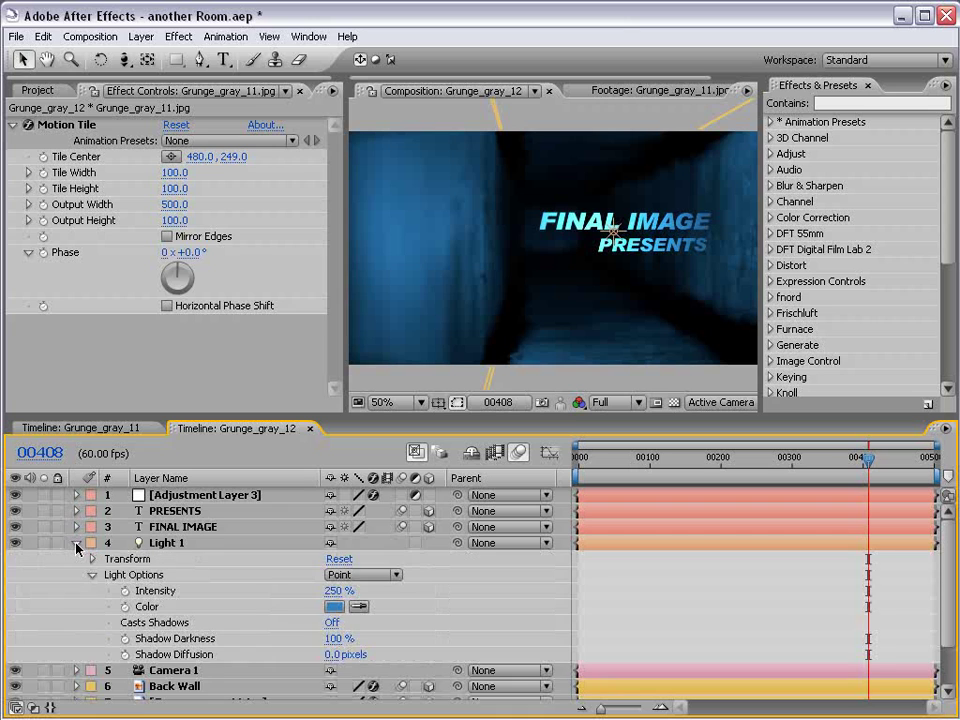
{"action": "scroll", "coordinate": [210, 580], "scroll_direction": "down", "scroll_amount": 1}
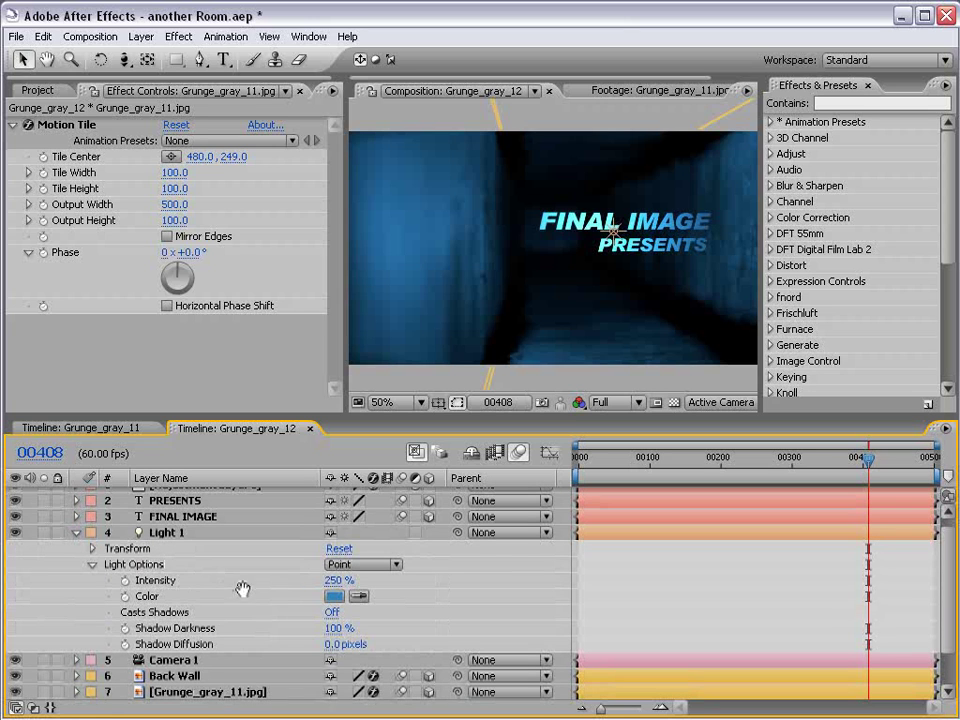
{"action": "left_click", "coordinate": [125, 581], "text": "alt"}
{"action": "type", "text": "wiggle(3,40"}
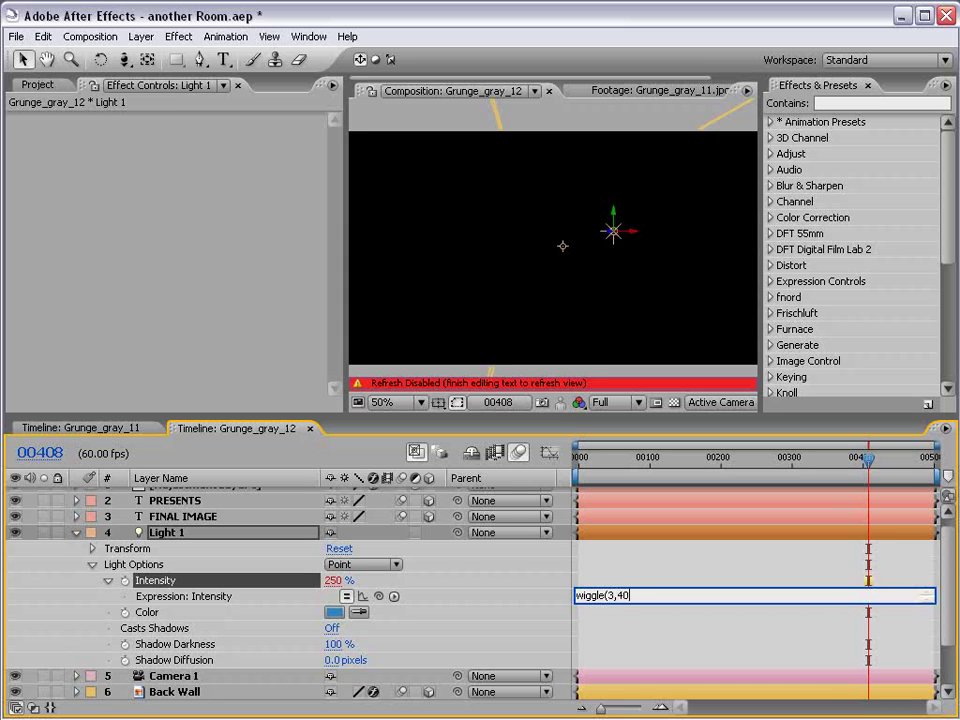
{"action": "left_click", "coordinate": [645, 587]}
{"action": "left_click_drag", "start_coordinate": [799, 457], "coordinate": [895, 463]}
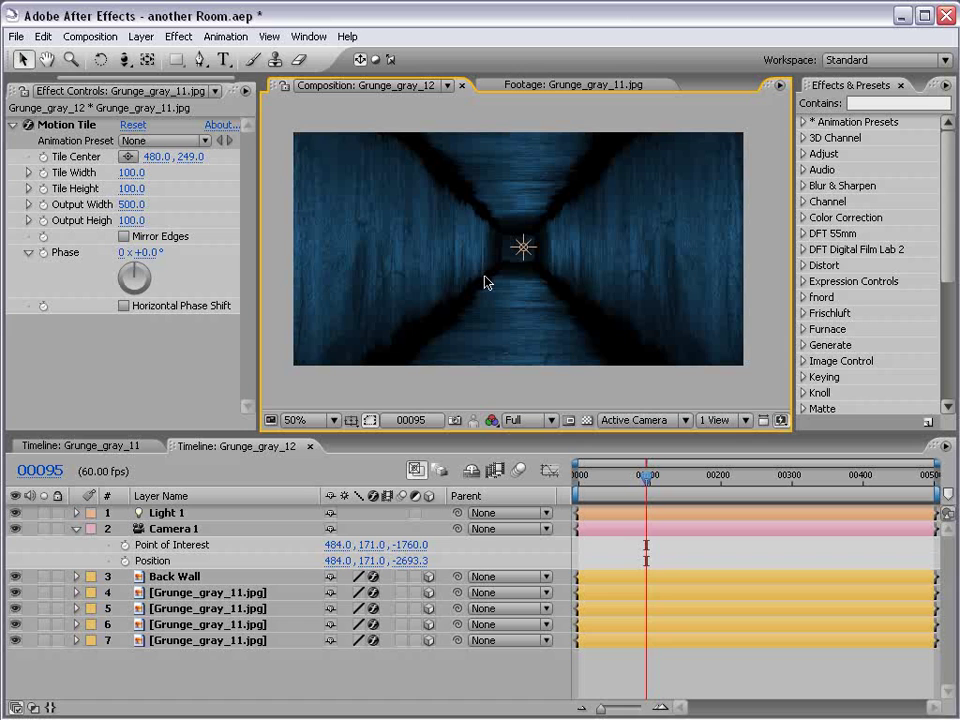
- Add a text layer reading FINAL IMAGE in the middle of the composition, just below the light
{"action": "left_click", "coordinate": [223, 59]}
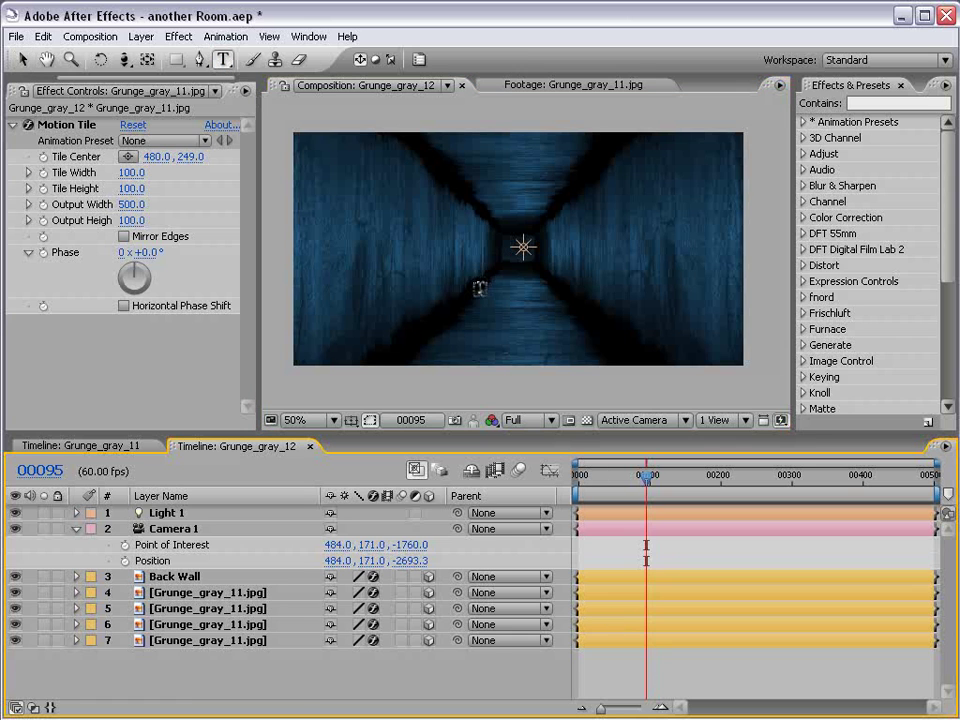
{"action": "left_click", "coordinate": [470, 270]}
{"action": "type", "text": "FINAL IMAGE"}
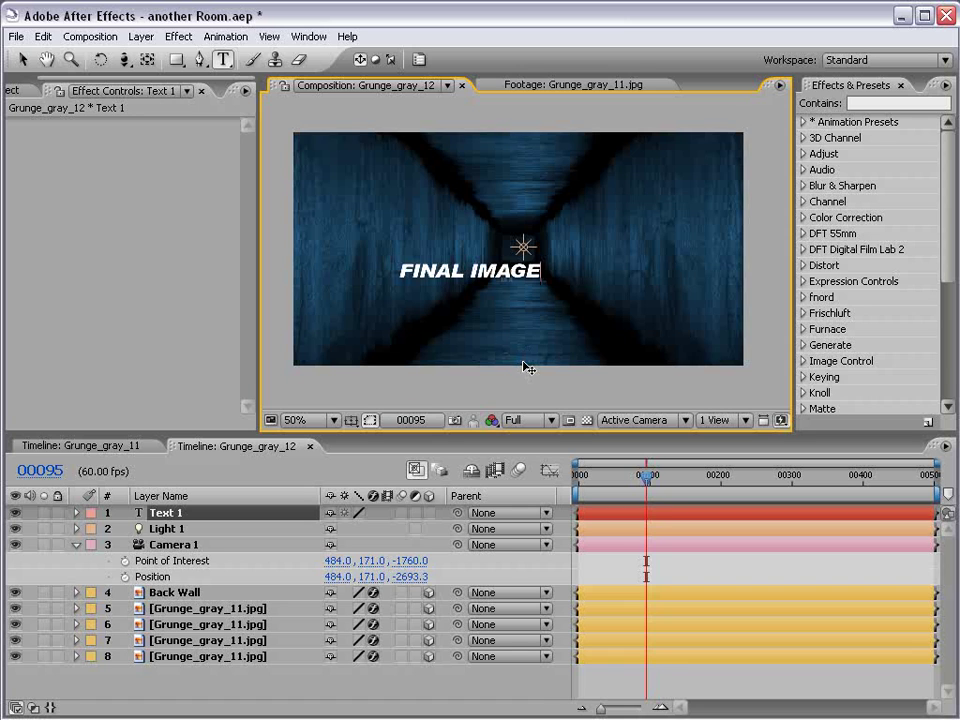
- Duplicate the FINAL IMAGE text layer and place the copy directly beneath the original line
{"action": "left_click", "coordinate": [22, 59]}
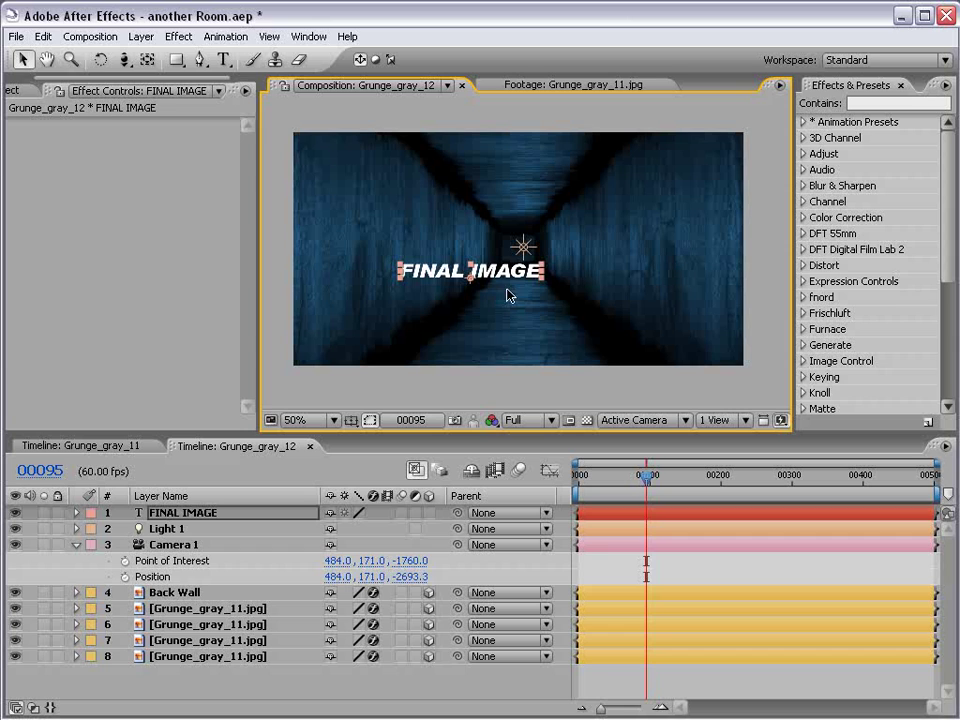
{"action": "left_click", "coordinate": [594, 557]}
{"action": "left_click", "coordinate": [602, 514]}
{"action": "key", "text": "ctrl+d"}
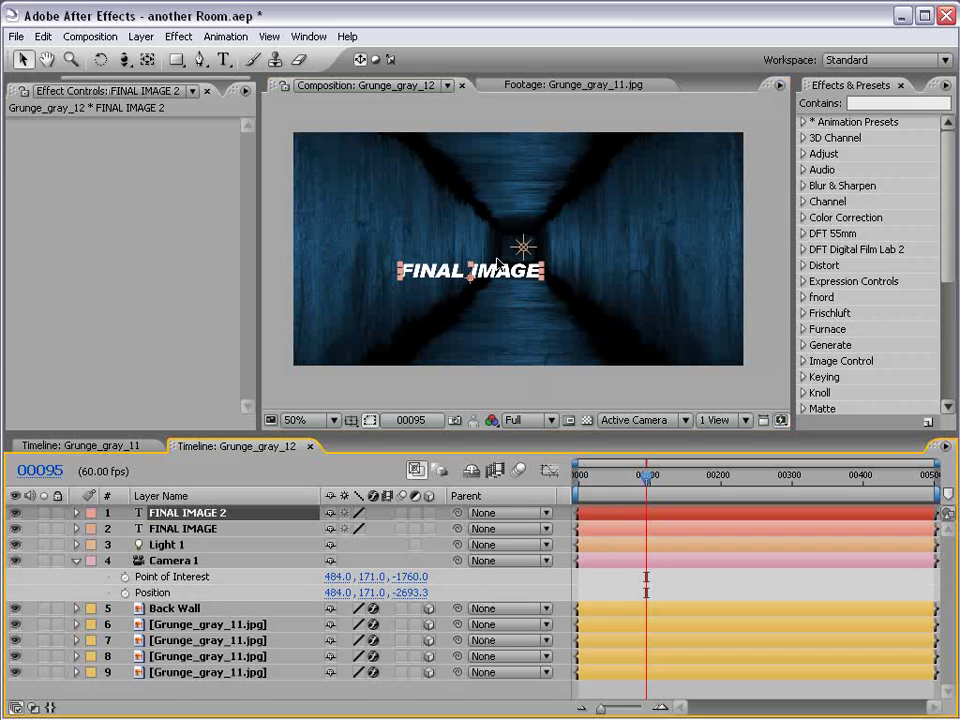
{"action": "left_click_drag", "start_coordinate": [502, 280], "coordinate": [498, 297]}
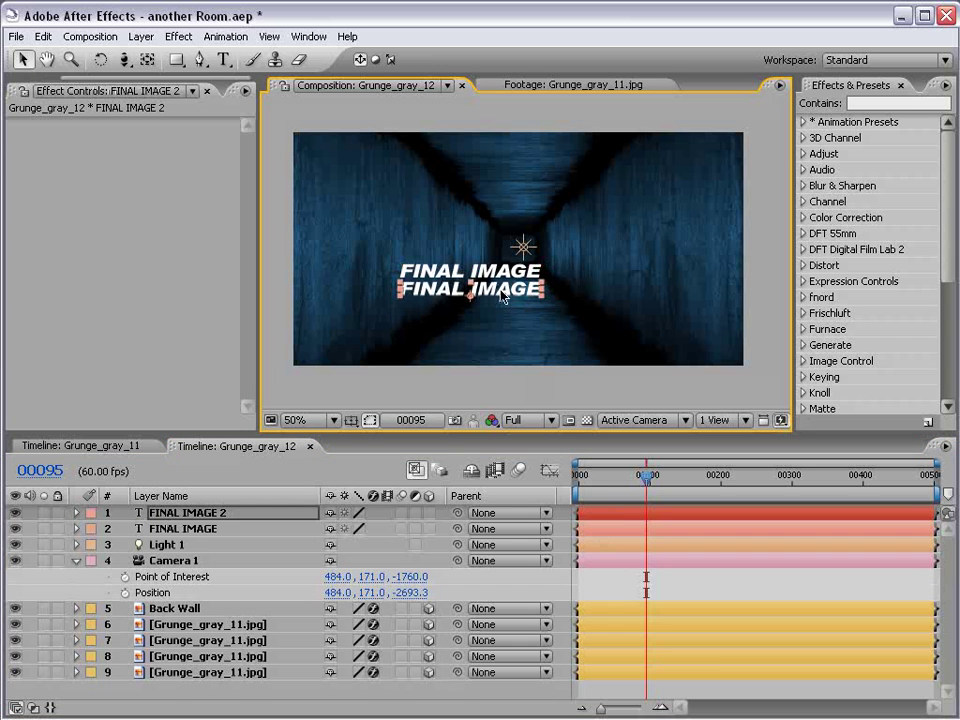
- Reword the duplicated text line as PRESENTS and shrink it so that it ends flush with the right edge of FINAL IMAGE
{"action": "double_click", "coordinate": [496, 291]}
{"action": "type", "text": "T"}
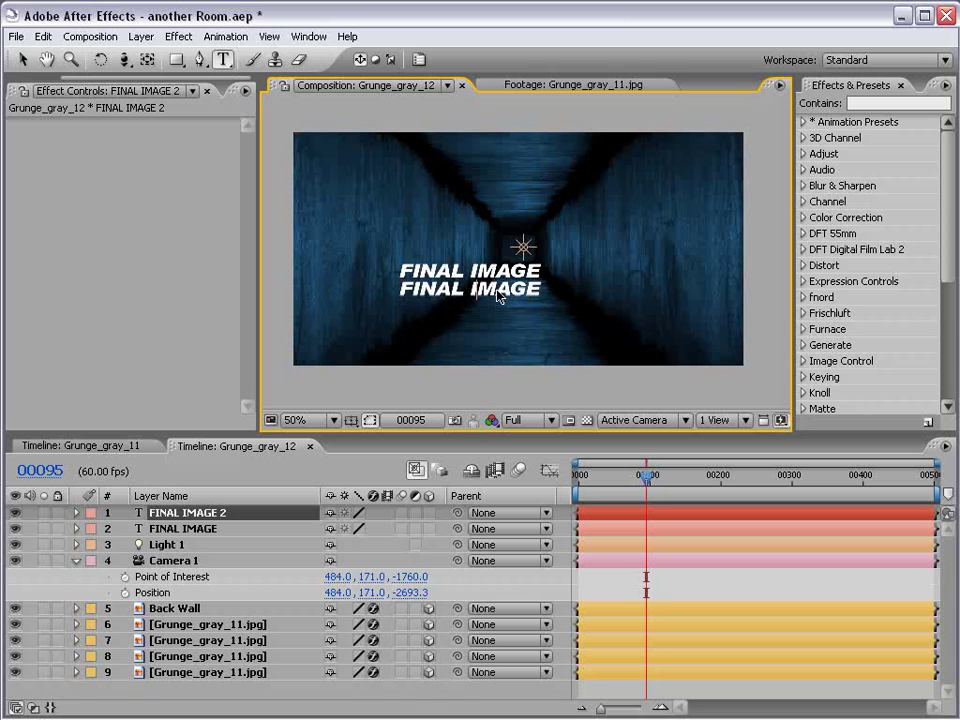
{"action": "key", "text": "ctrl+a"}
{"action": "type", "text": "PRESENTS"}
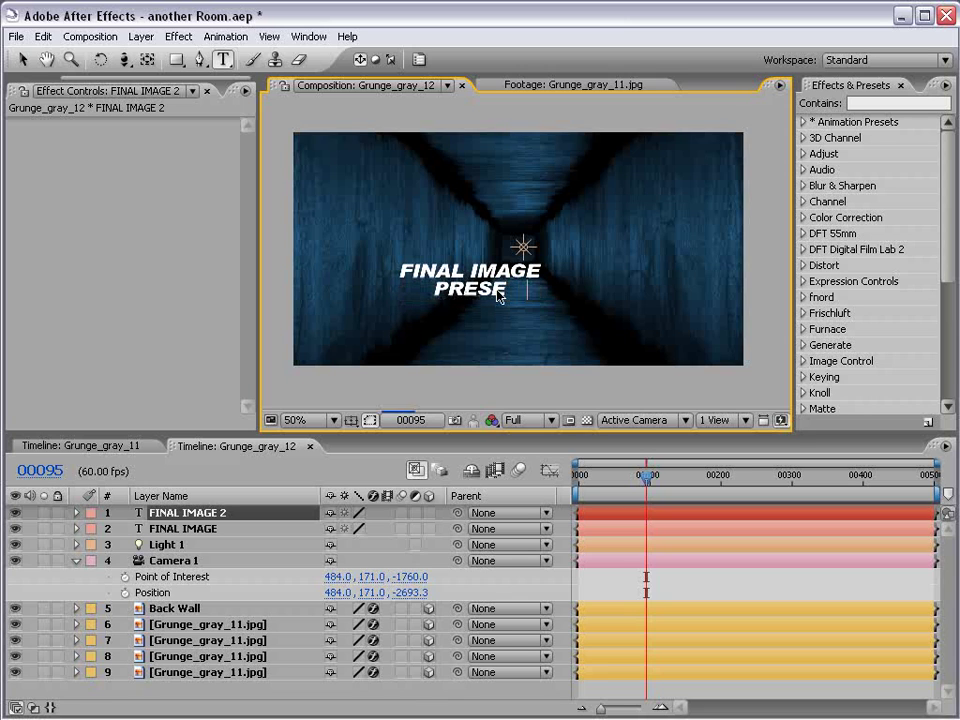
{"action": "left_click", "coordinate": [22, 59]}
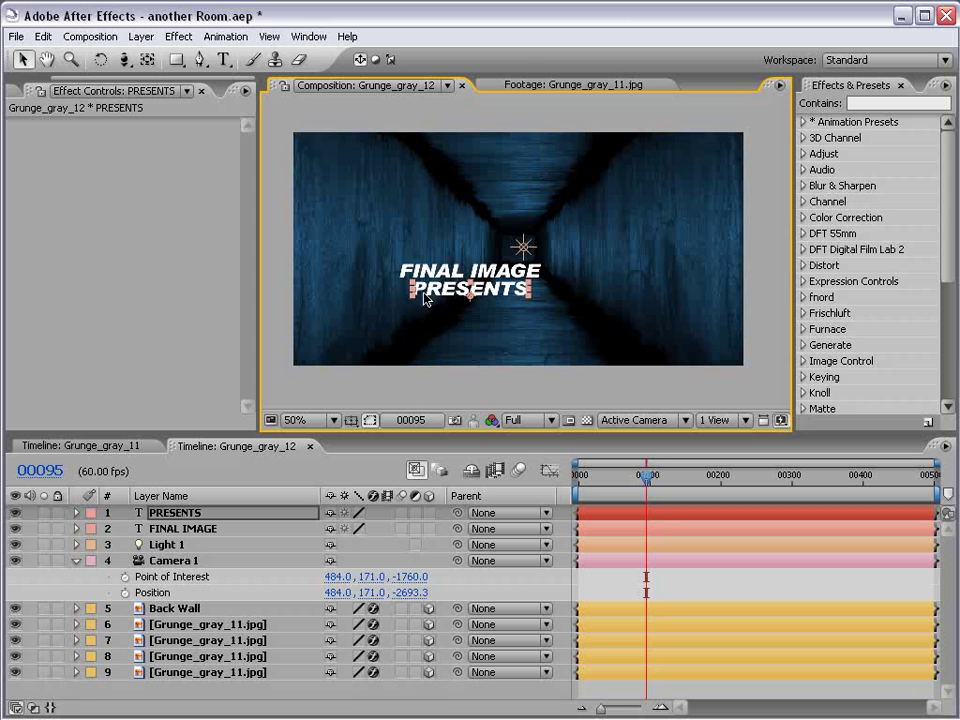
{"action": "mouse_move", "coordinate": [529, 286]}
{"action": "left_mouse_down"}
{"action": "mouse_move", "coordinate": [510, 289]}
{"action": "mouse_move", "coordinate": [518, 293]}
{"action": "left_mouse_up"}
{"action": "left_click", "coordinate": [598, 582]}
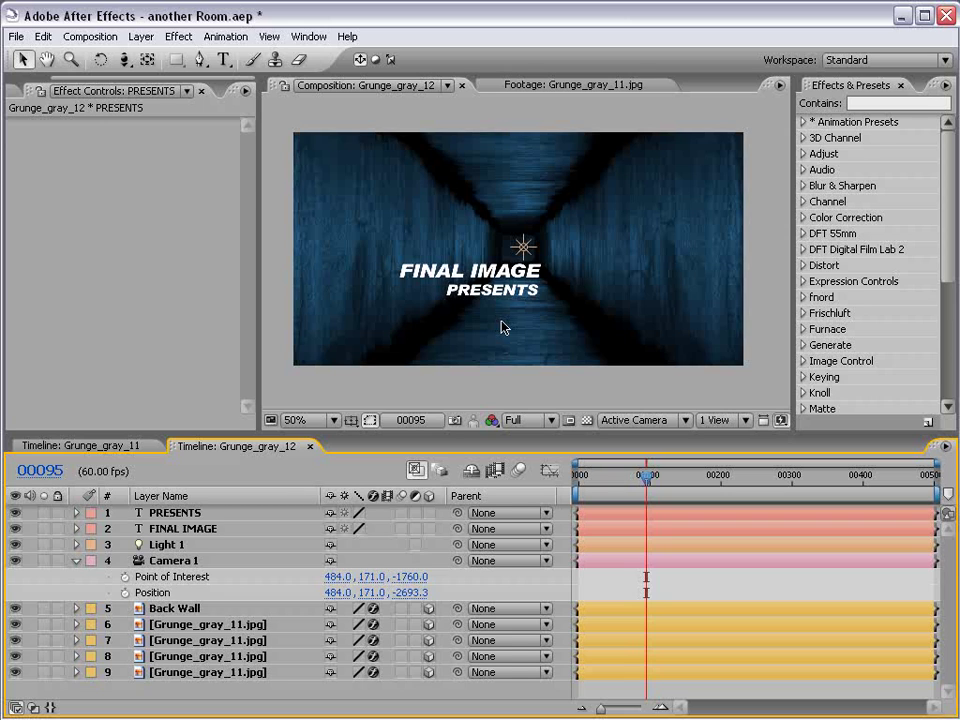
- Make both the PRESENTS and FINAL IMAGE text layers 3D
{"action": "left_click", "coordinate": [176, 512]}
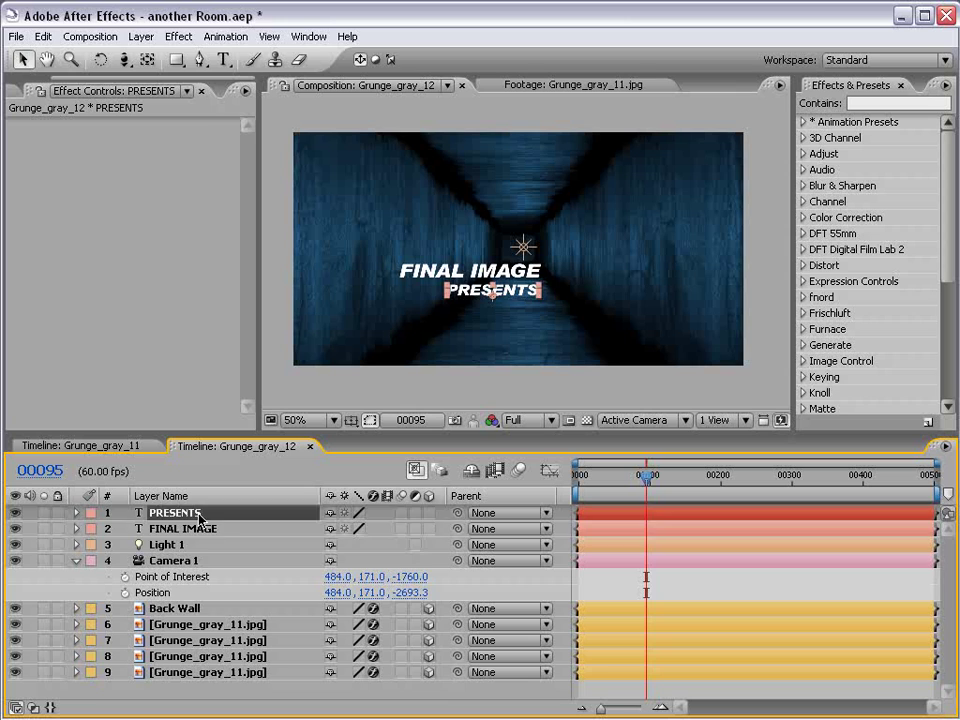
{"action": "left_click", "coordinate": [183, 528]}
{"action": "left_click", "coordinate": [190, 516], "text": "ctrl"}
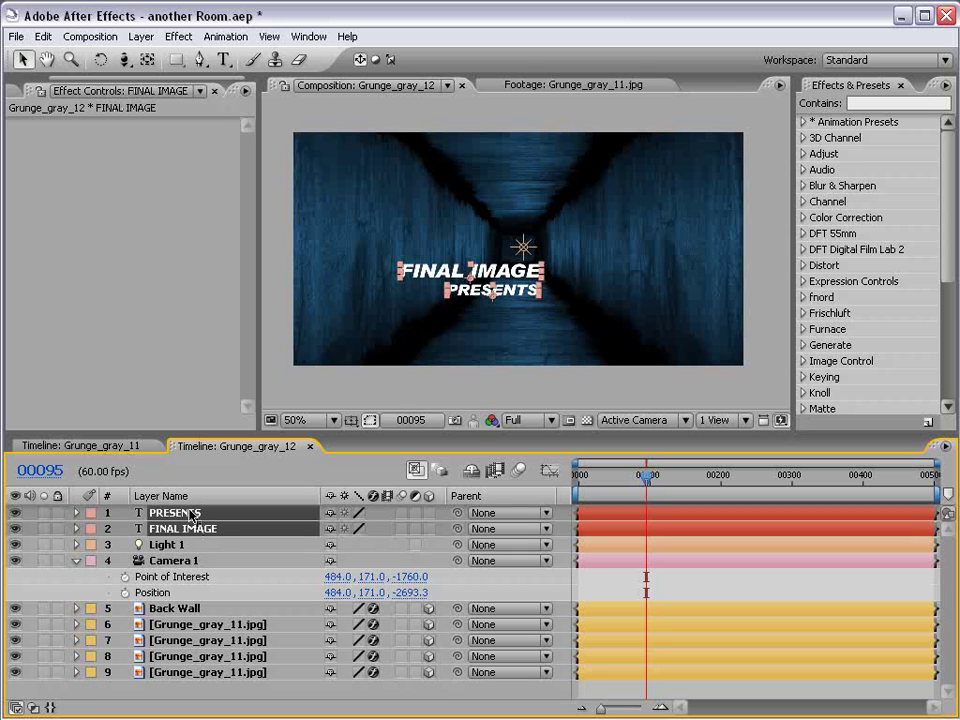
{"action": "left_click", "coordinate": [429, 516]}
{"action": "left_click", "coordinate": [616, 587]}
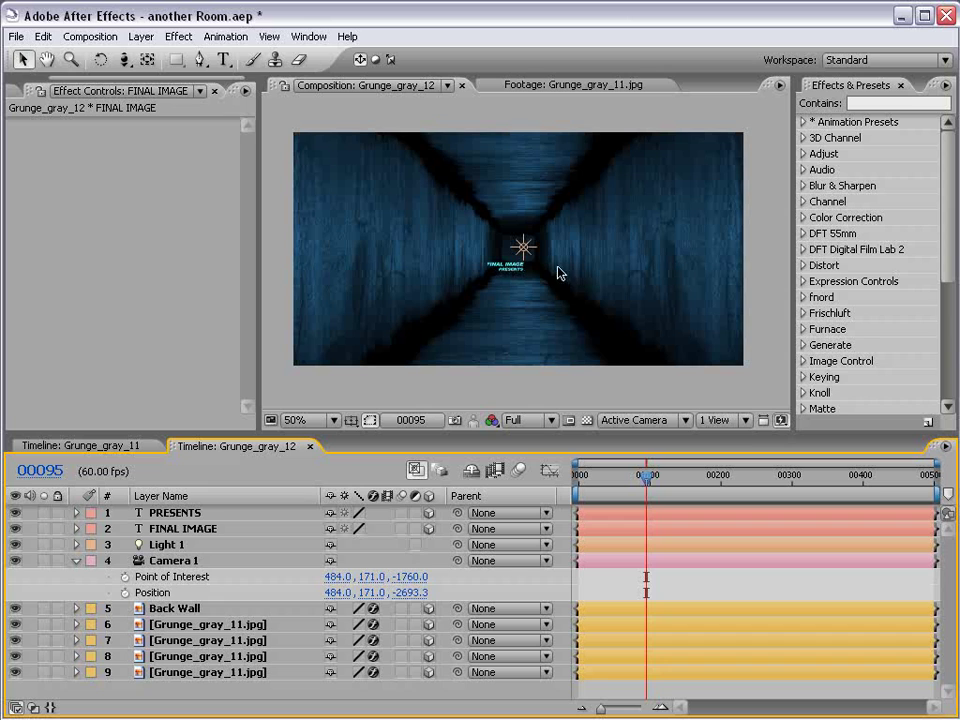
- Track the camera forward along the corridor toward the title text, to a Z position of about -853
{"action": "left_click", "coordinate": [474, 263]}
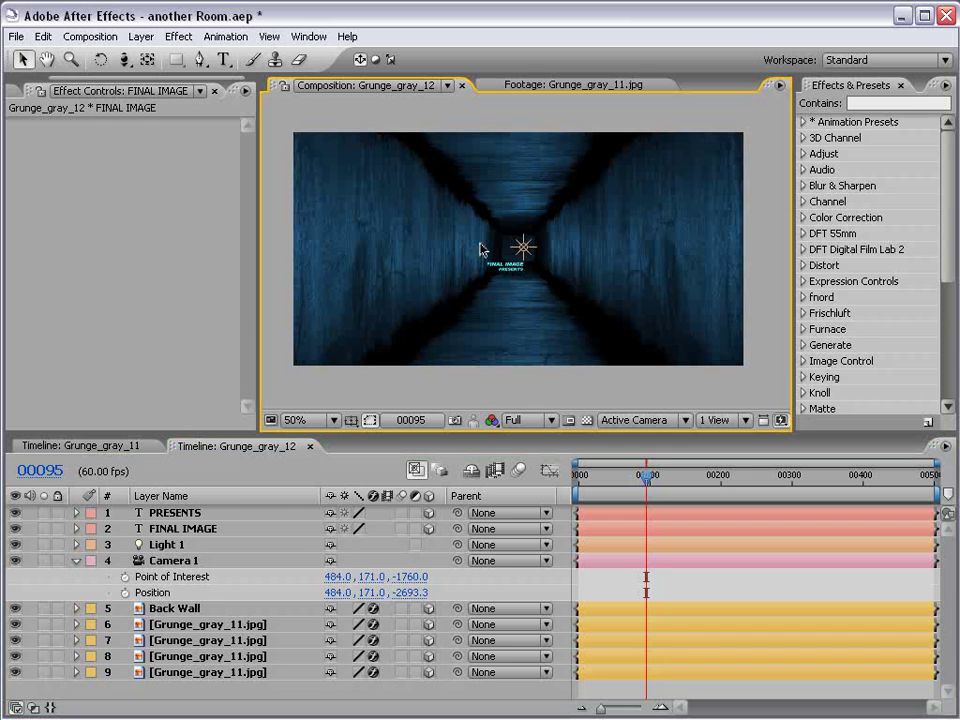
{"action": "left_click", "coordinate": [210, 625]}
{"action": "left_click", "coordinate": [228, 640]}
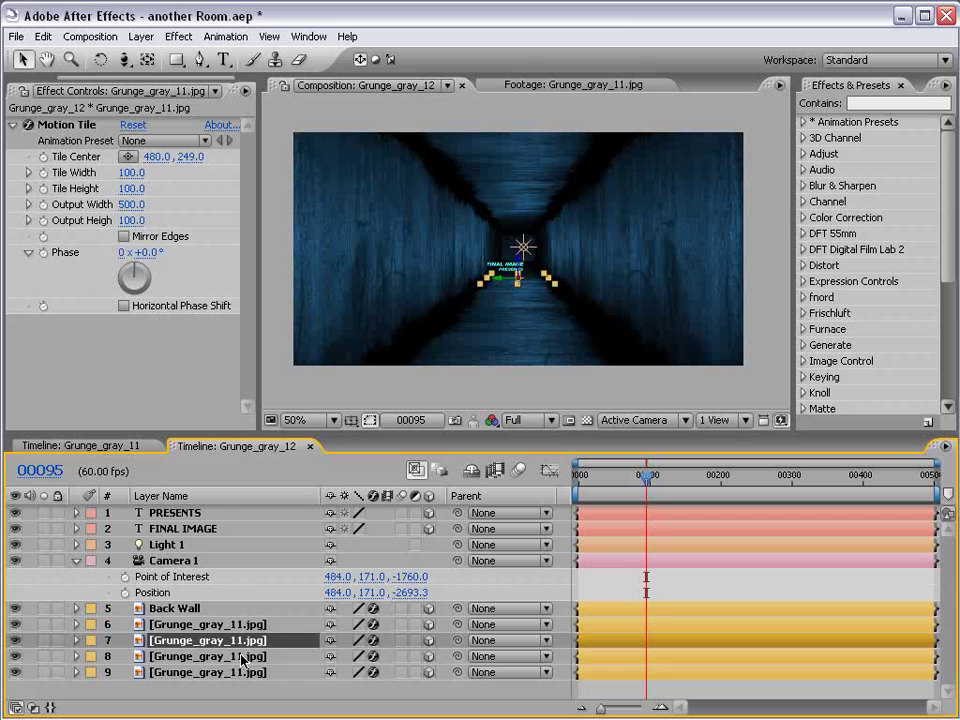
{"action": "left_click", "coordinate": [240, 672]}
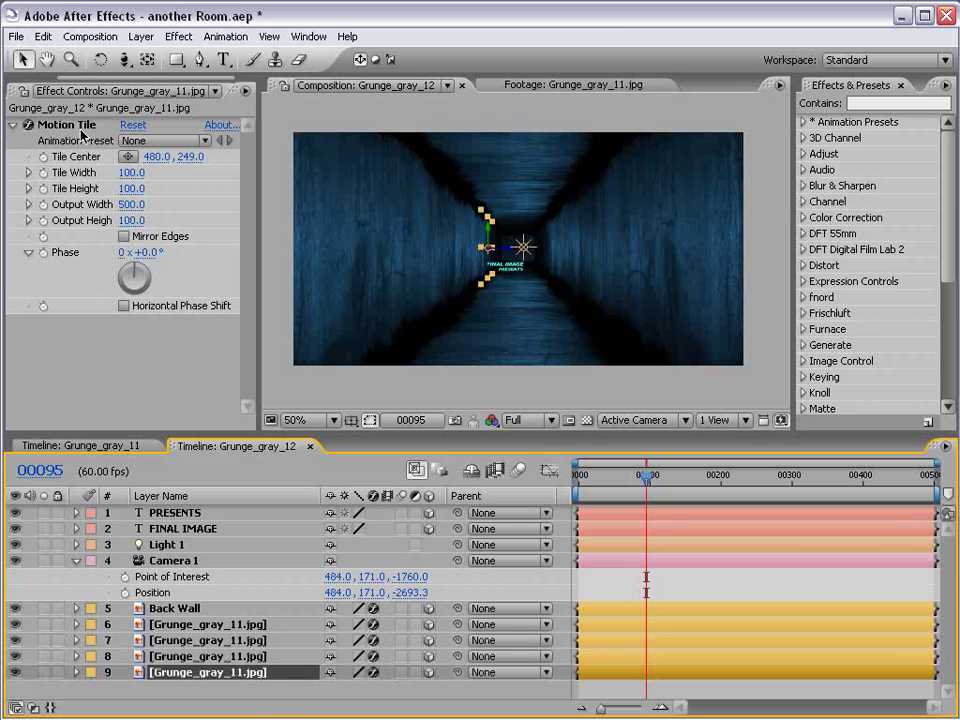
{"action": "left_click", "coordinate": [119, 67]}
{"action": "left_click_drag", "start_coordinate": [545, 328], "coordinate": [540, 245]}
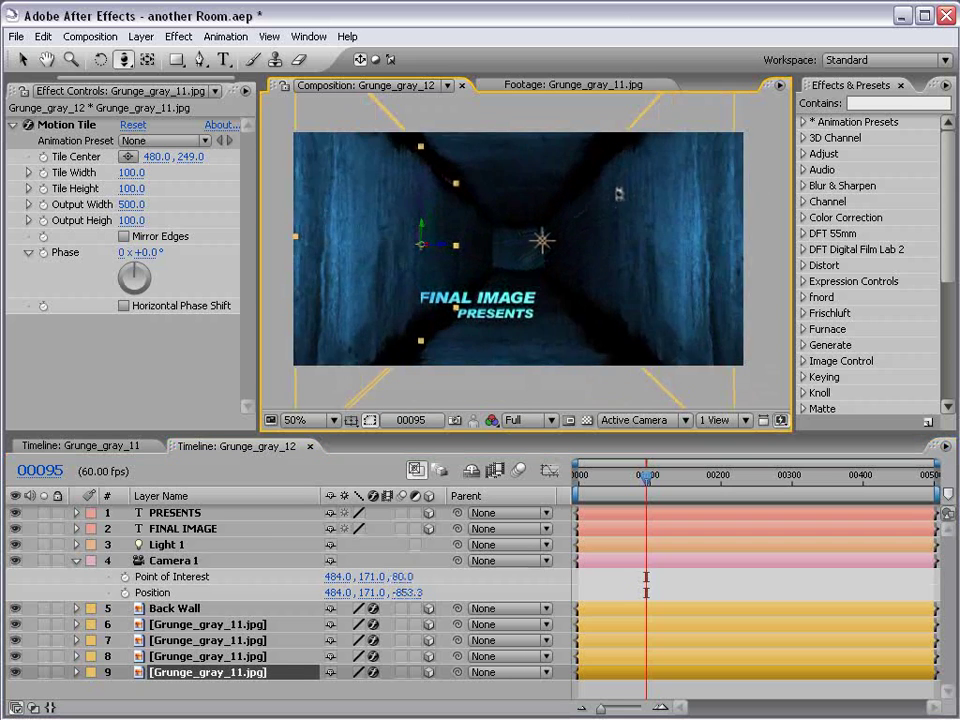
- Move both text layers together up and to the right so the title is centered in front of the back wall
{"action": "left_click", "coordinate": [185, 528]}
{"action": "left_click", "coordinate": [175, 512], "text": "shift"}
{"action": "key", "text": "v"}
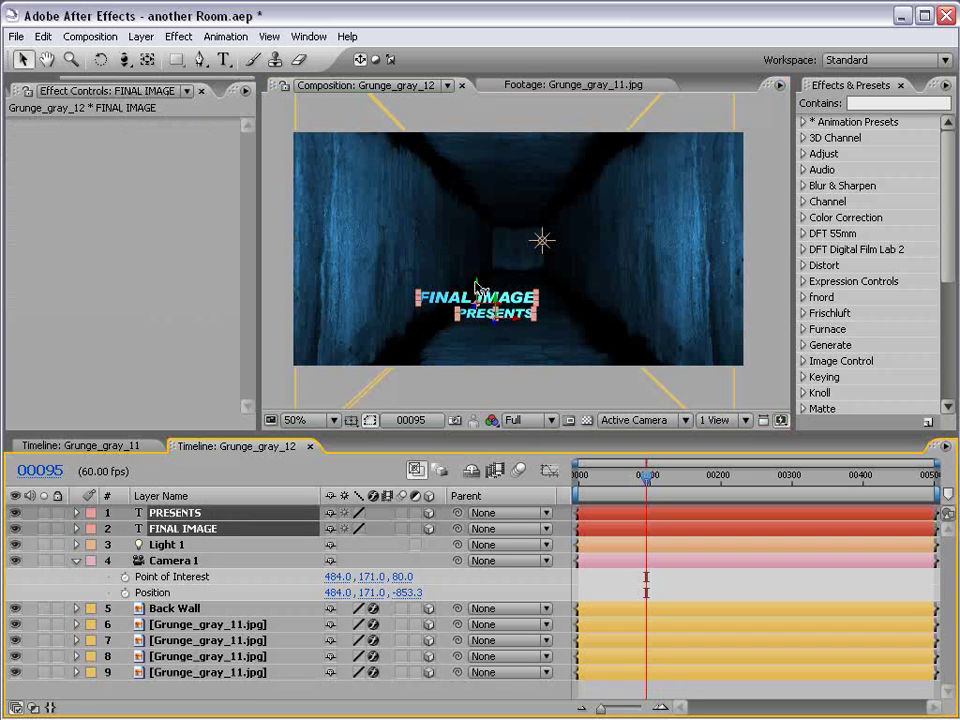
{"action": "left_click_drag", "start_coordinate": [476, 284], "coordinate": [479, 234]}
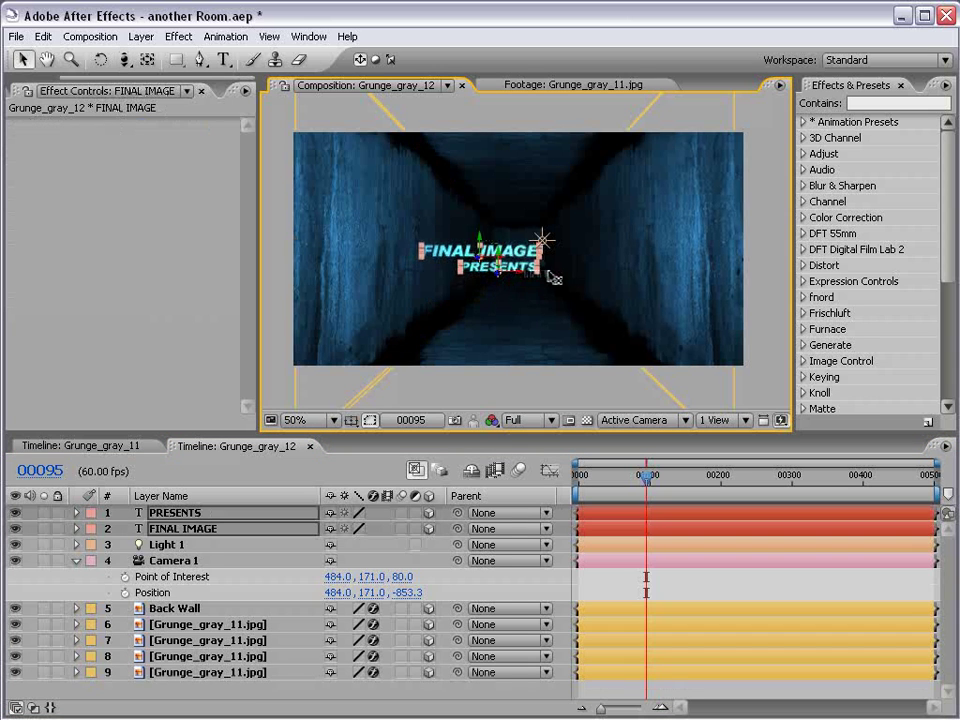
{"action": "left_click_drag", "start_coordinate": [553, 278], "coordinate": [519, 228]}
{"action": "scroll", "coordinate": [547, 276], "scroll_direction": "up", "scroll_amount": 1}
{"action": "left_click_drag", "start_coordinate": [542, 279], "coordinate": [549, 306]}
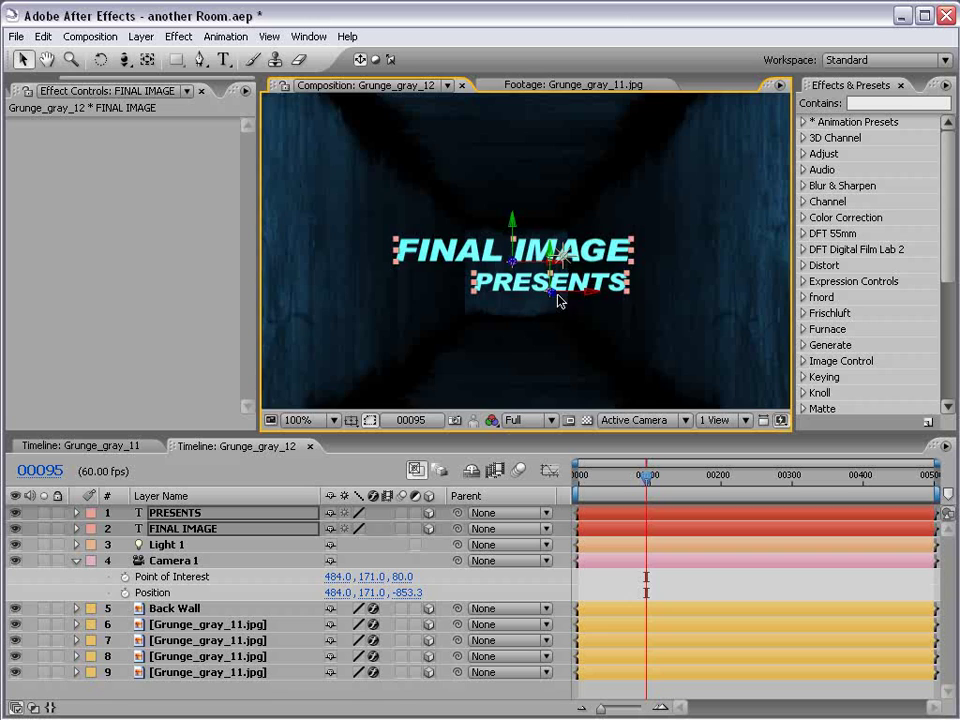
{"action": "key", "text": "comma"}
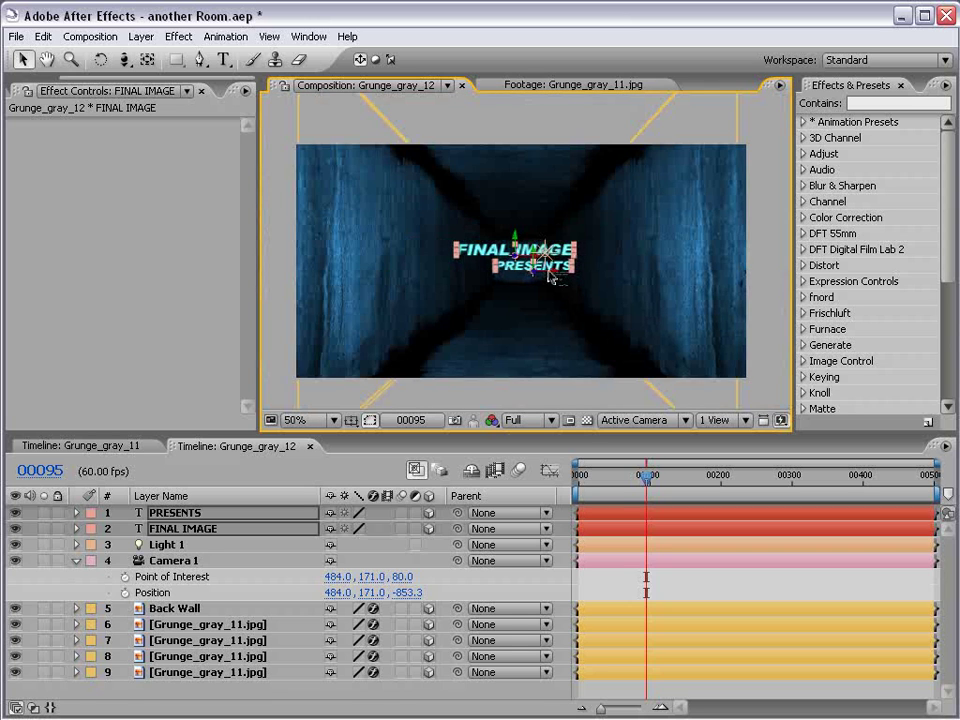
- Move Light 1 horizontally to the left, between the start and the middle of the FINAL IMAGE text
{"action": "left_click", "coordinate": [672, 582]}
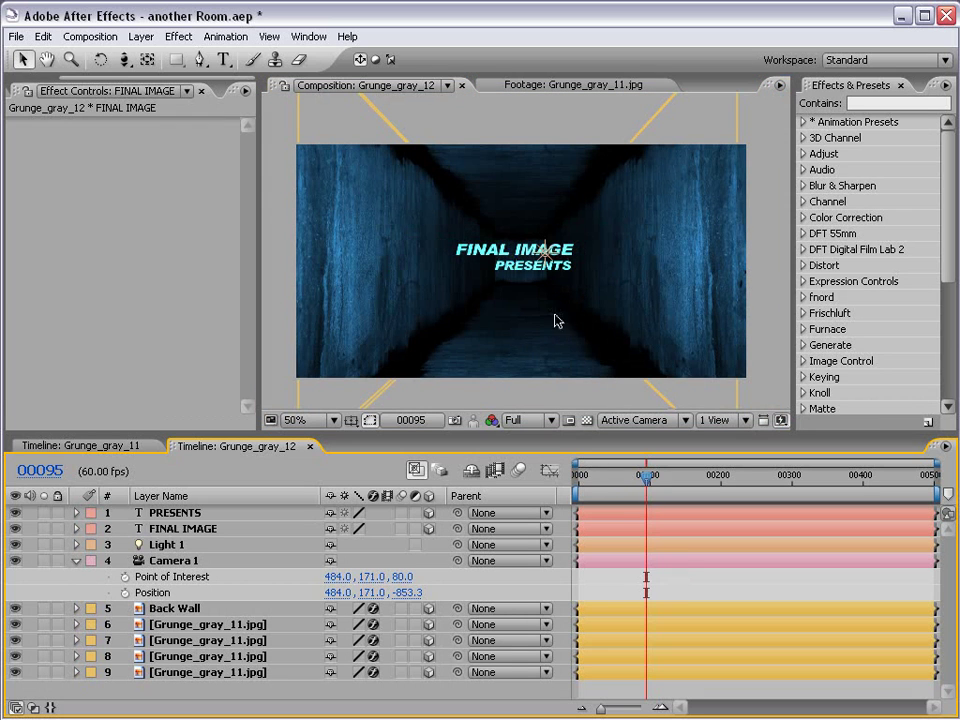
{"action": "left_click", "coordinate": [552, 258]}
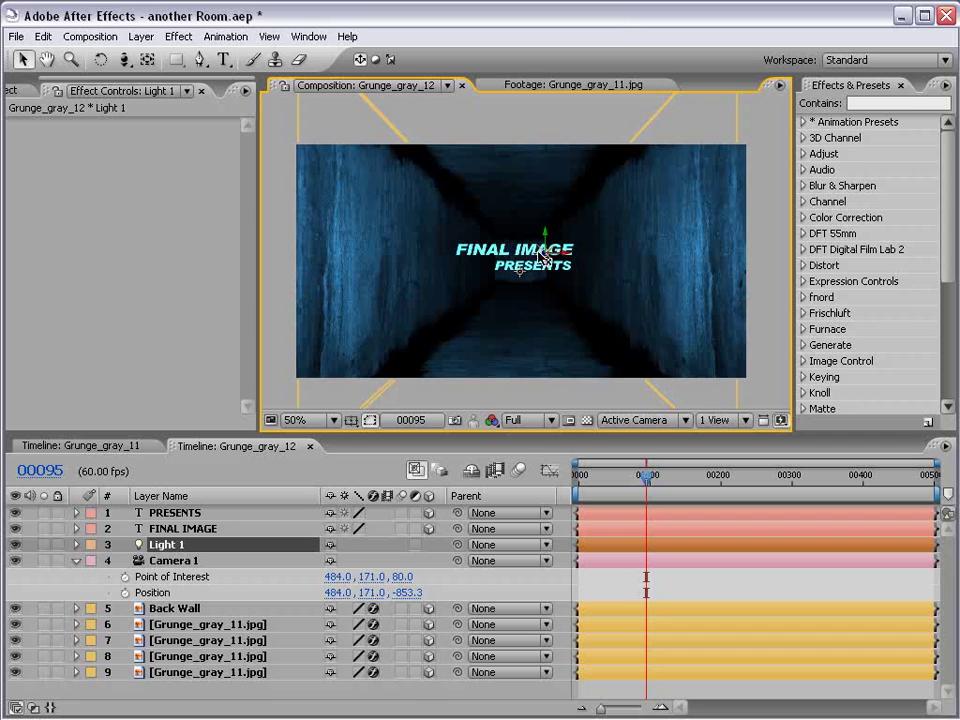
{"action": "left_click_drag", "start_coordinate": [567, 260], "coordinate": [499, 258]}
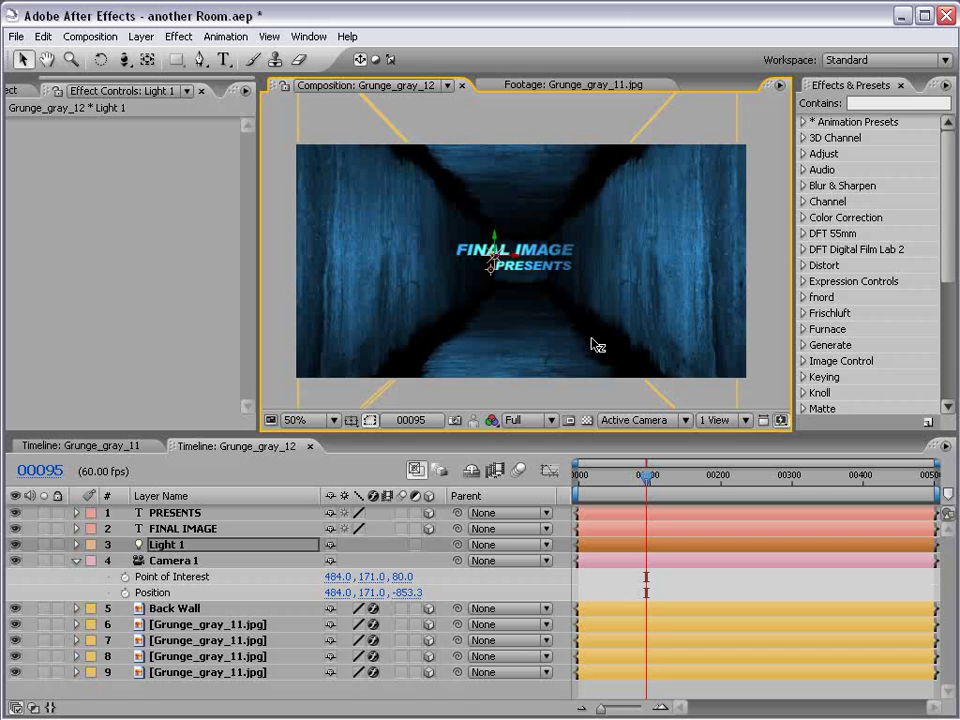
- Track the camera back to about Z -1145 and orbit it slightly to position 532.8, 122.2, -1142.8
{"action": "left_click", "coordinate": [124, 62]}
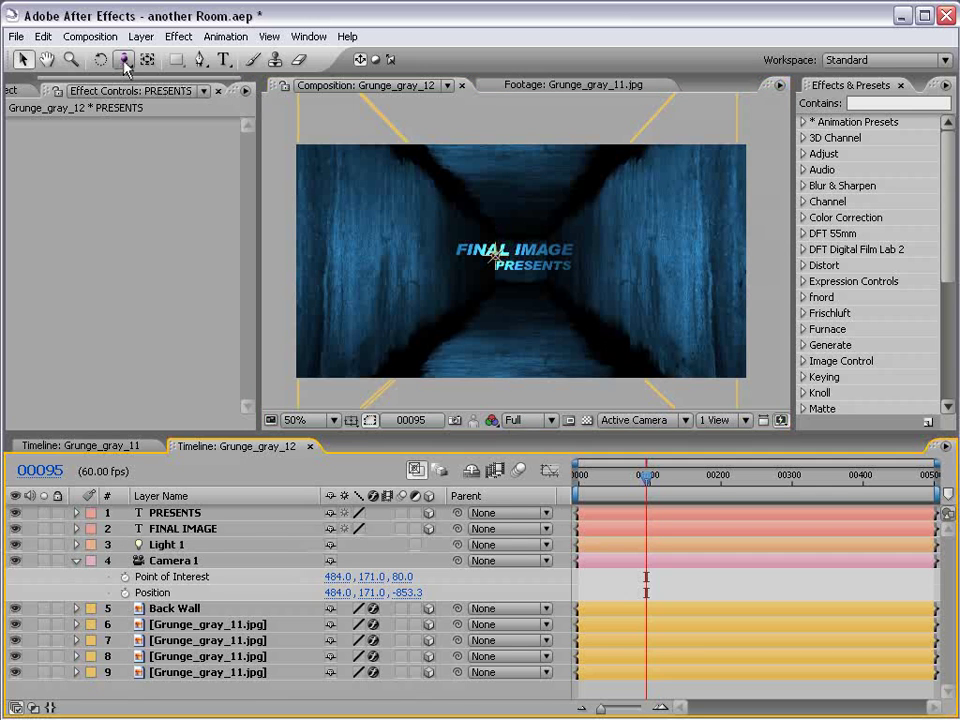
{"action": "key", "text": "c"}
{"action": "key", "text": "c"}
{"action": "left_click_drag", "start_coordinate": [544, 294], "coordinate": [525, 357]}
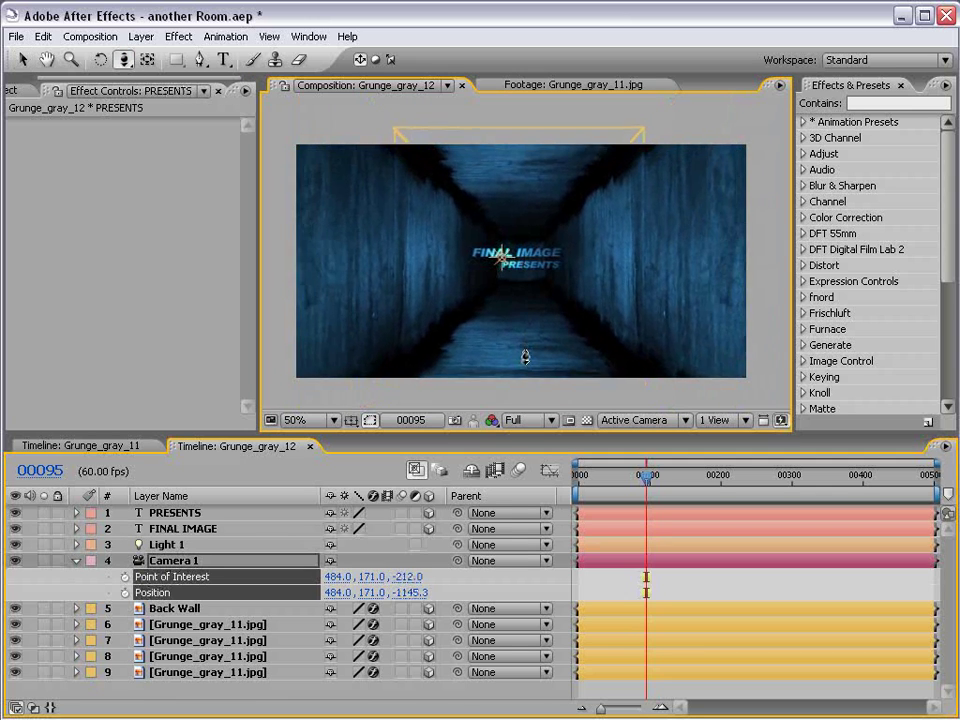
{"action": "left_click_drag", "start_coordinate": [124, 60], "coordinate": [182, 58]}
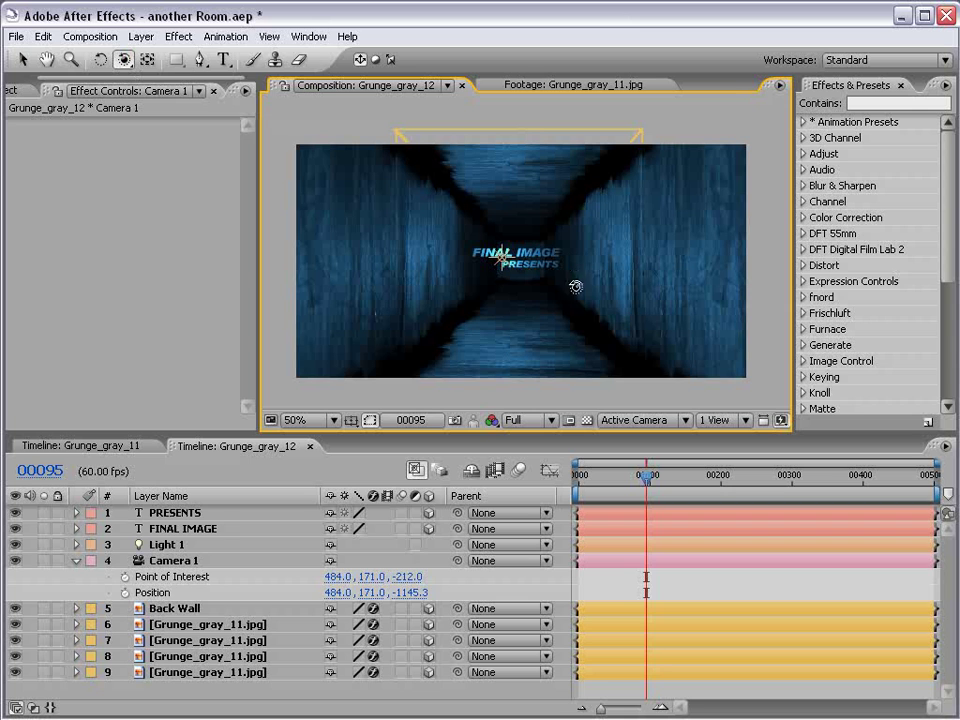
{"action": "left_click_drag", "start_coordinate": [575, 287], "coordinate": [524, 263]}
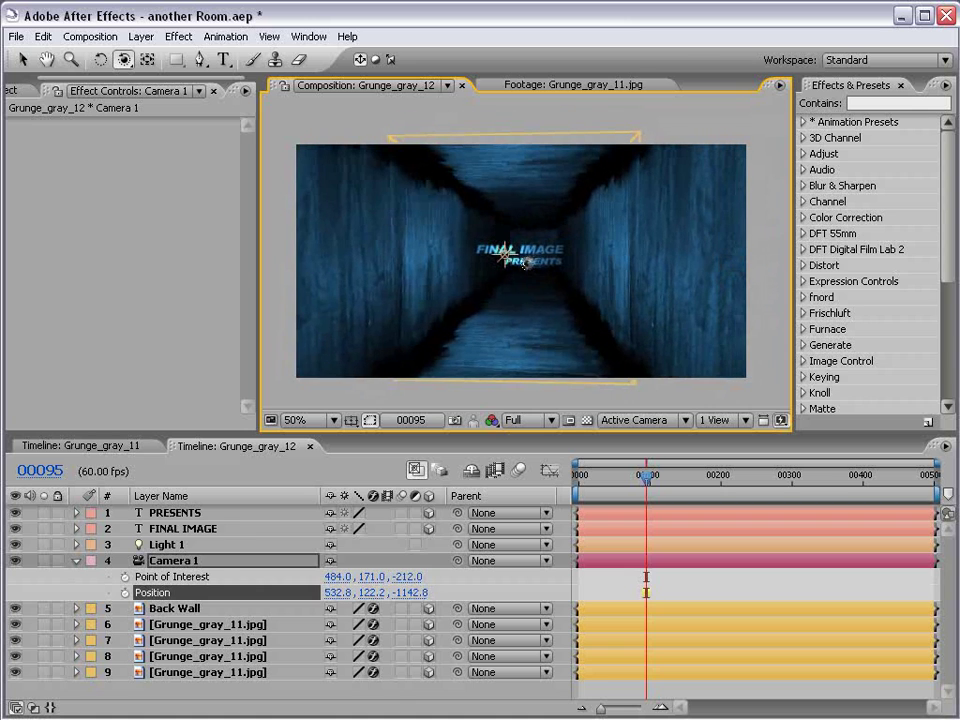
{"action": "left_click", "coordinate": [481, 478]}
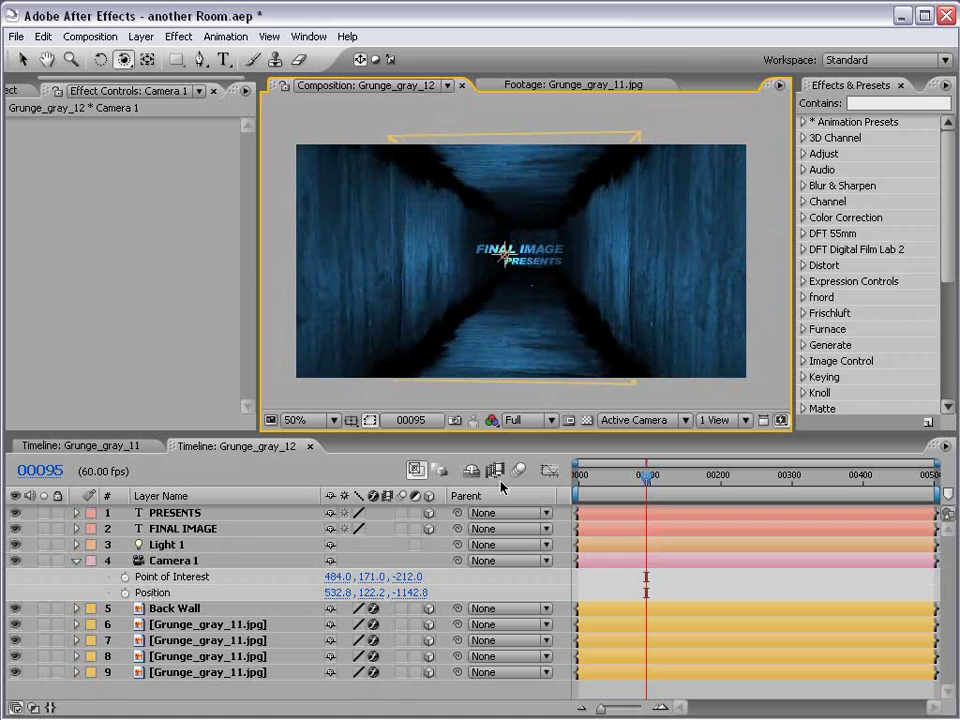
- Set starting keyframes at frame 0 for the Point of Interest and Position of Camera 1
{"action": "left_click_drag", "start_coordinate": [588, 482], "coordinate": [52, 468]}
{"action": "left_click", "coordinate": [124, 577]}
{"action": "left_click", "coordinate": [124, 593]}
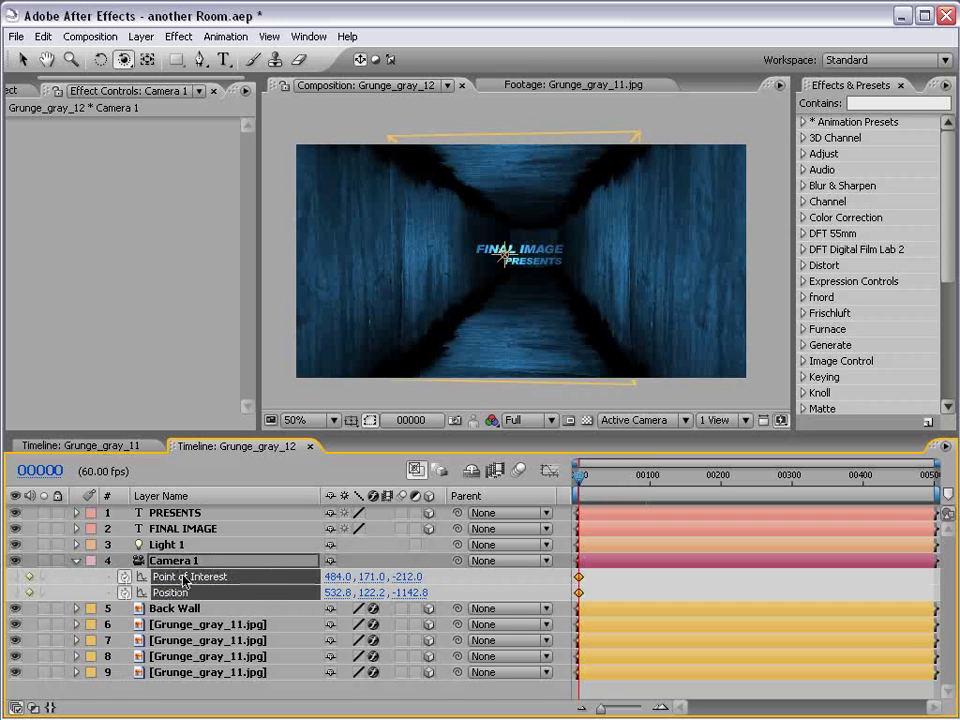
- At frame 99, track the camera forward close to the title and orbit it to view the text from an angle
{"action": "left_click_drag", "start_coordinate": [585, 478], "coordinate": [648, 480]}
{"action": "key", "text": "c"}
{"action": "key", "text": "c"}
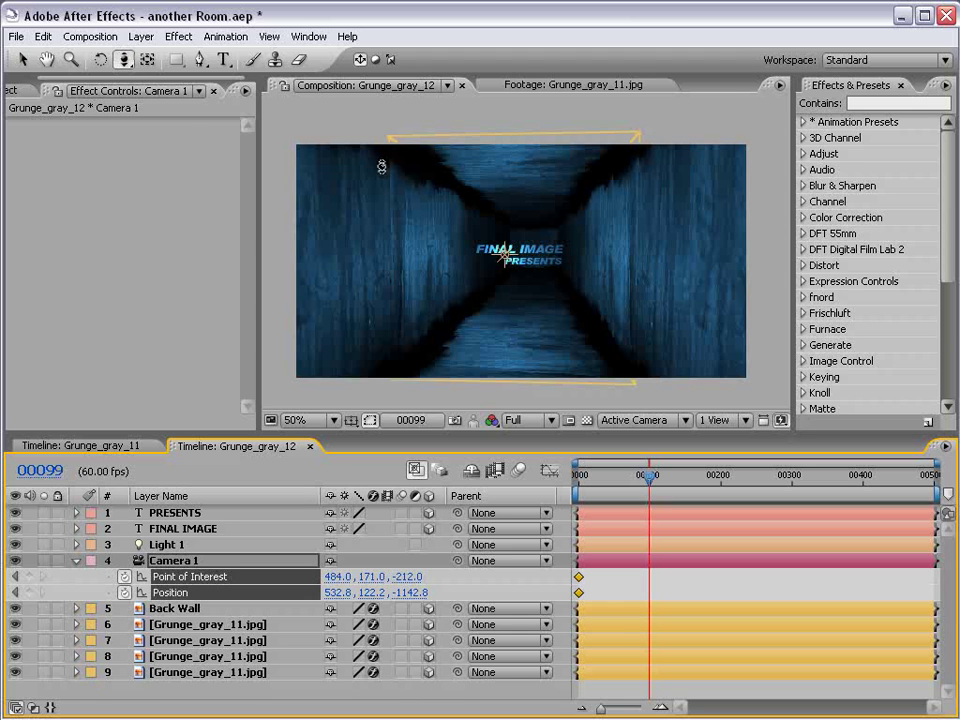
{"action": "left_click_drag", "start_coordinate": [122, 63], "coordinate": [170, 101]}
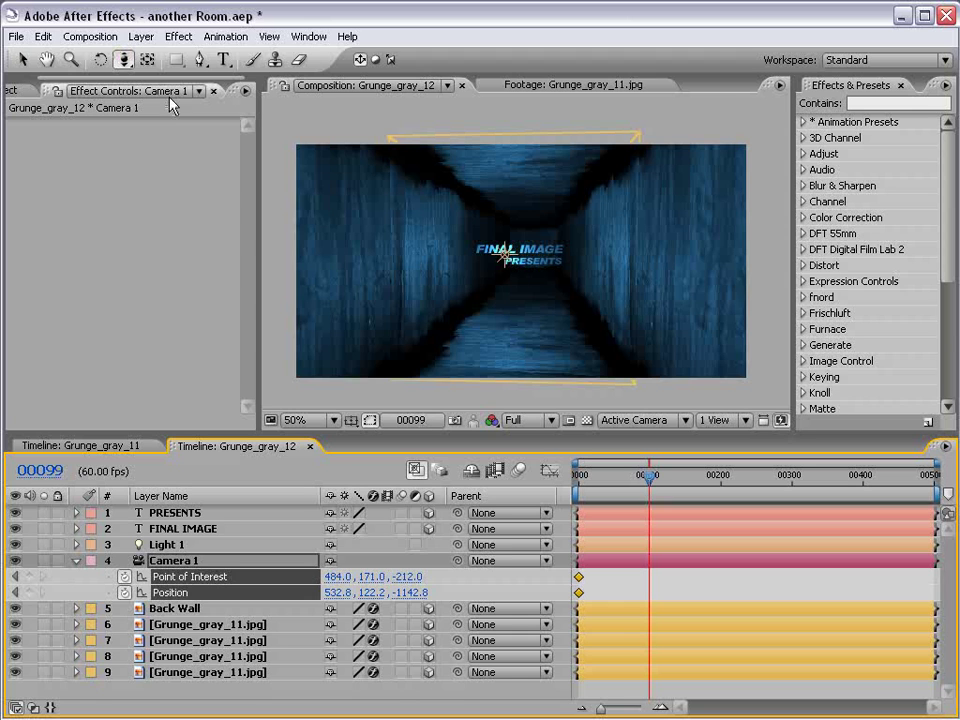
{"action": "left_click_drag", "start_coordinate": [553, 329], "coordinate": [621, 238]}
{"action": "key", "text": "c"}
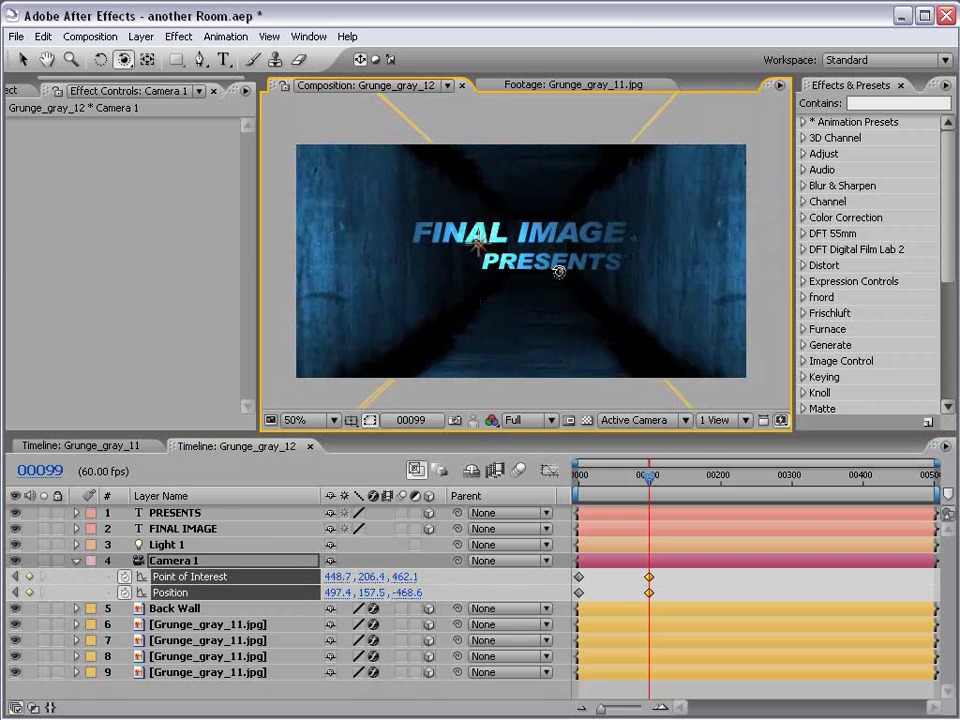
{"action": "left_click_drag", "start_coordinate": [559, 266], "coordinate": [588, 266]}
{"action": "key", "text": "c"}
{"action": "key", "text": "v"}
{"action": "left_click", "coordinate": [540, 245]}
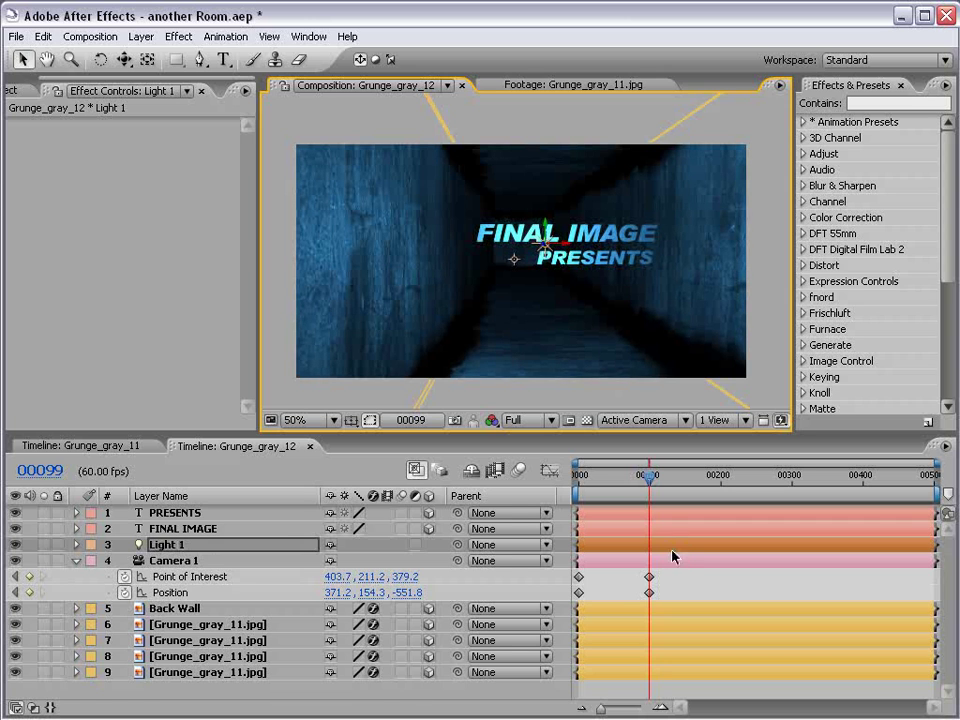
{"action": "left_click", "coordinate": [673, 583]}
- At frame 0, pull the camera back to about Z -2112 with a slightly orbited view, and scrub the timeline to check the move
{"action": "left_click_drag", "start_coordinate": [650, 483], "coordinate": [578, 480]}
{"action": "key", "text": "c"}
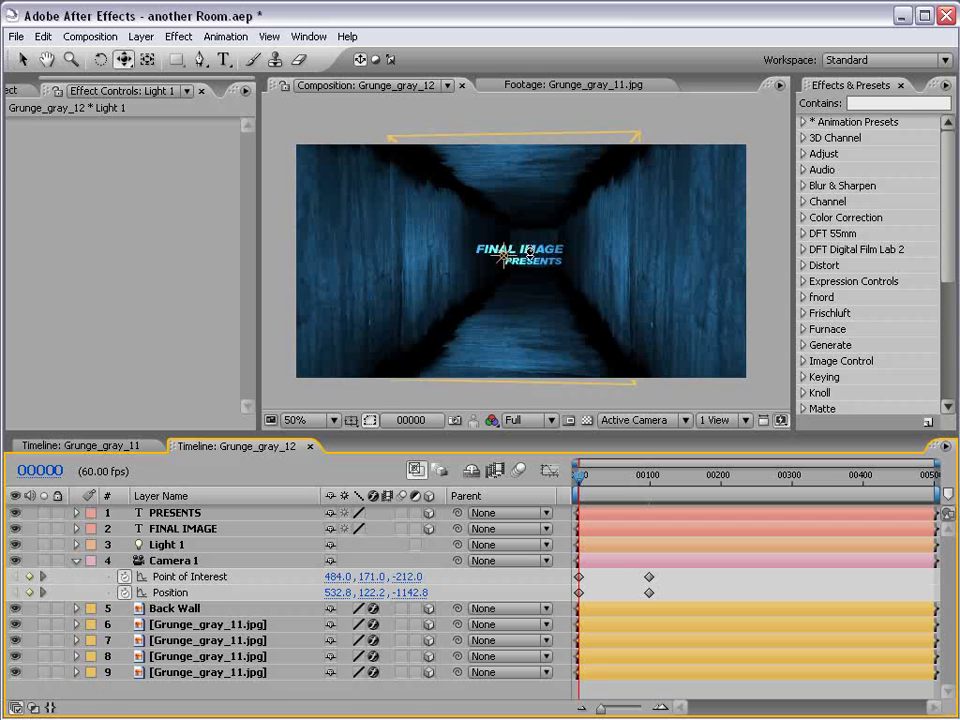
{"action": "left_click_drag", "start_coordinate": [548, 261], "coordinate": [565, 500]}
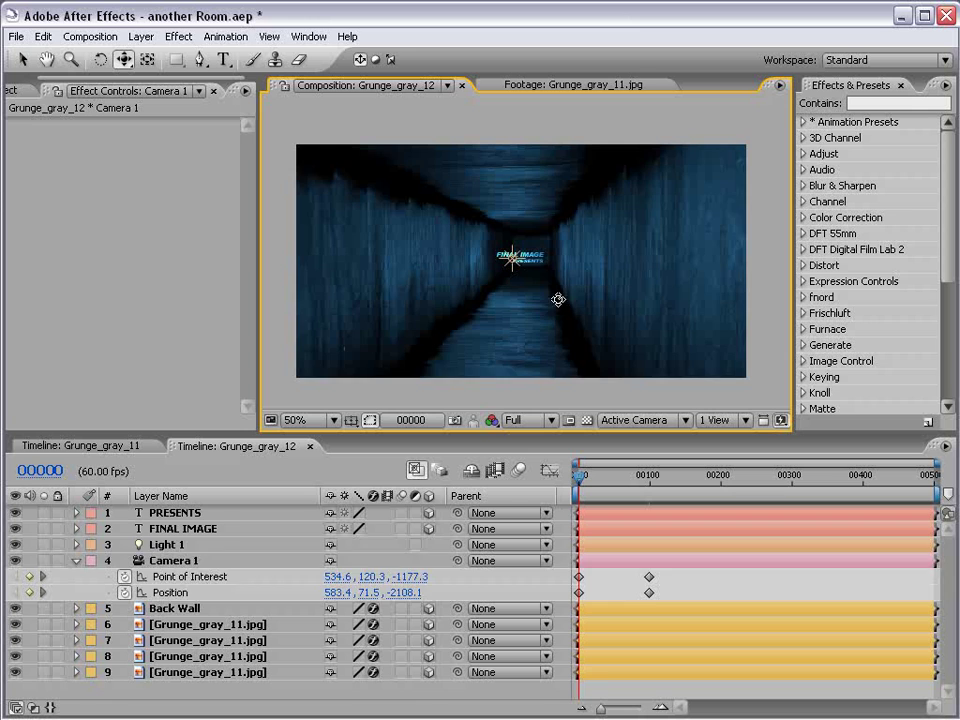
{"action": "mouse_move", "coordinate": [558, 299]}
{"action": "left_mouse_down"}
{"action": "mouse_move", "coordinate": [541, 255]}
{"action": "mouse_move", "coordinate": [555, 276]}
{"action": "mouse_move", "coordinate": [555, 268]}
{"action": "mouse_move", "coordinate": [553, 283]}
{"action": "mouse_move", "coordinate": [535, 277]}
{"action": "mouse_move", "coordinate": [548, 274]}
{"action": "mouse_move", "coordinate": [538, 279]}
{"action": "mouse_move", "coordinate": [557, 289]}
{"action": "left_mouse_up"}
{"action": "key", "text": "ctrl+shift+a"}
{"action": "key", "text": "v"}
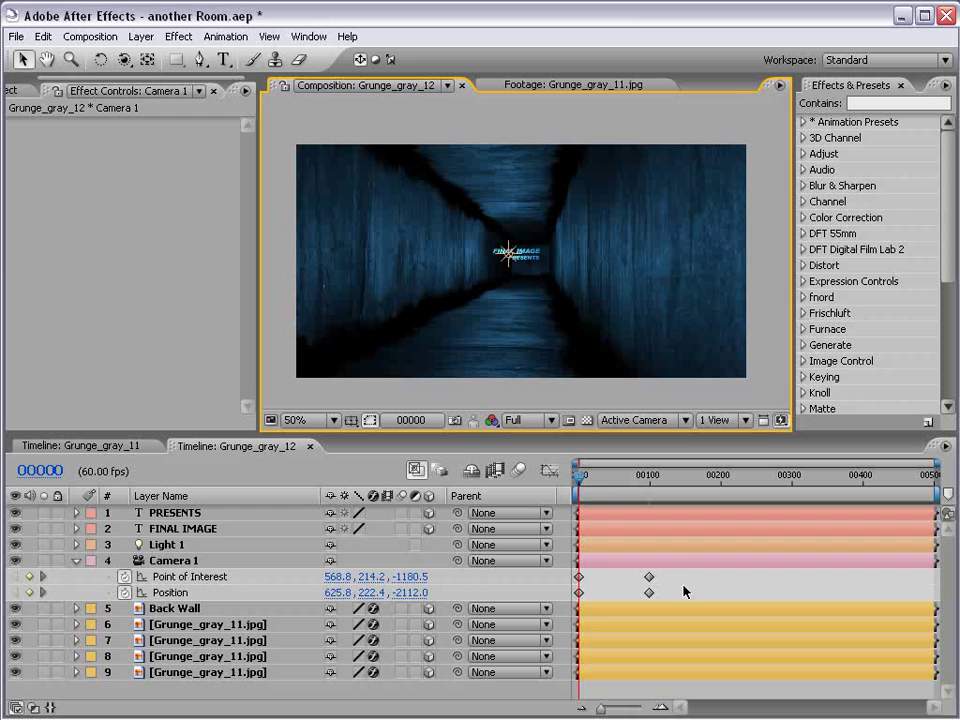
{"action": "left_click", "coordinate": [684, 590]}
{"action": "left_click_drag", "start_coordinate": [591, 488], "coordinate": [654, 497]}
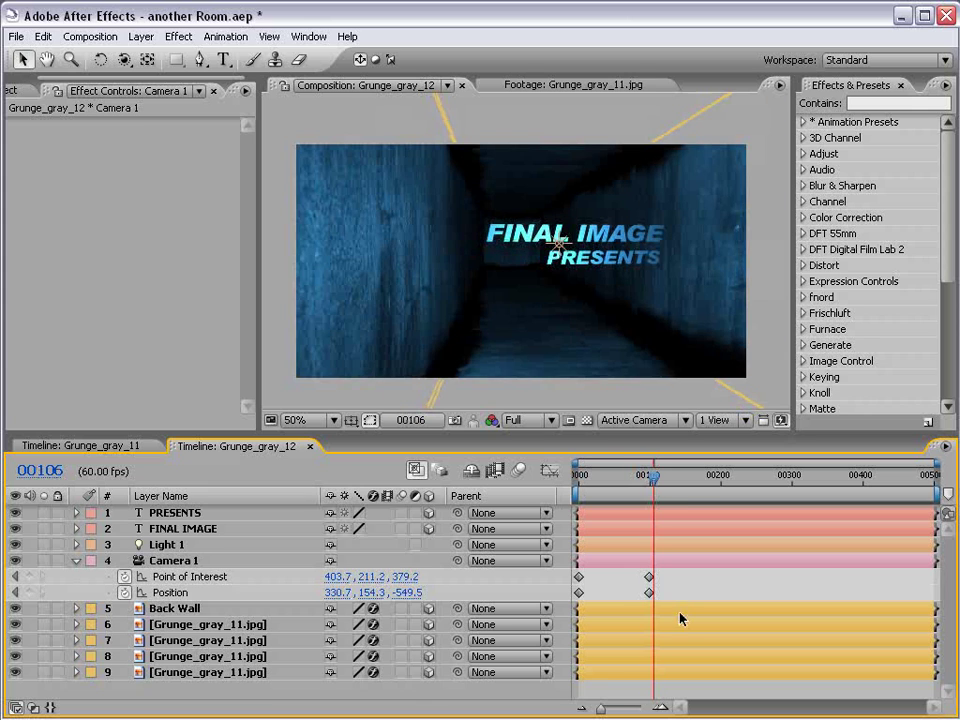
- Easy-ease all Point of Interest and Position keyframes of Camera 1, move the end pair earlier to about frame 65, and preview the move
{"action": "left_click_drag", "start_coordinate": [663, 578], "coordinate": [579, 602]}
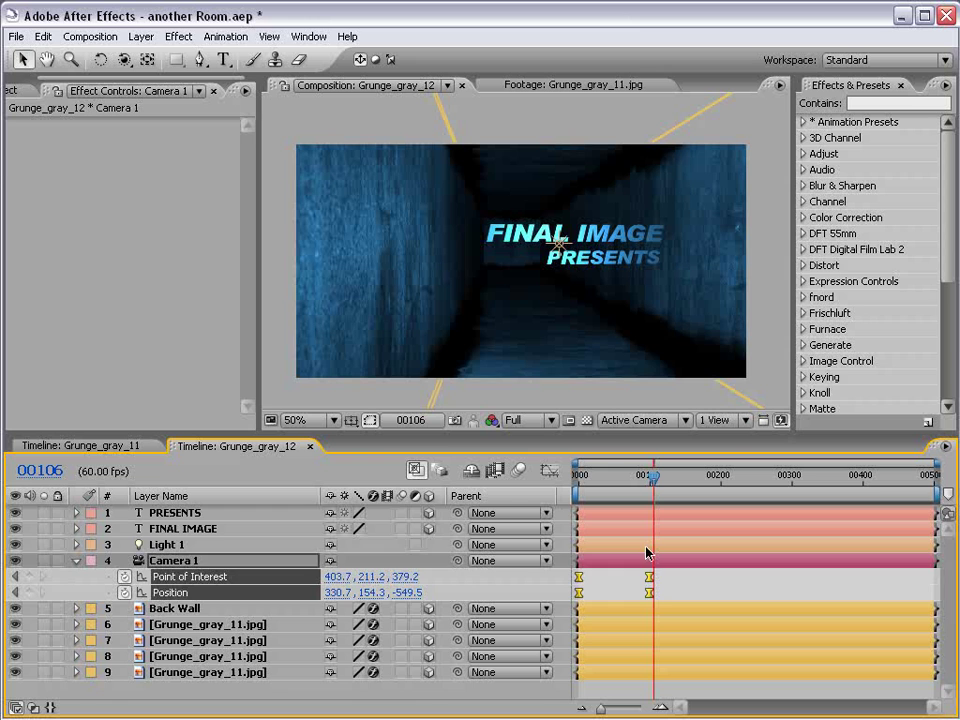
{"action": "key", "text": "F9"}
{"action": "left_click_drag", "start_coordinate": [647, 591], "coordinate": [624, 591]}
{"action": "left_click", "coordinate": [578, 490]}
{"action": "left_click_drag", "start_coordinate": [578, 490], "coordinate": [629, 488]}
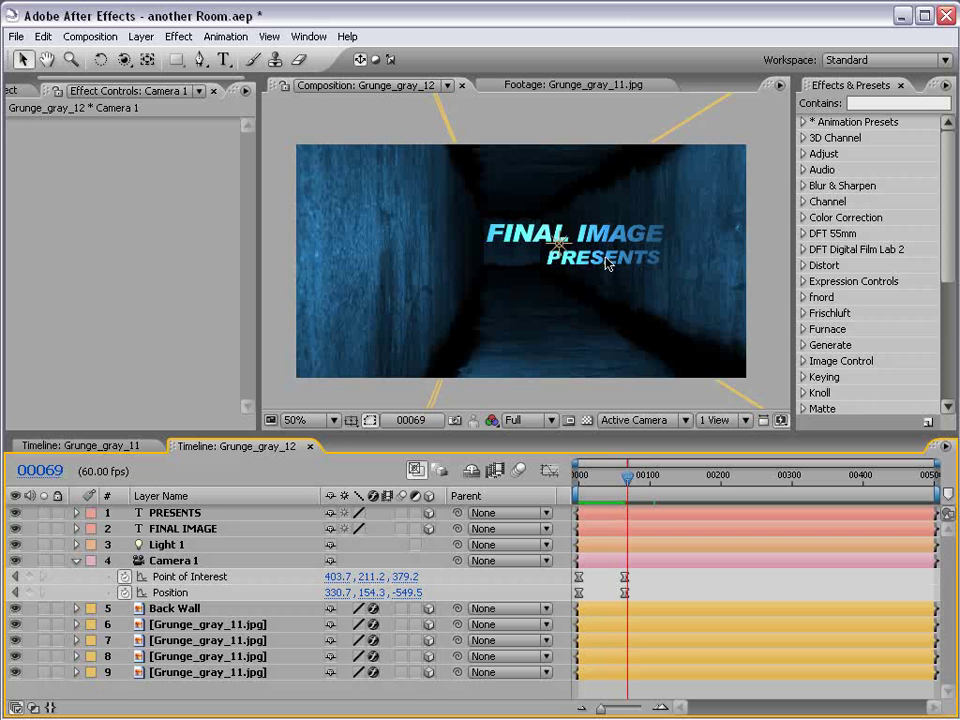
{"action": "key", "text": "KP_0"}
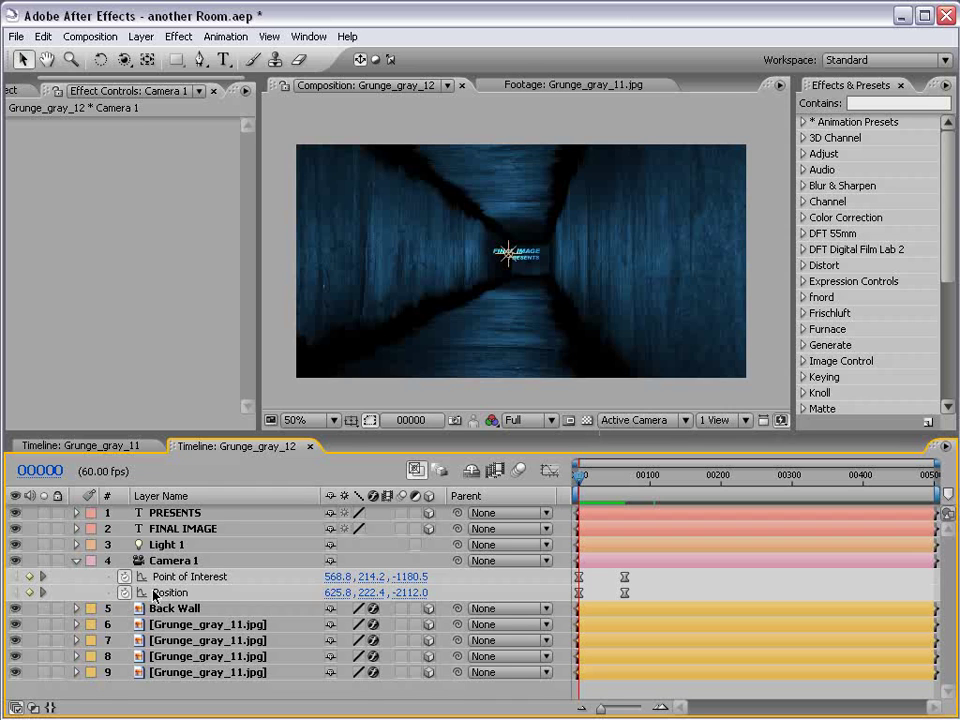
- Add the expression wiggle(.5,35) to Camera 1's Position
{"action": "key", "text": "period"}
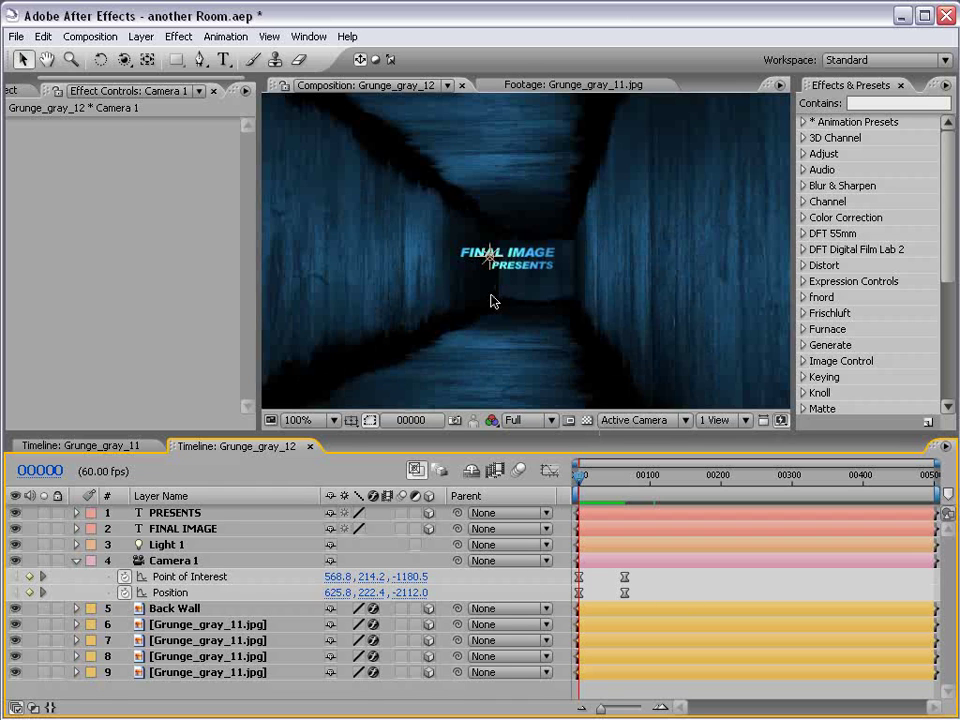
{"action": "key", "text": "comma"}
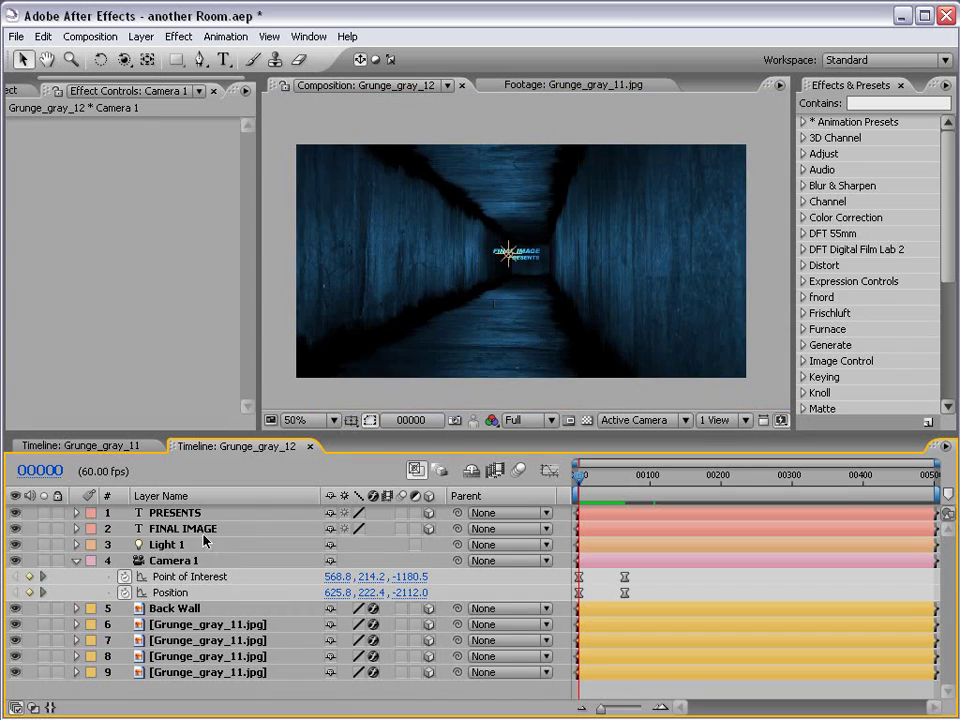
{"action": "left_click", "coordinate": [125, 592], "text": "alt"}
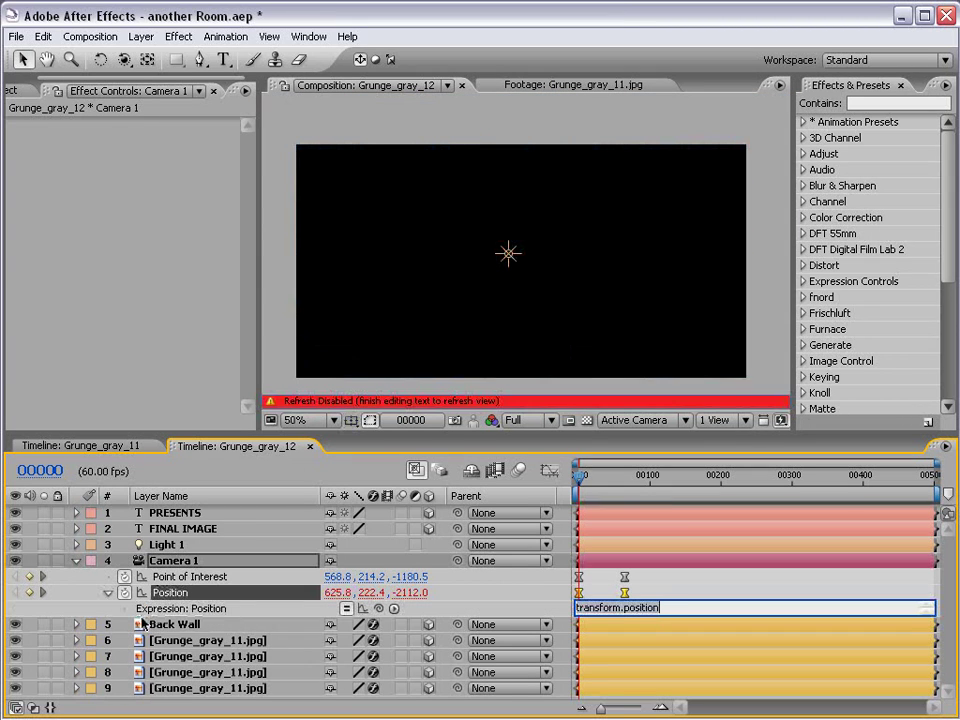
{"action": "type", "text": "wiggle(,35"}
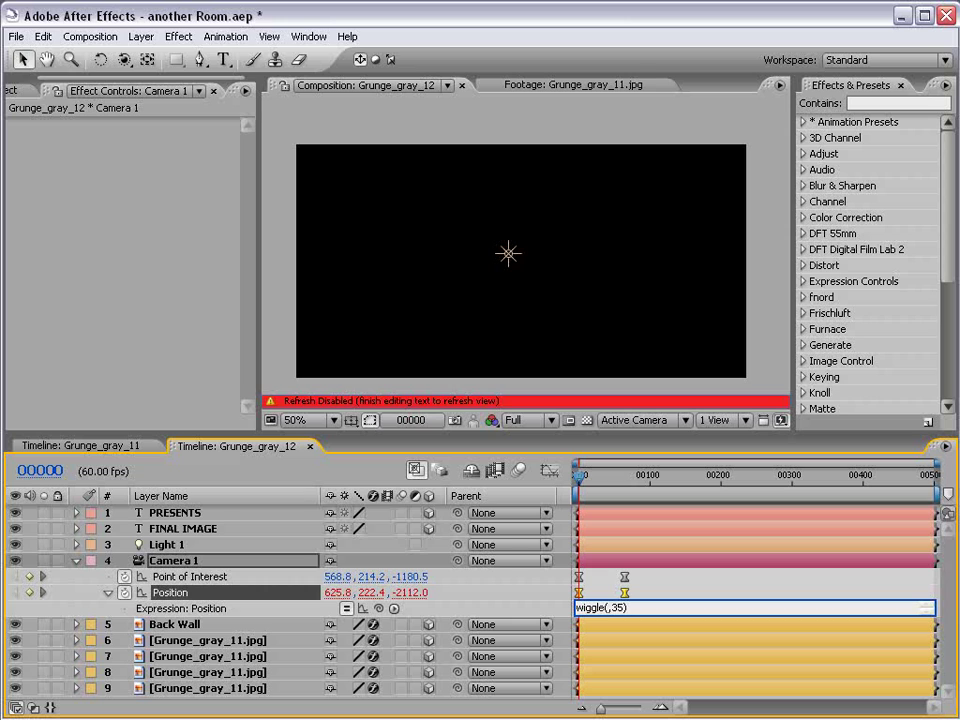
{"action": "type", "text": "5"}
{"action": "left_click", "coordinate": [677, 598]}
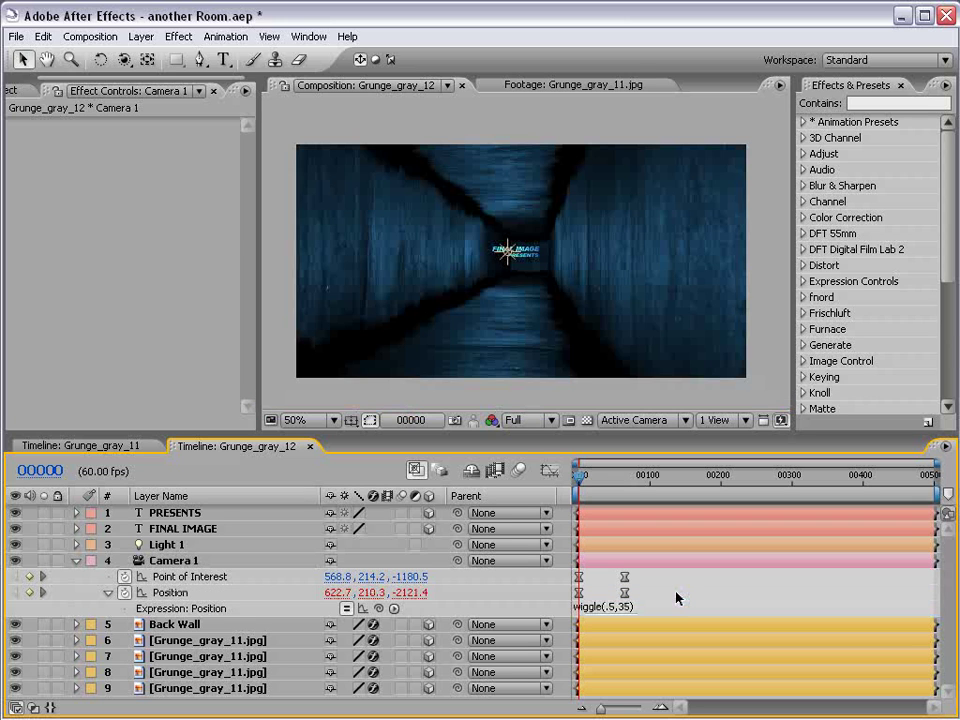
- Scrub through the camera drift, reduce the Position expression to wiggle(.5,25), and return to frame 0
{"action": "left_click_drag", "start_coordinate": [596, 487], "coordinate": [793, 484]}
{"action": "left_click", "coordinate": [632, 607]}
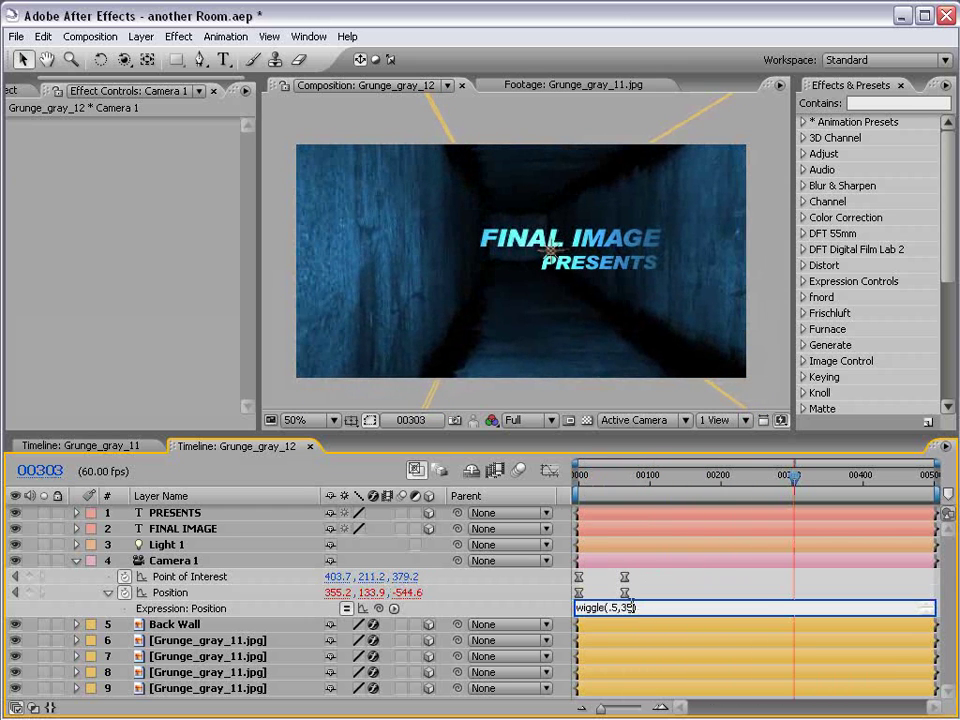
{"action": "key", "text": "KP_Enter"}
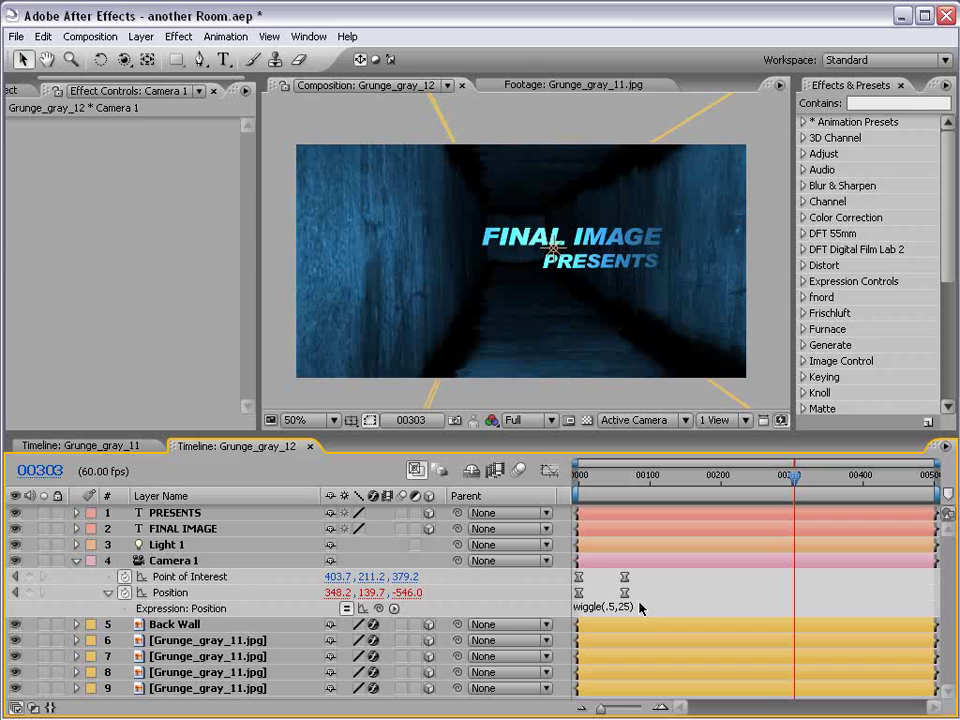
{"action": "key", "text": "Home"}
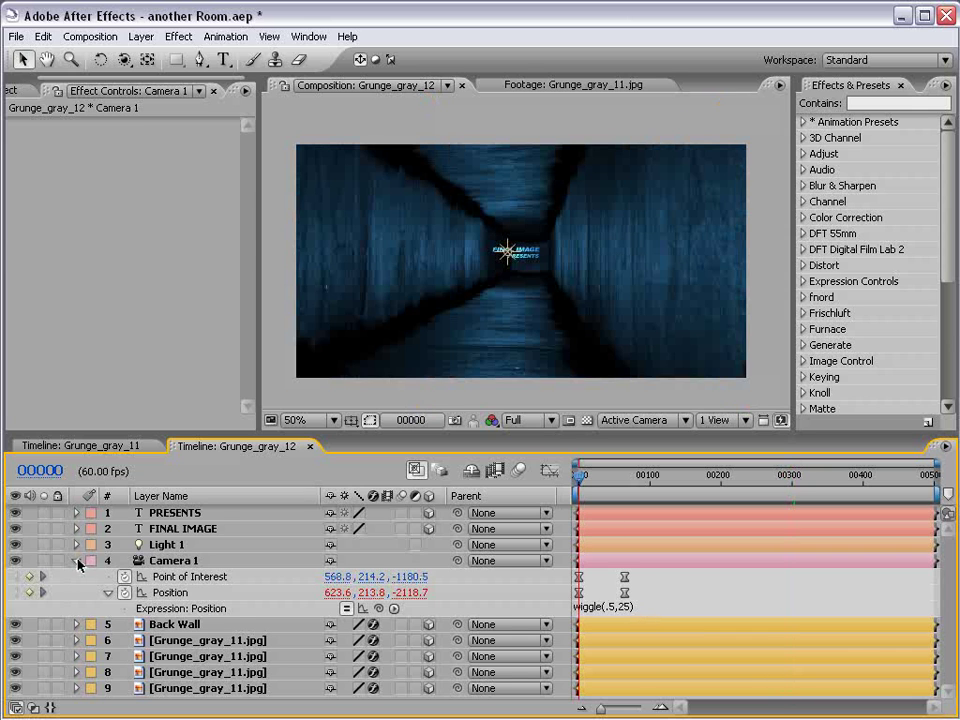
- Collapse Camera 1, enable motion blur for the text and wall layers and the composition, and check it at frame 20
{"action": "left_click", "coordinate": [77, 562]}
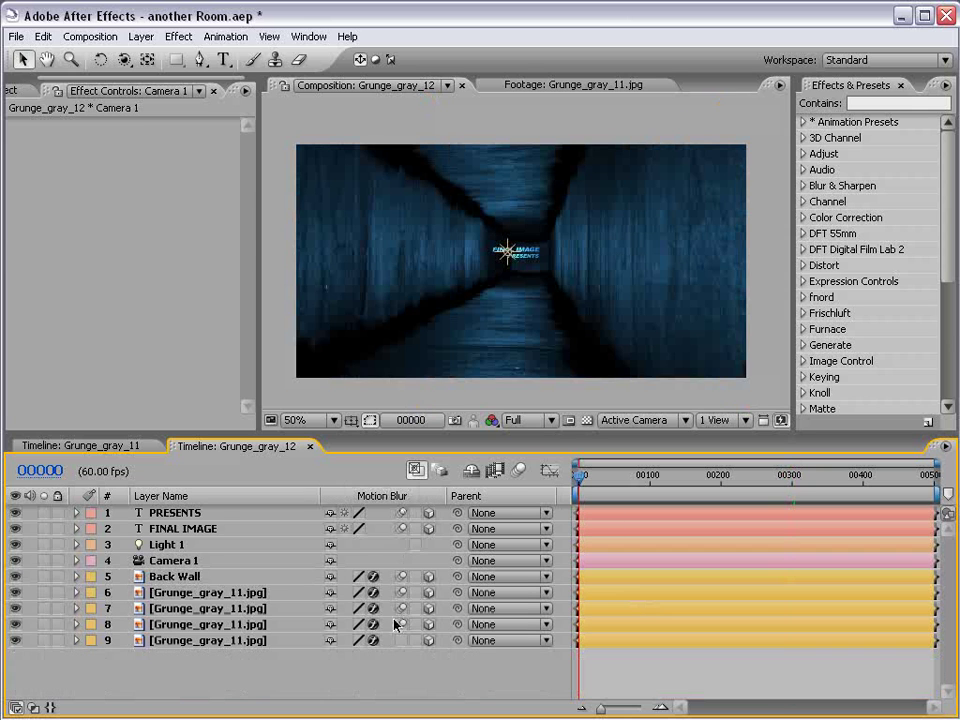
{"action": "left_click", "coordinate": [516, 470]}
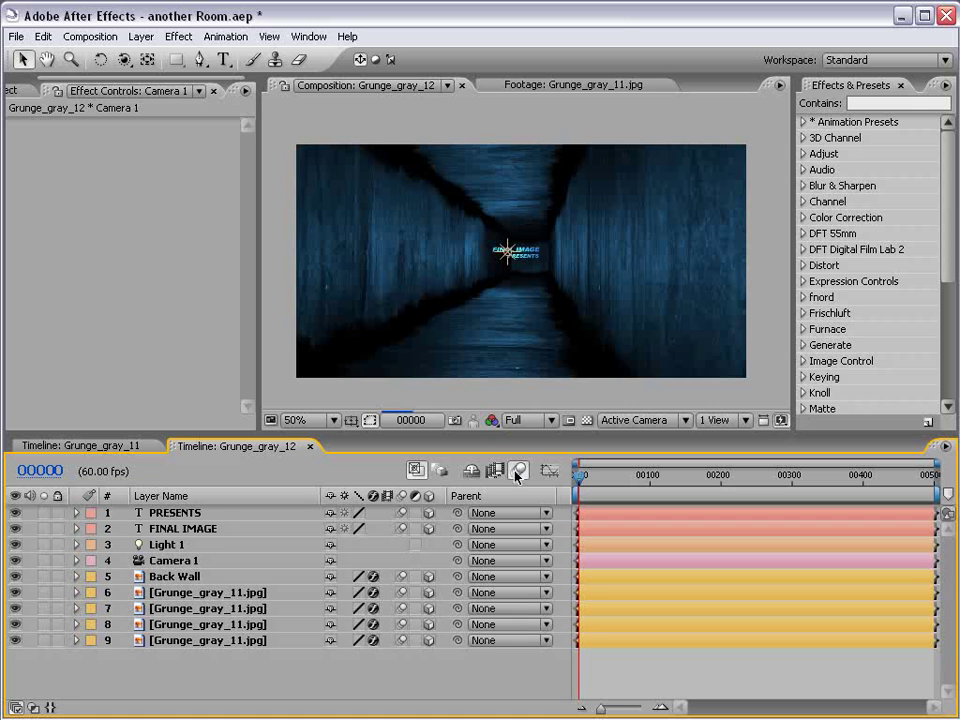
{"action": "left_click_drag", "start_coordinate": [585, 474], "coordinate": [601, 478]}
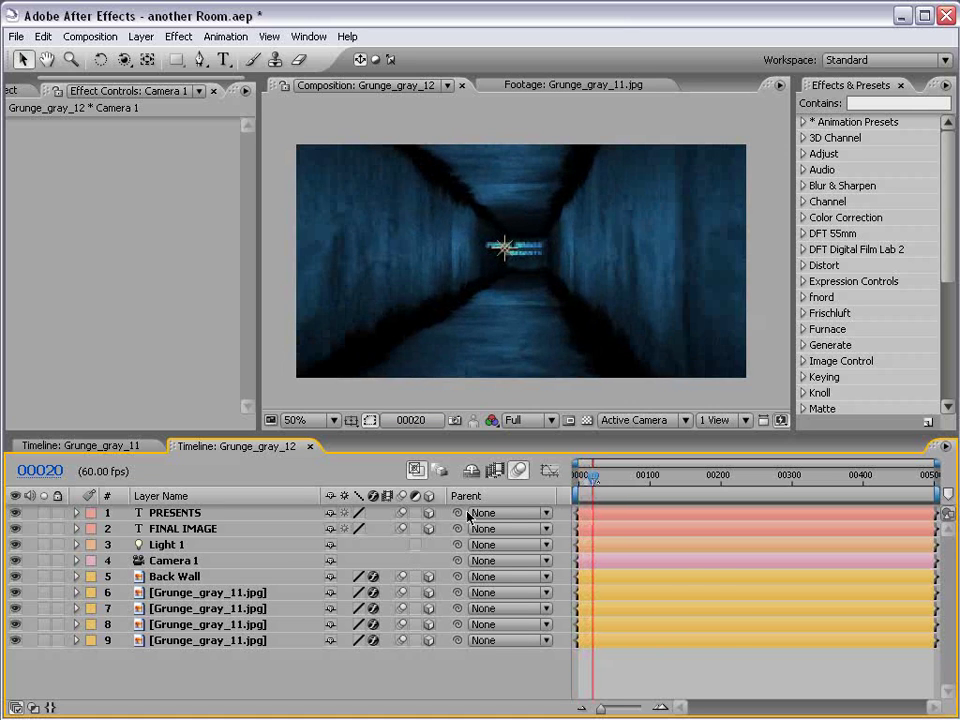
- Reveal Camera 1's keyframes and move the end Point of Interest and Position keyframes earlier to about frame 34
{"action": "left_click", "coordinate": [183, 563]}
{"action": "key", "text": "u"}
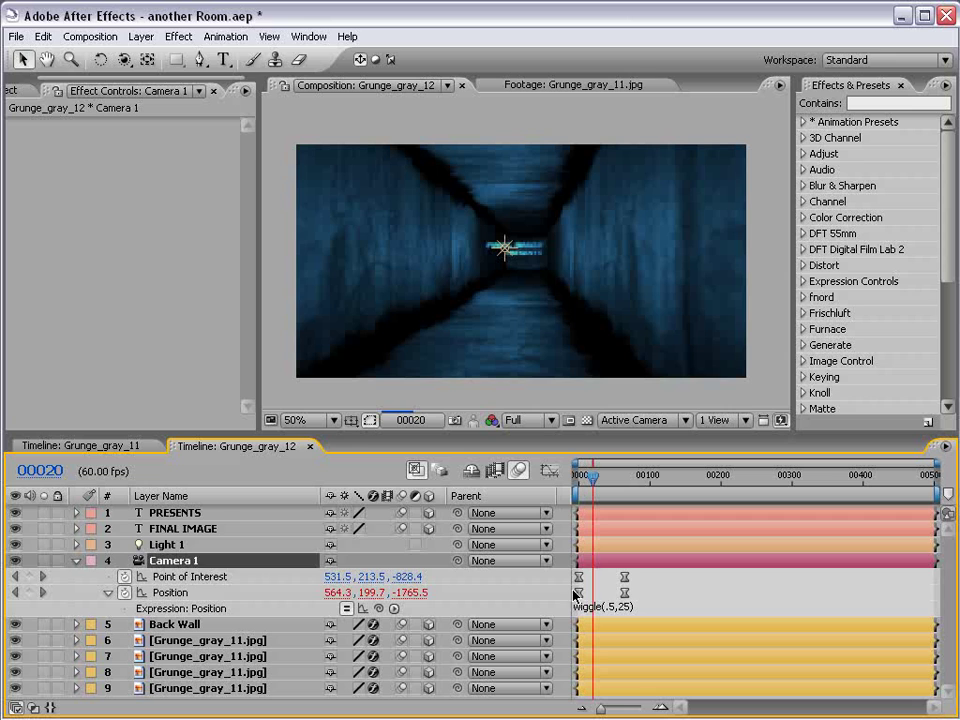
{"action": "left_click_drag", "start_coordinate": [621, 600], "coordinate": [603, 600]}
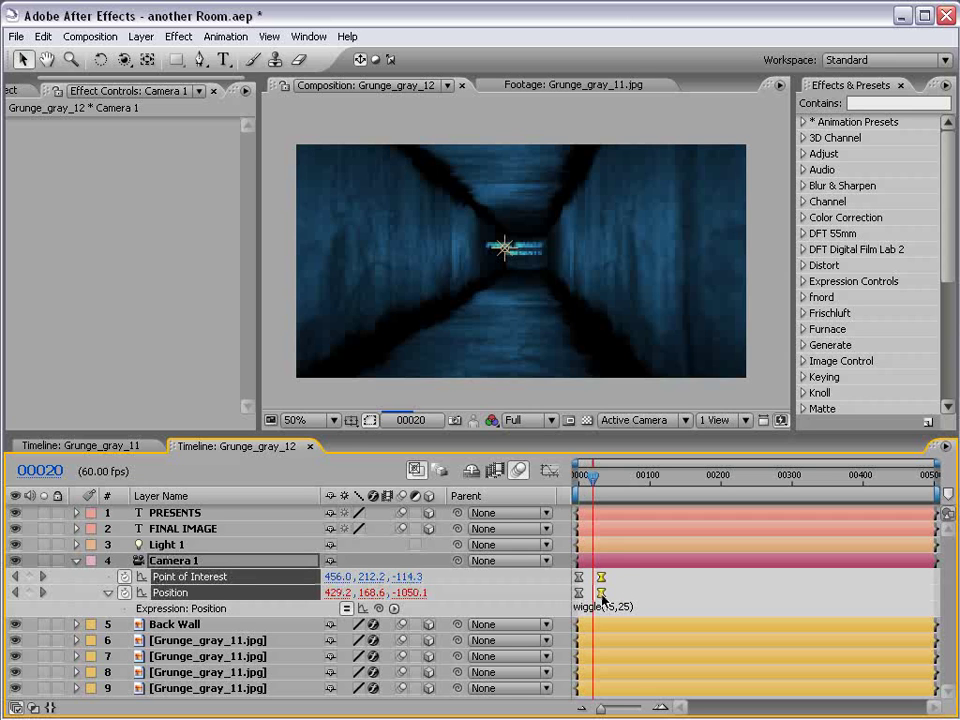
{"action": "left_click", "coordinate": [638, 587]}
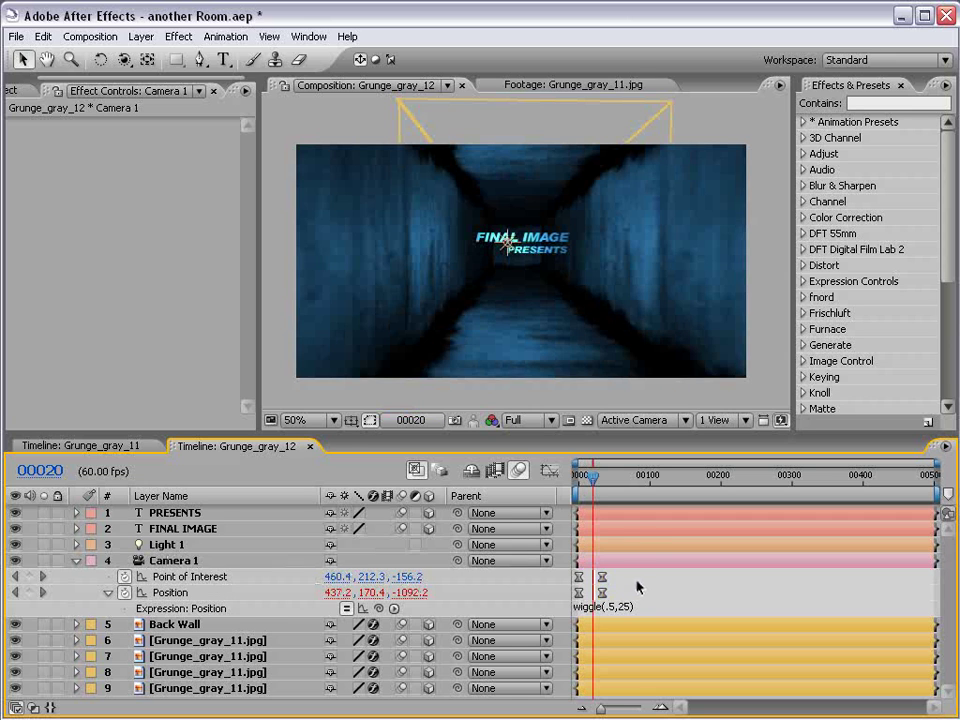
- Set the composition preview resolution to Half and check the enlarged view at frames 20 and 38
{"action": "key", "text": "grave"}
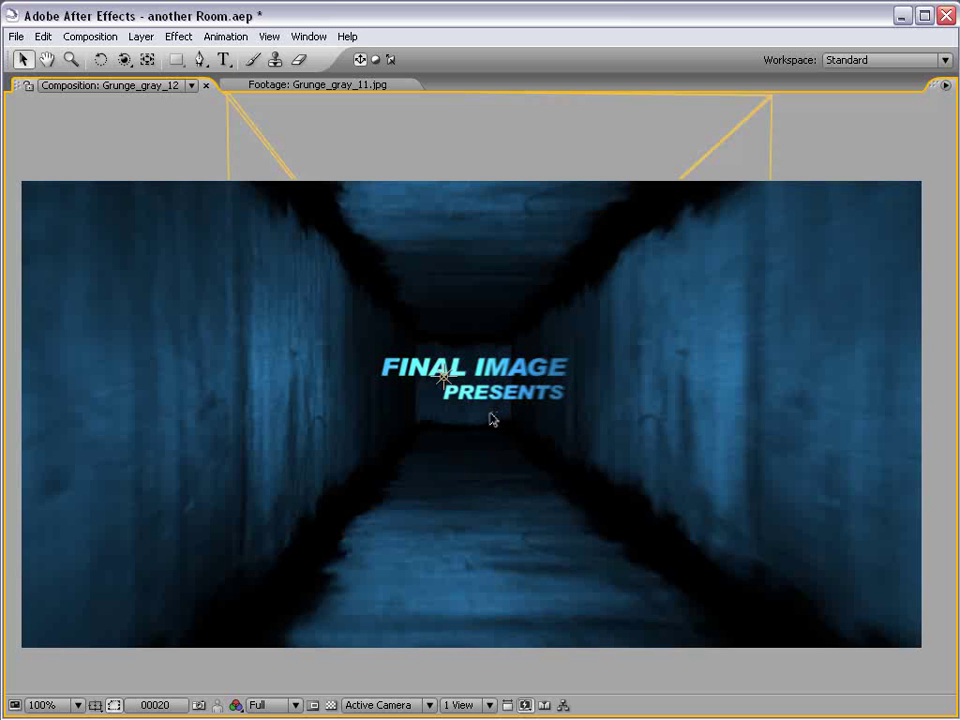
{"action": "key", "text": "grave"}
{"action": "key", "text": "ctrl+shift+j"}
{"action": "left_click_drag", "start_coordinate": [592, 480], "coordinate": [604, 481]}
{"action": "key", "text": "comma"}
{"action": "key", "text": "grave"}
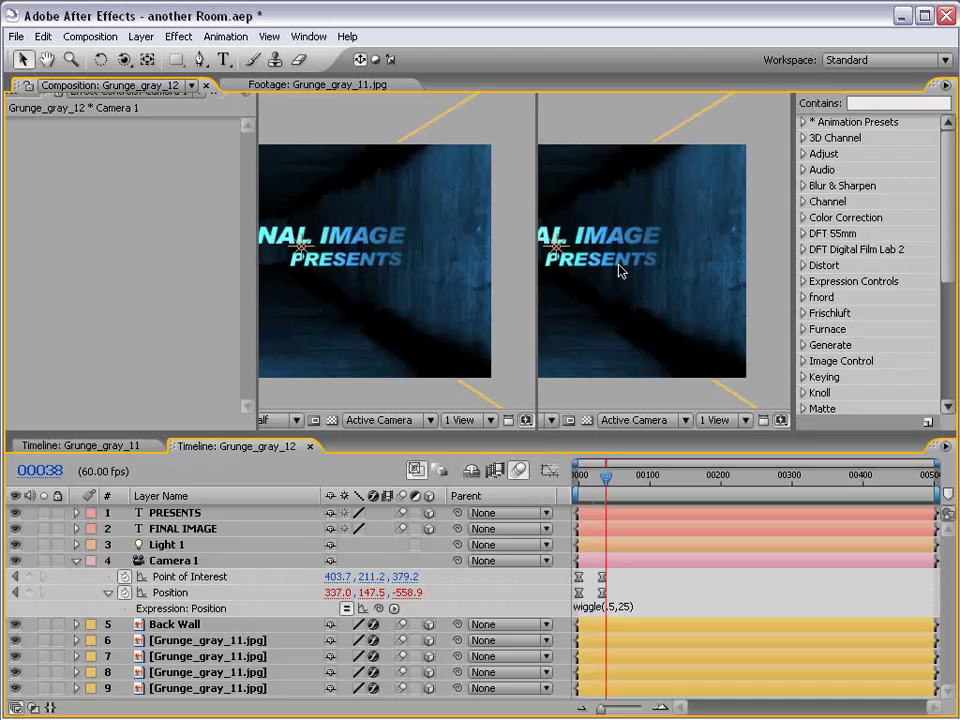
{"action": "key", "text": "grave"}
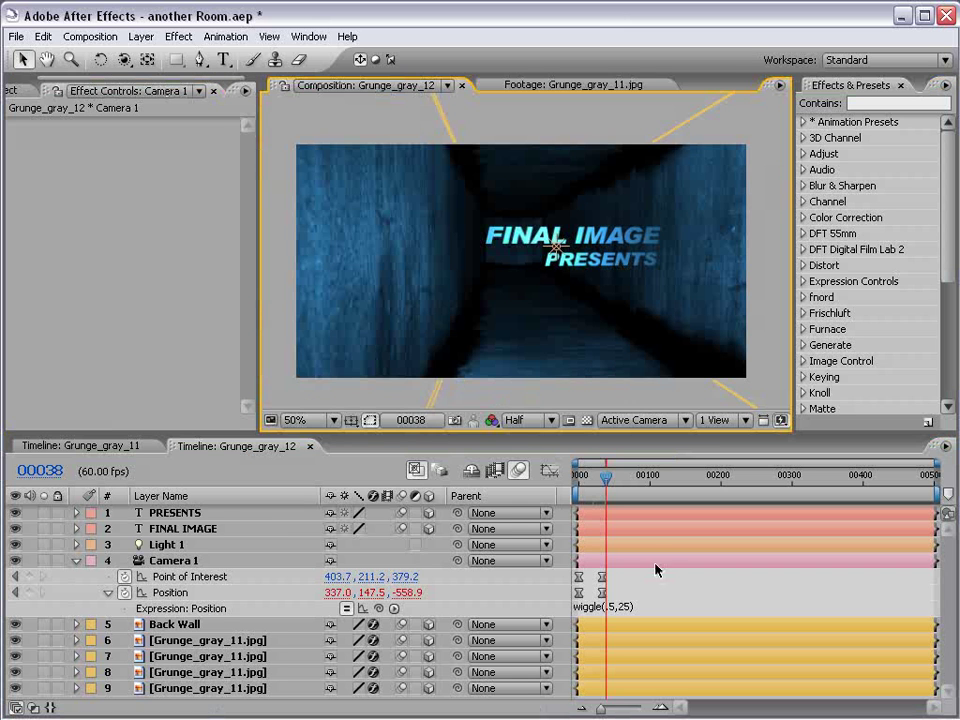
{"action": "left_click", "coordinate": [655, 580]}
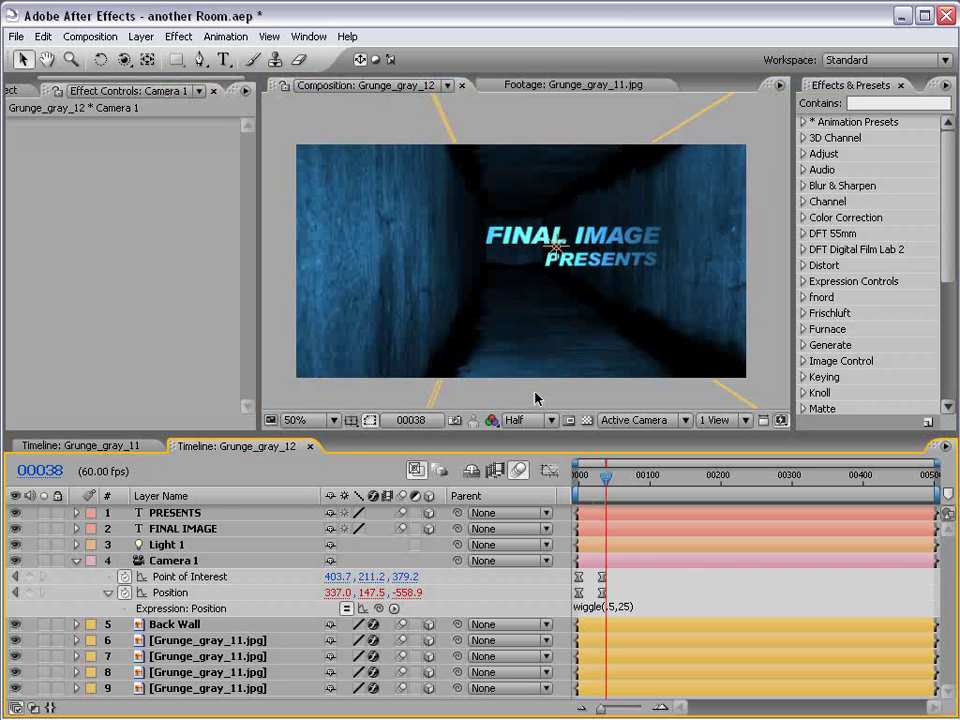
- Expand Camera 1's Camera Options and turn Depth of Field on
{"action": "left_click", "coordinate": [76, 561]}
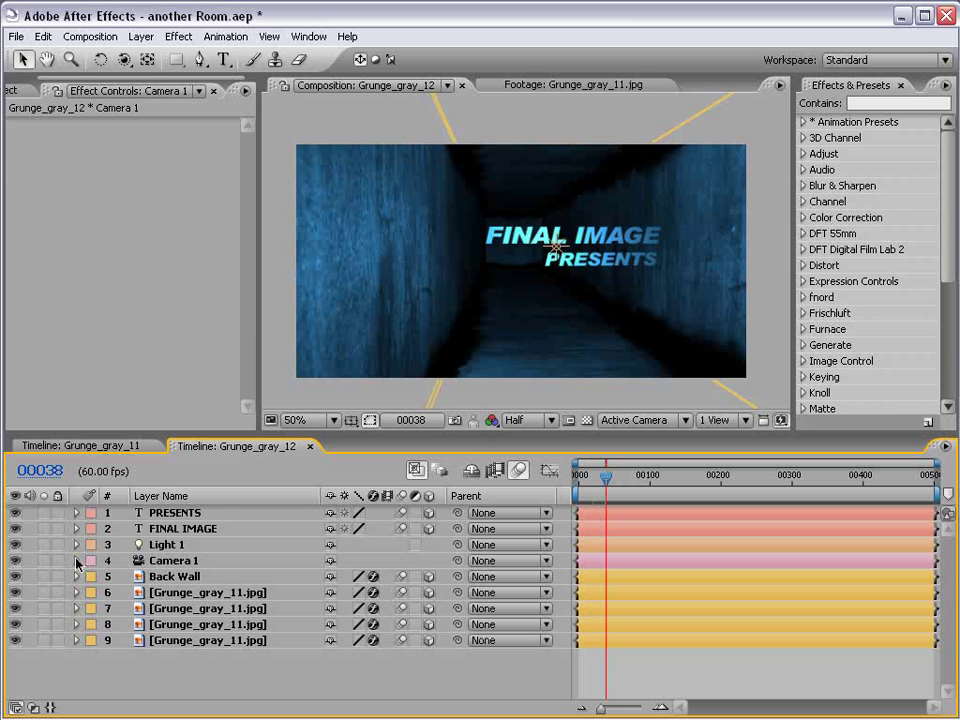
{"action": "left_click", "coordinate": [76, 561]}
{"action": "scroll", "coordinate": [207, 652], "scroll_direction": "down", "scroll_amount": 3}
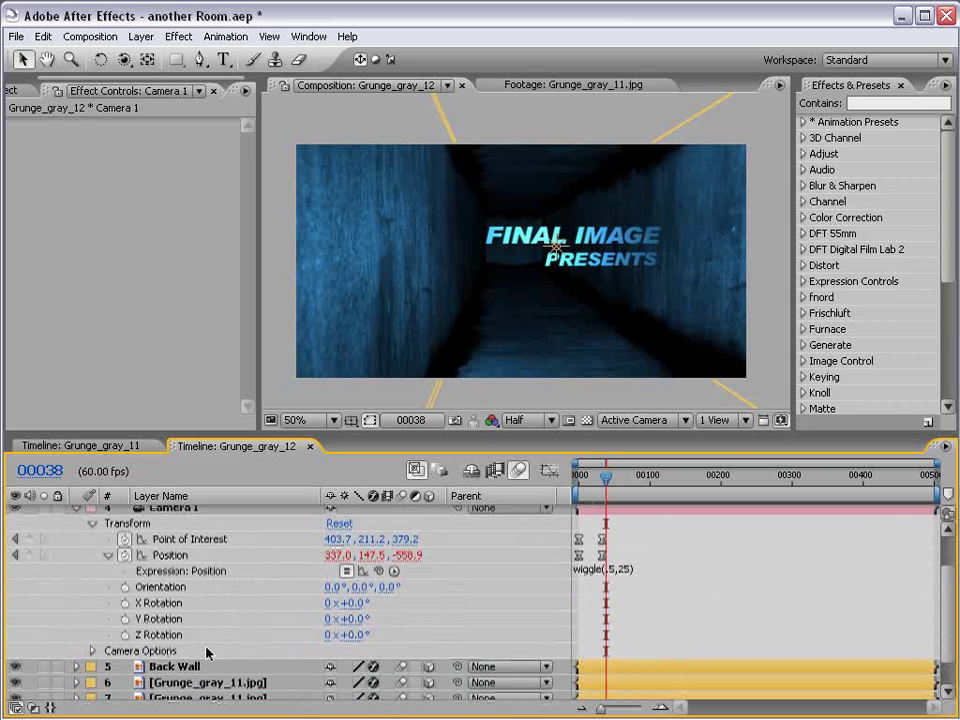
{"action": "left_click", "coordinate": [92, 652]}
{"action": "scroll", "coordinate": [945, 622], "scroll_direction": "down", "scroll_amount": 2}
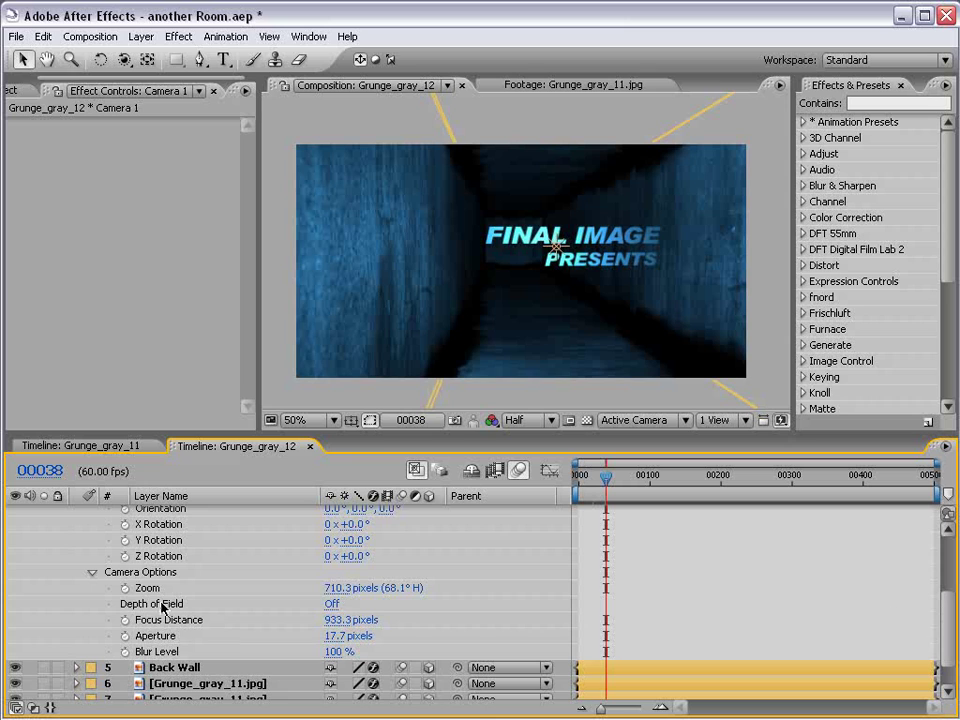
{"action": "left_click", "coordinate": [331, 604]}
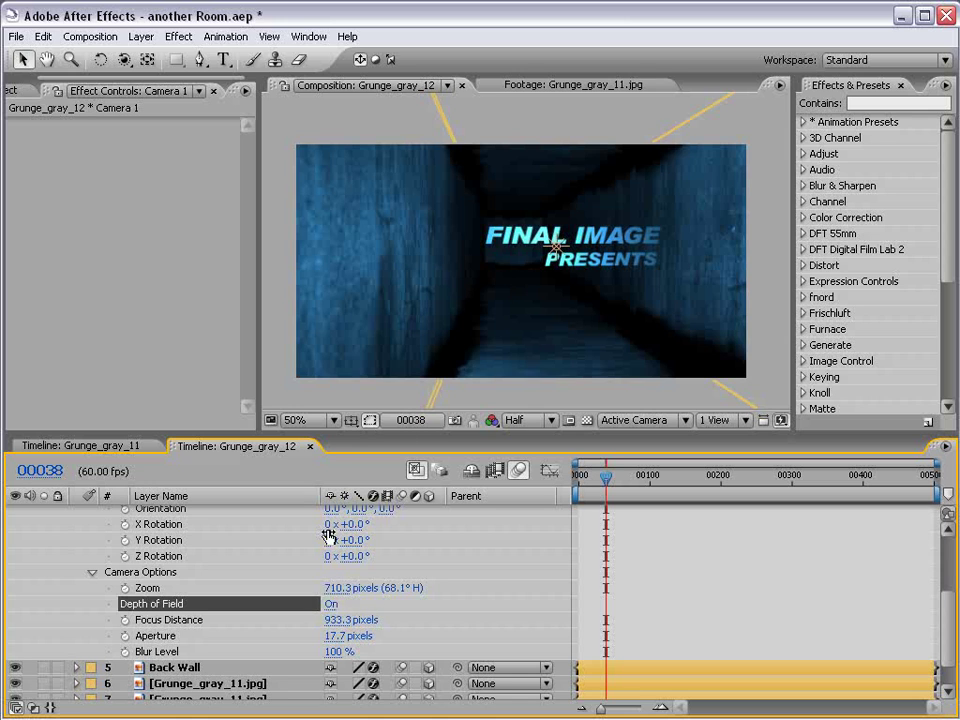
- Raise Camera 1's Aperture to 128.7 pixels and its Blur Level to 161 %, and inspect the blur in an enlarged view
{"action": "left_click_drag", "start_coordinate": [333, 640], "coordinate": [424, 625]}
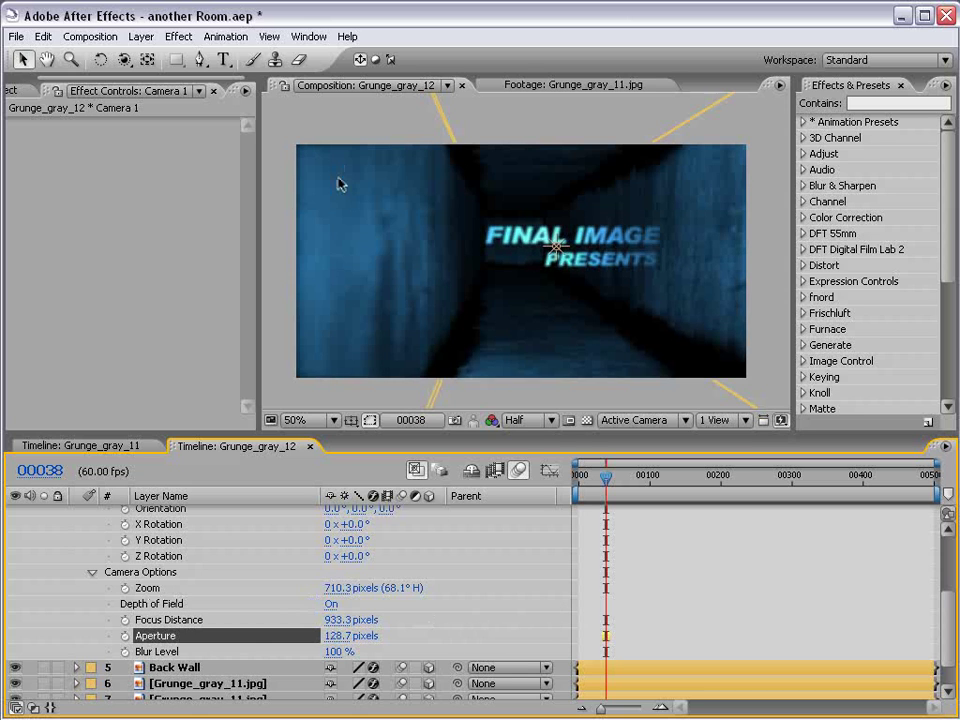
{"action": "left_click_drag", "start_coordinate": [338, 651], "coordinate": [390, 656]}
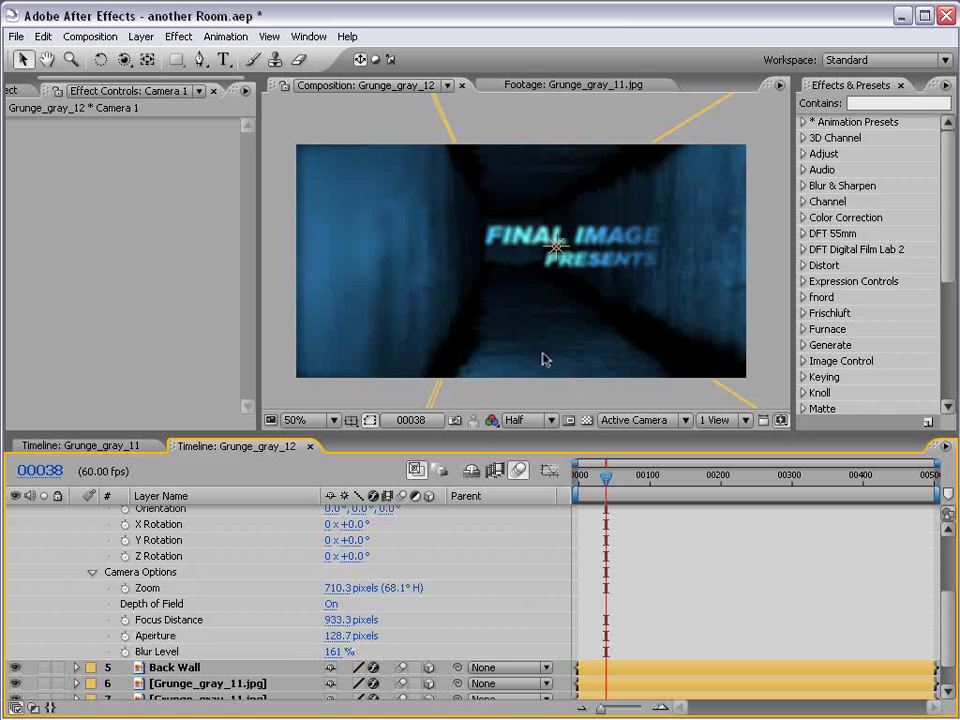
{"action": "key", "text": "grave"}
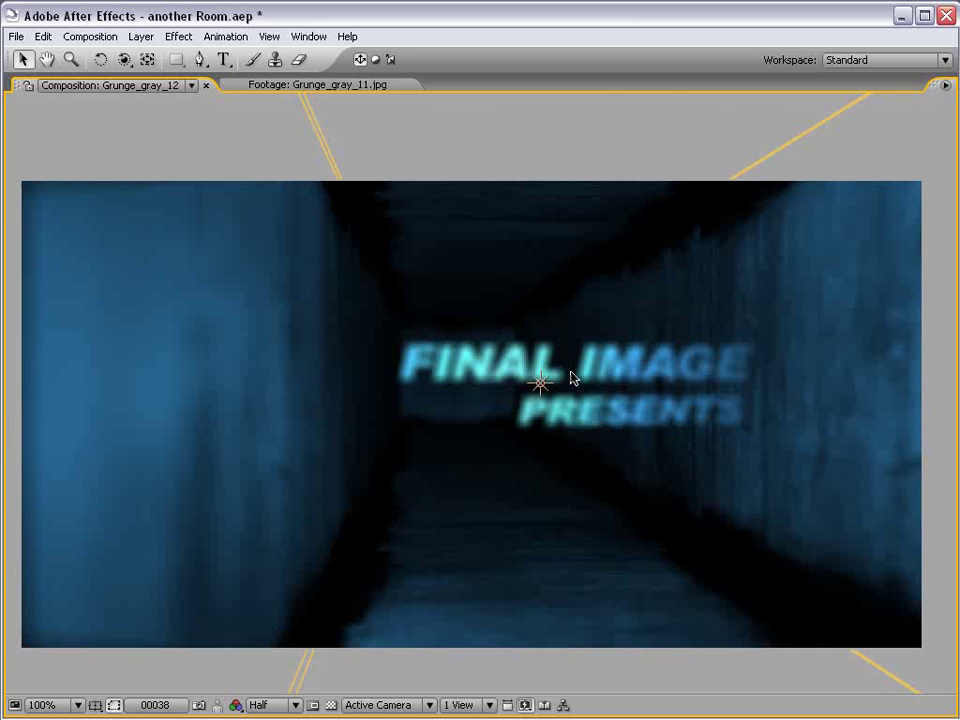
{"action": "key", "text": "grave"}
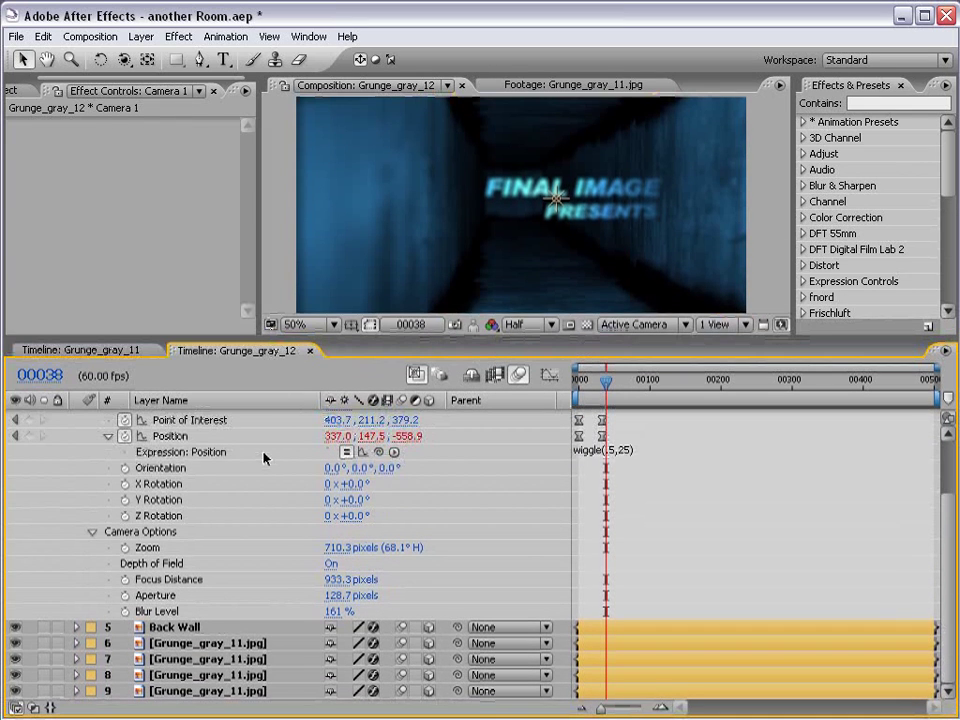
- Adjust Camera 1's Focus Distance to 570.3 pixels to bring the title into focus, and check the enlarged view
{"action": "scroll", "coordinate": [266, 456], "scroll_direction": "up", "scroll_amount": 1}
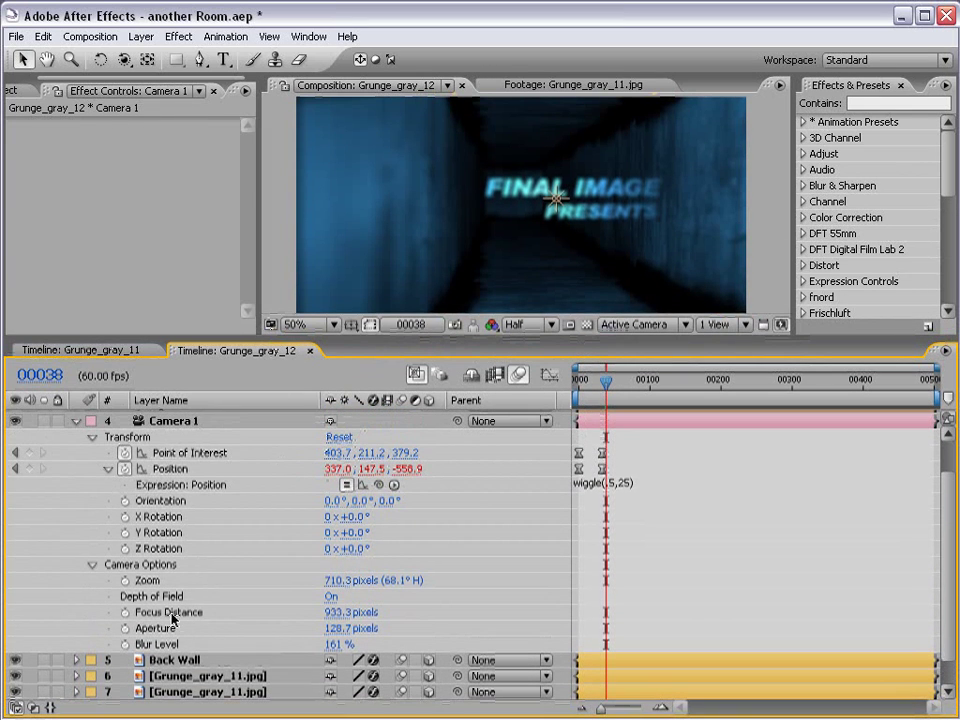
{"action": "mouse_move", "coordinate": [350, 612]}
{"action": "left_mouse_down"}
{"action": "mouse_move", "coordinate": [424, 601]}
{"action": "mouse_move", "coordinate": [24, 594]}
{"action": "left_mouse_up"}
{"action": "scroll", "coordinate": [572, 222], "scroll_direction": "up", "scroll_amount": 1}
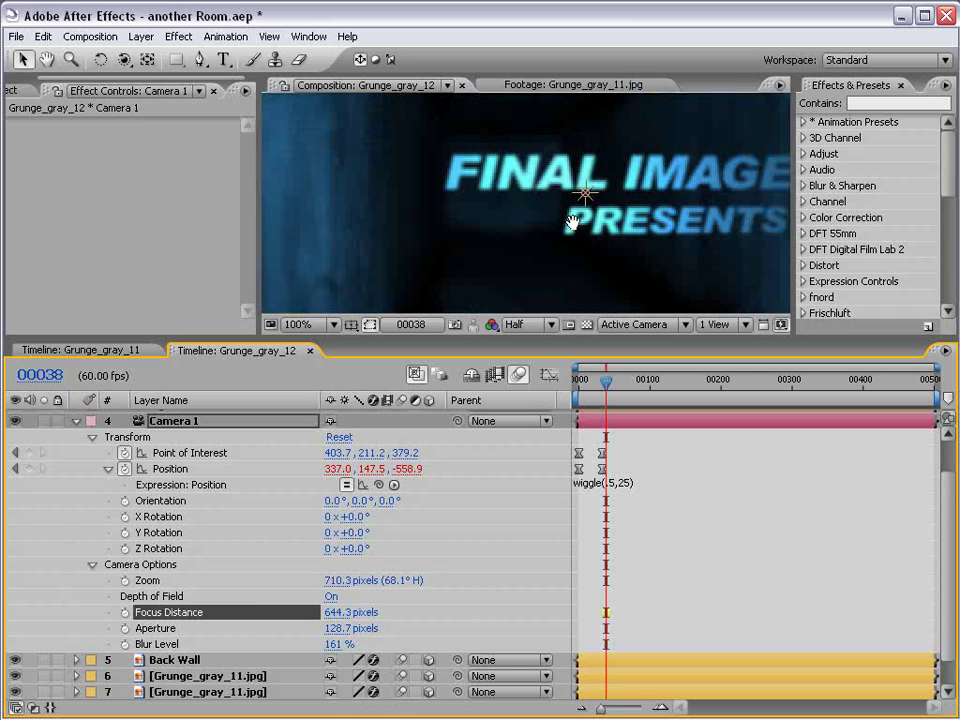
{"action": "key", "text": "comma"}
{"action": "left_click_drag", "start_coordinate": [343, 612], "coordinate": [483, 612]}
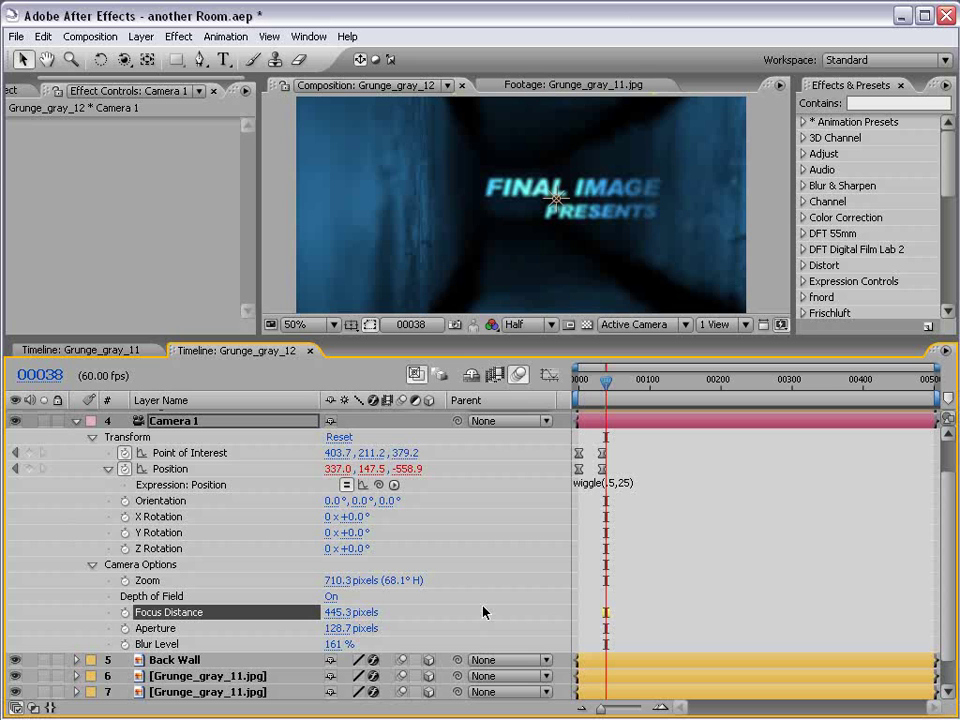
{"action": "left_click_drag", "start_coordinate": [332, 612], "coordinate": [416, 606]}
{"action": "key", "text": "grave"}
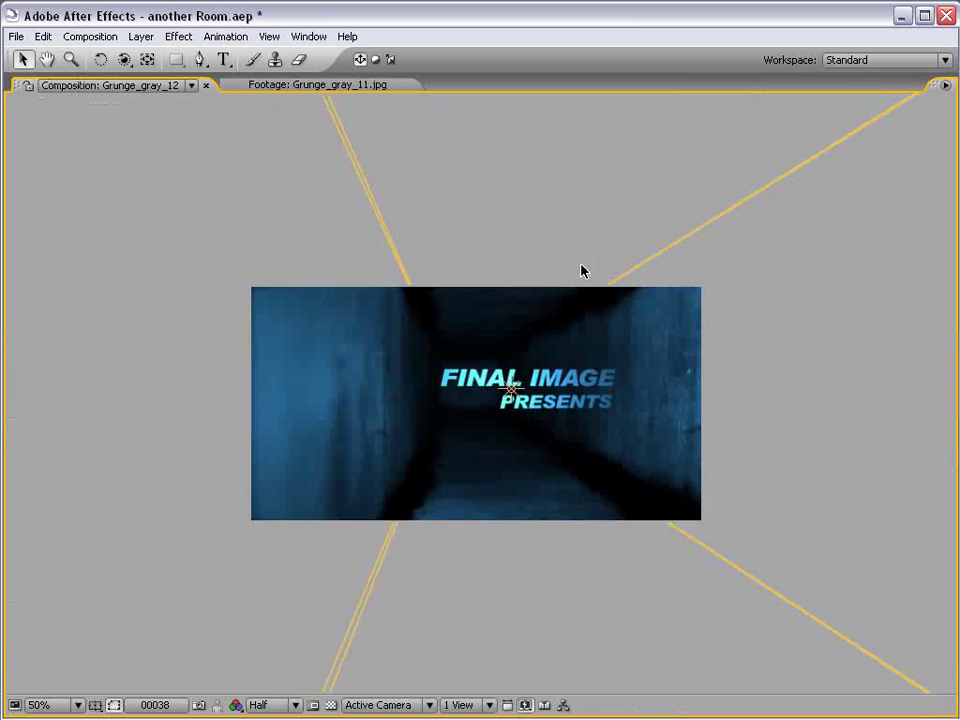
{"action": "key", "text": "period"}
{"action": "key", "text": "comma"}
{"action": "key", "text": "grave"}
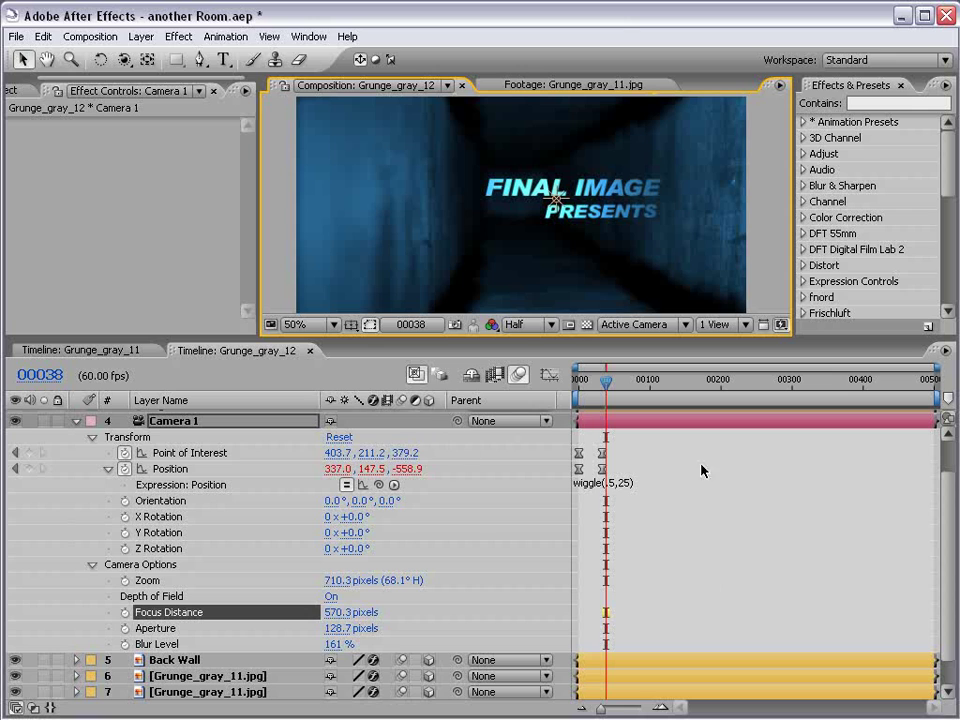
- Reveal the FINAL IMAGE layer's Position property and add an expression to Camera 1's Focus Distance
{"action": "scroll", "coordinate": [467, 467], "scroll_direction": "up", "scroll_amount": 2}
{"action": "left_click", "coordinate": [188, 434]}
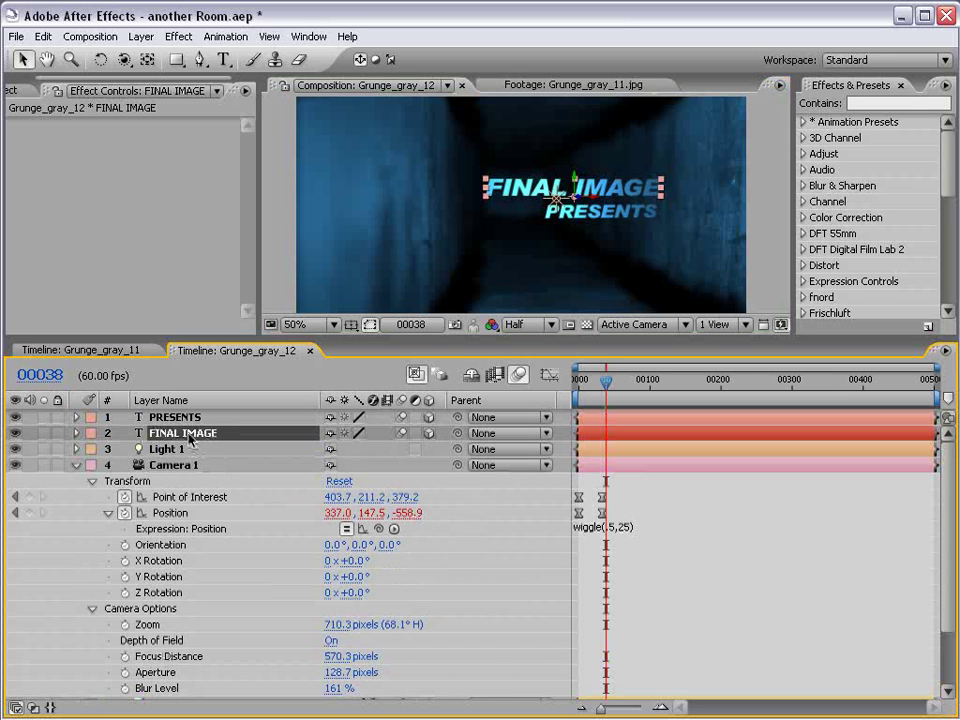
{"action": "key", "text": "p"}
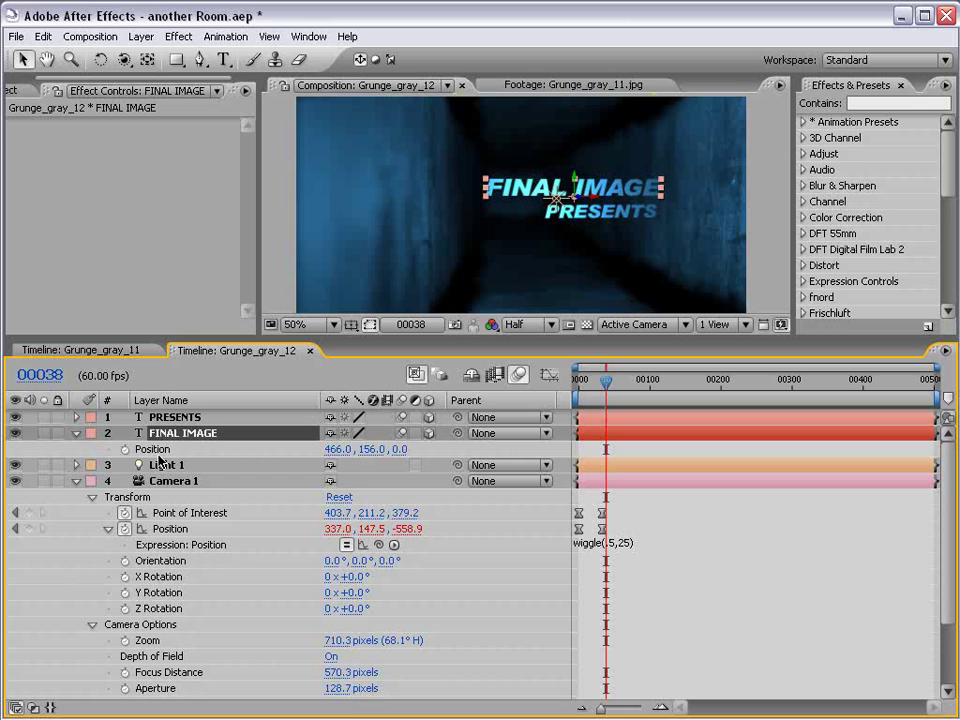
{"action": "scroll", "coordinate": [366, 583], "scroll_direction": "down", "scroll_amount": 1}
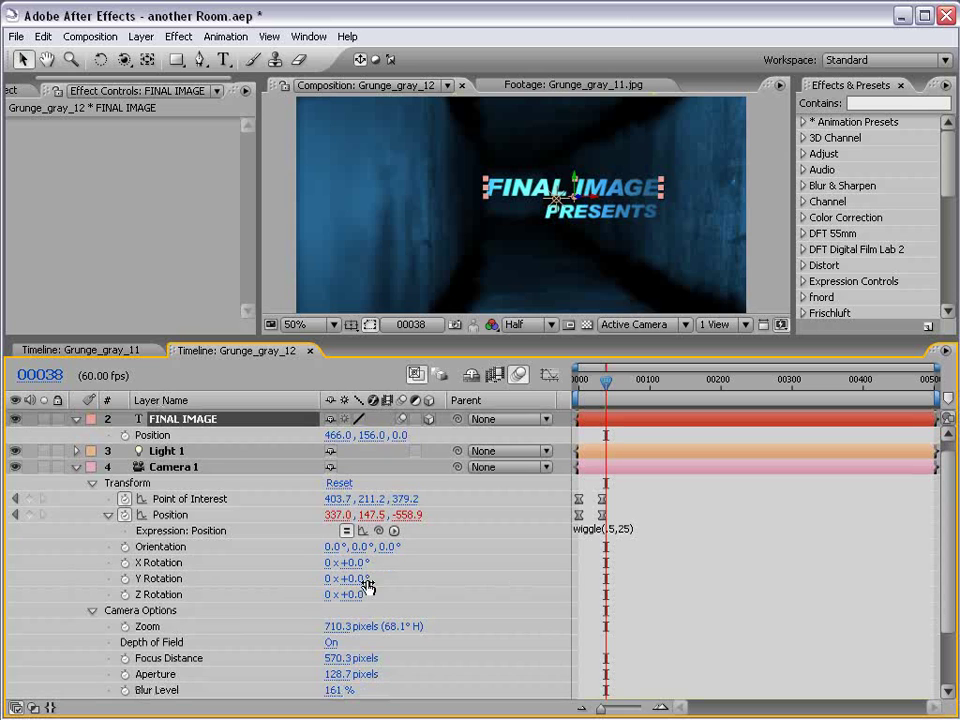
{"action": "left_click", "coordinate": [125, 659], "text": "alt"}
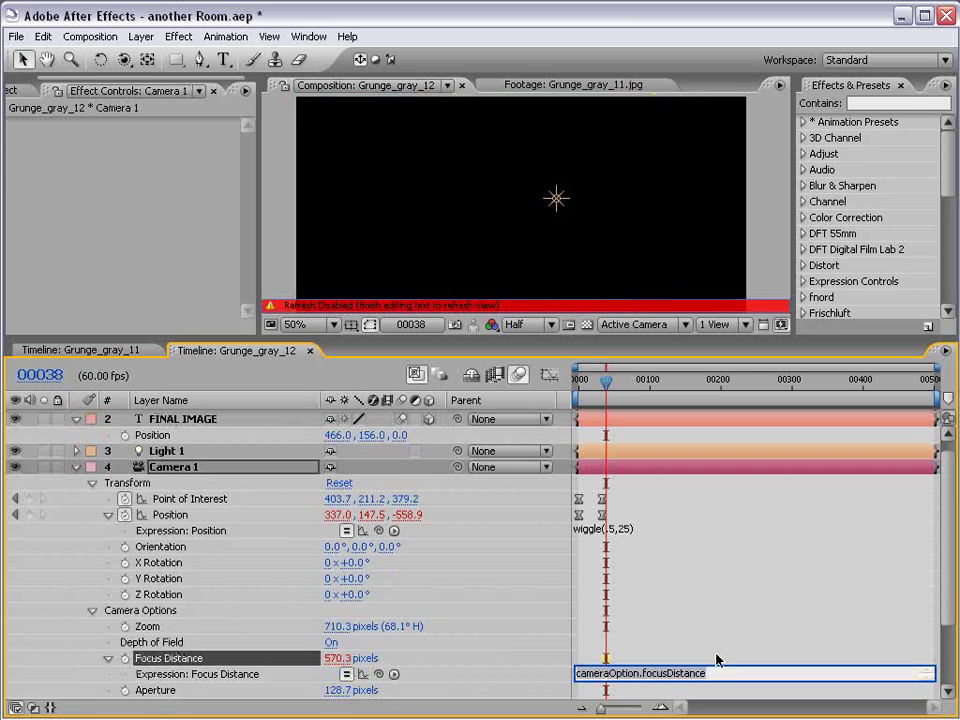
- Set the Focus Distance expression to length(thisComp.layer("FINAL IMAGE").transform.position,transform.position)
{"action": "left_click_drag", "start_coordinate": [711, 674], "coordinate": [624, 674]}
{"action": "left_click_drag", "start_coordinate": [718, 674], "coordinate": [566, 678]}
{"action": "key", "text": "BackSpace"}
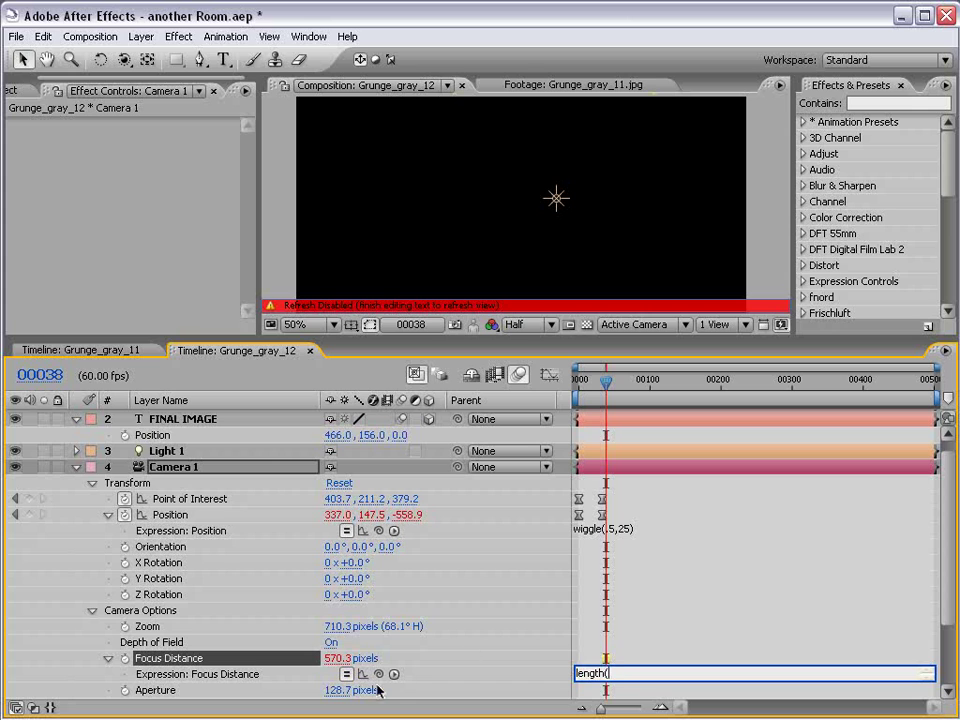
{"action": "left_click_drag", "start_coordinate": [379, 675], "coordinate": [172, 443]}
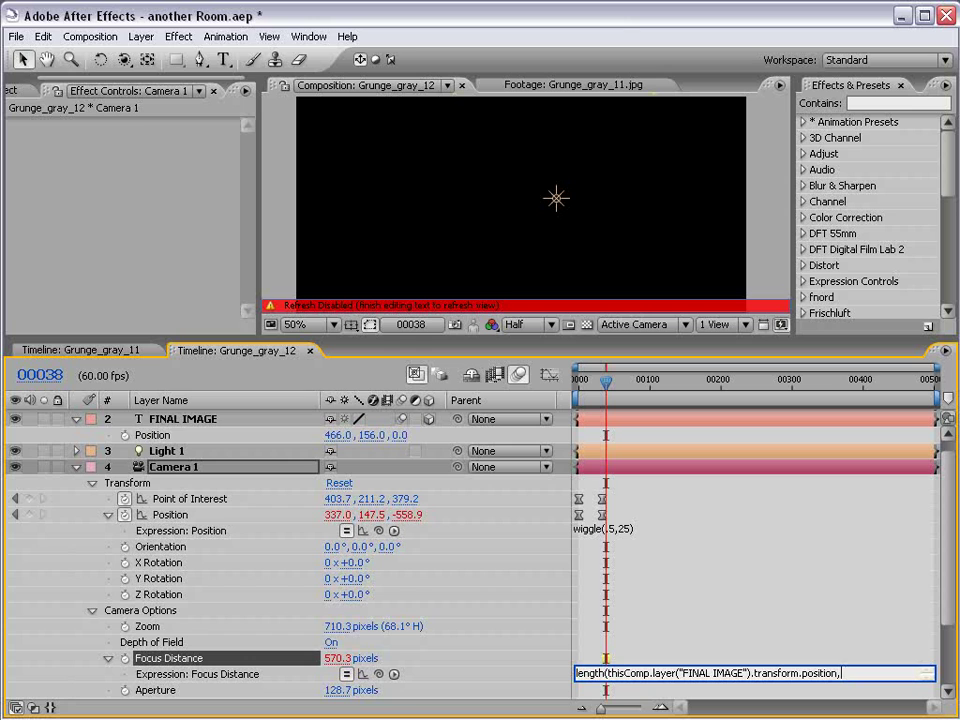
{"action": "left_click_drag", "start_coordinate": [379, 674], "coordinate": [168, 523]}
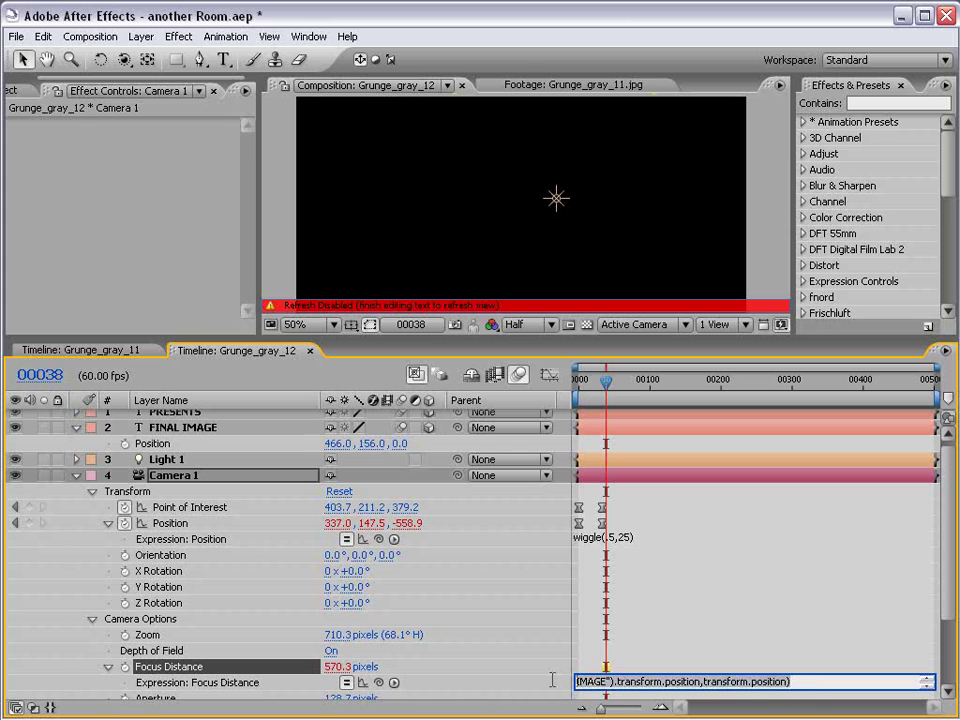
{"action": "left_click", "coordinate": [753, 670]}
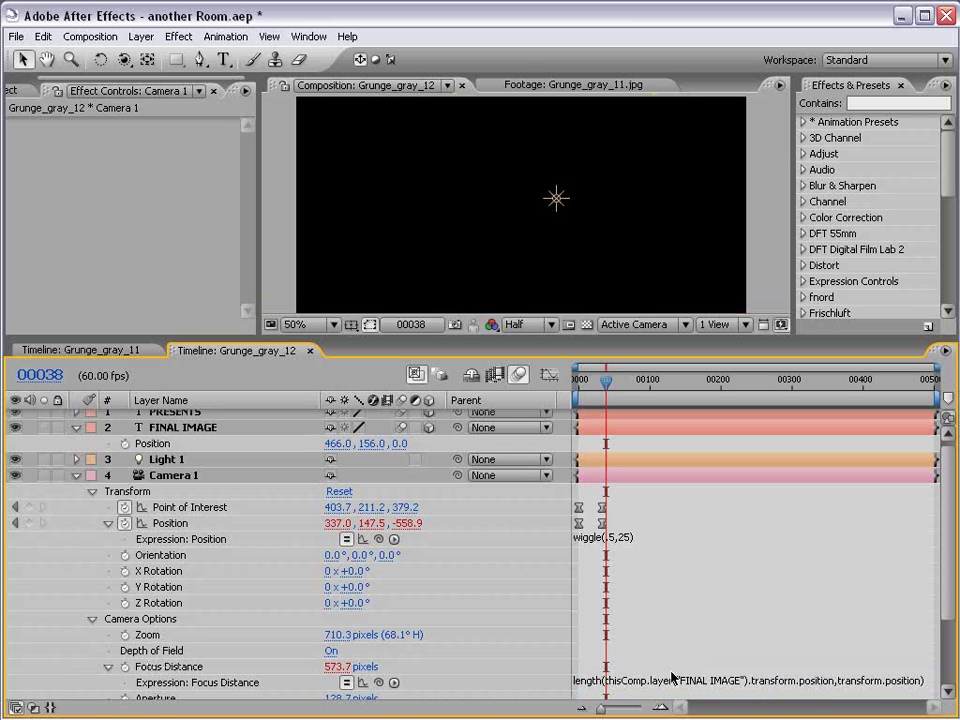
{"action": "left_click", "coordinate": [592, 681]}
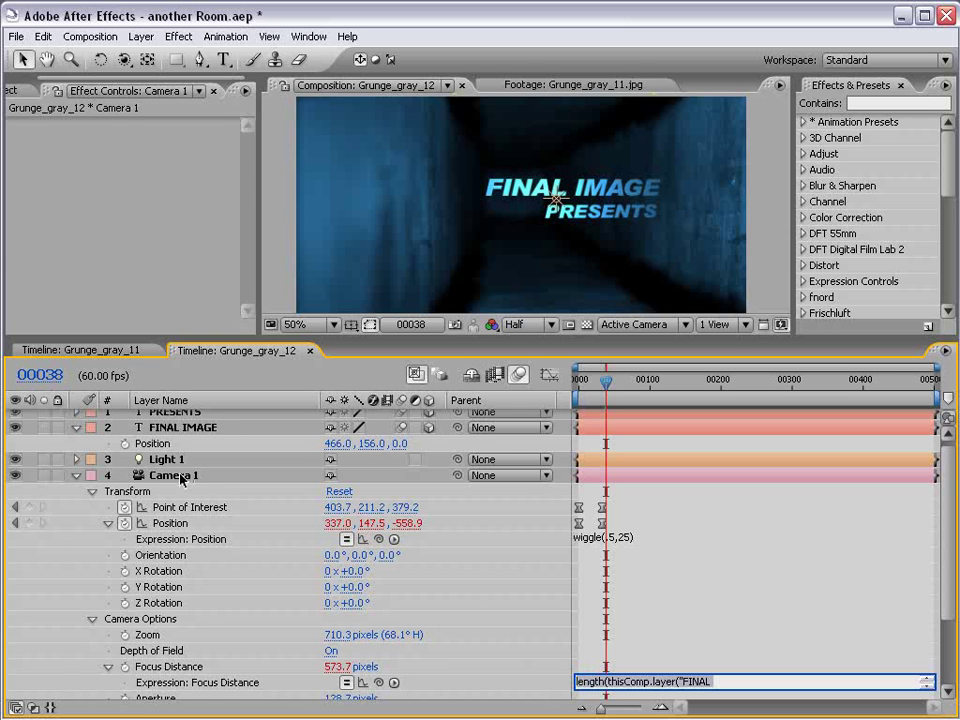
{"action": "left_click", "coordinate": [477, 608]}
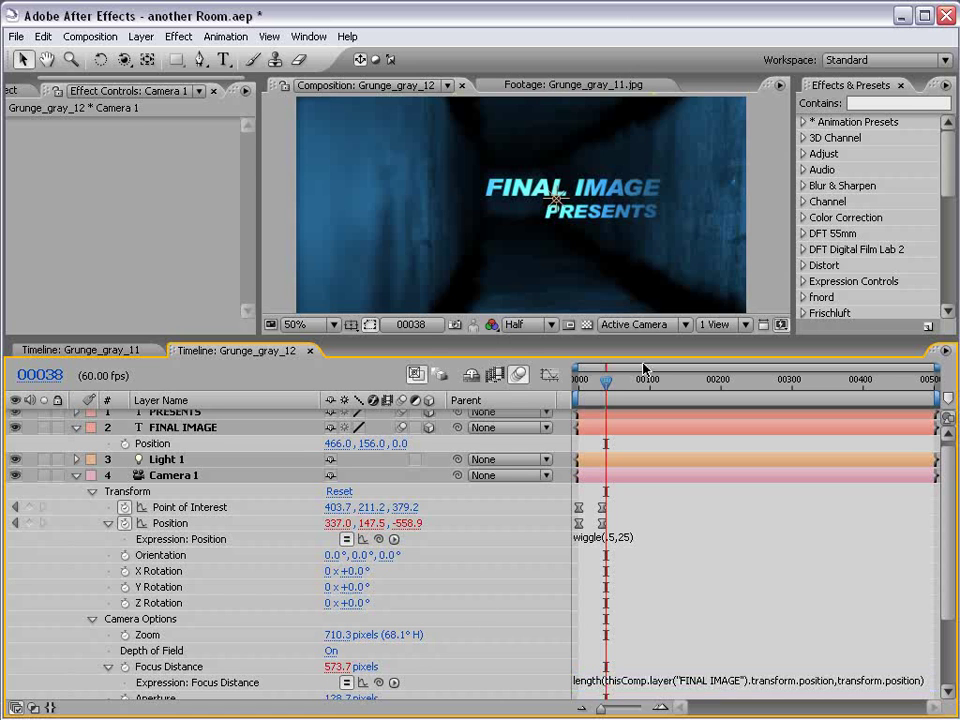
- Check the title's focus and the linked Focus Distance value at frames 18 and 0
{"action": "left_click", "coordinate": [605, 386]}
{"action": "left_click_drag", "start_coordinate": [605, 386], "coordinate": [591, 386]}
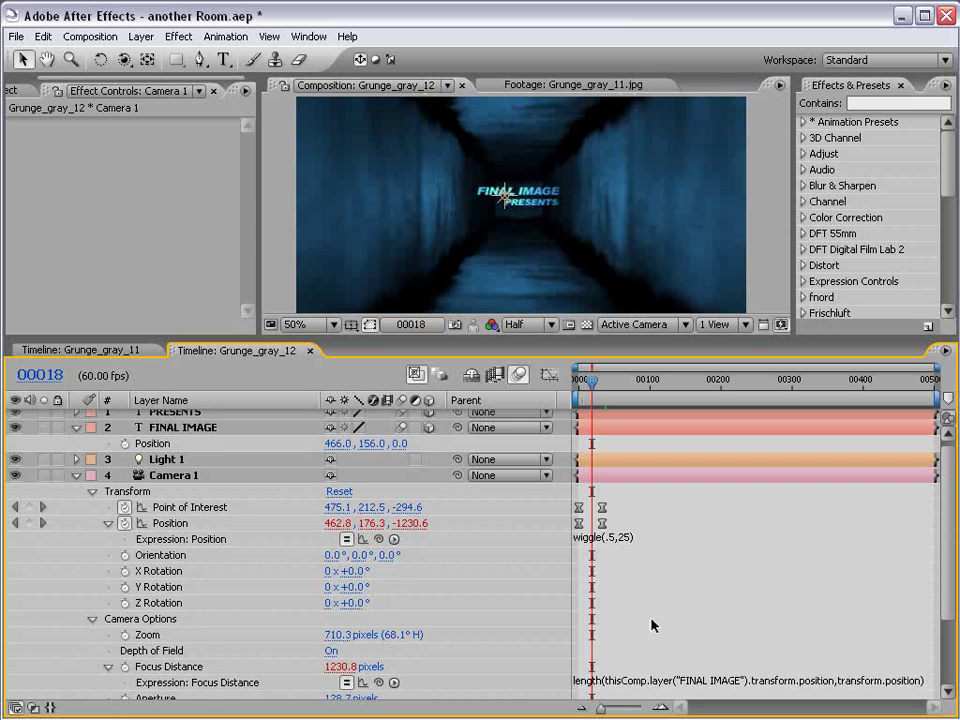
{"action": "left_click_drag", "start_coordinate": [591, 385], "coordinate": [573, 384]}
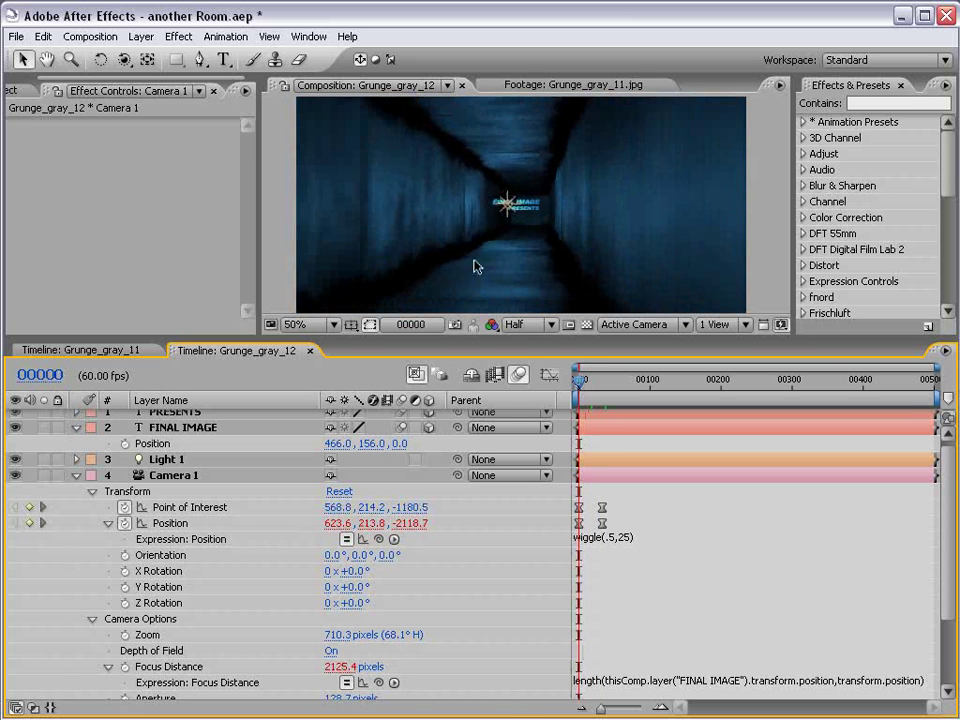
- Set the composition preview resolution to Full and check the title's sharpness in an enlarged view at frame 0
{"action": "key", "text": "grave"}
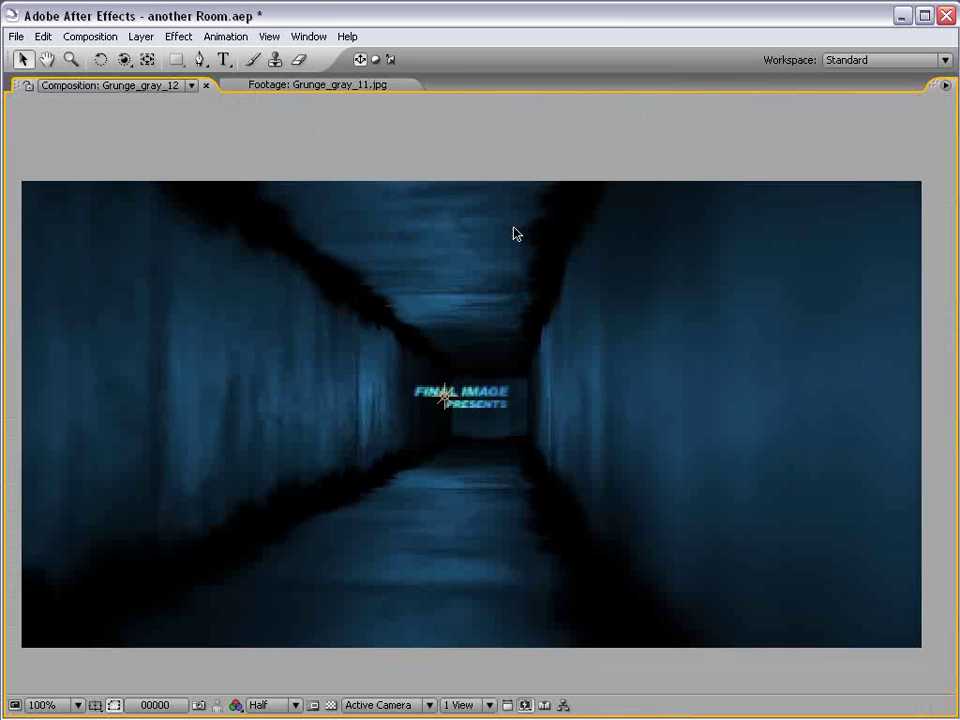
{"action": "left_click", "coordinate": [280, 705]}
{"action": "left_click", "coordinate": [280, 718]}
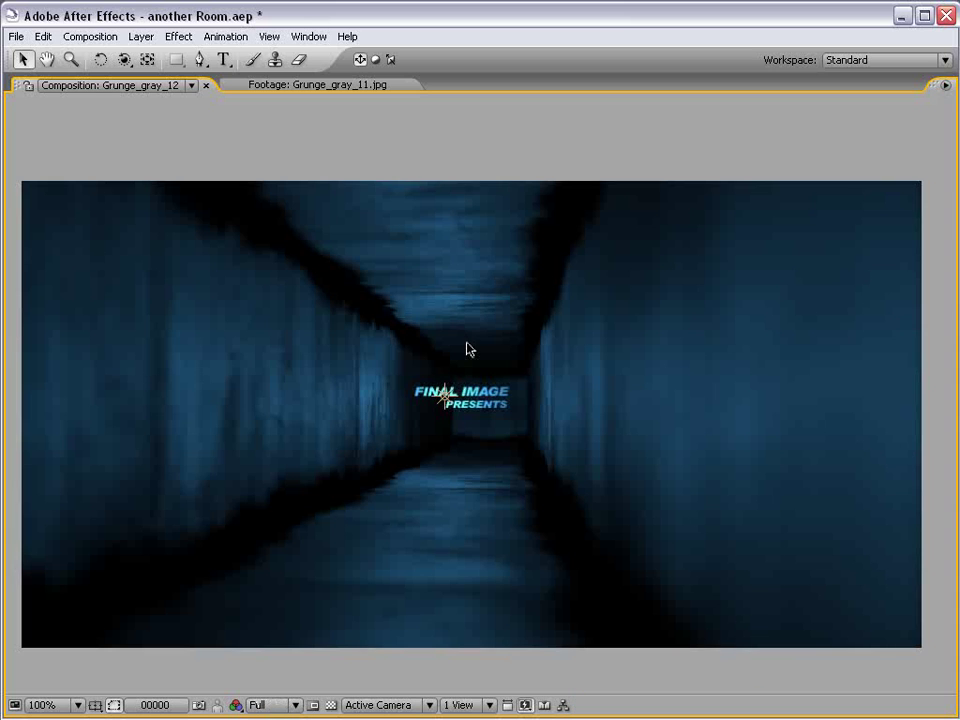
{"action": "key", "text": "grave"}
{"action": "key", "text": "comma"}
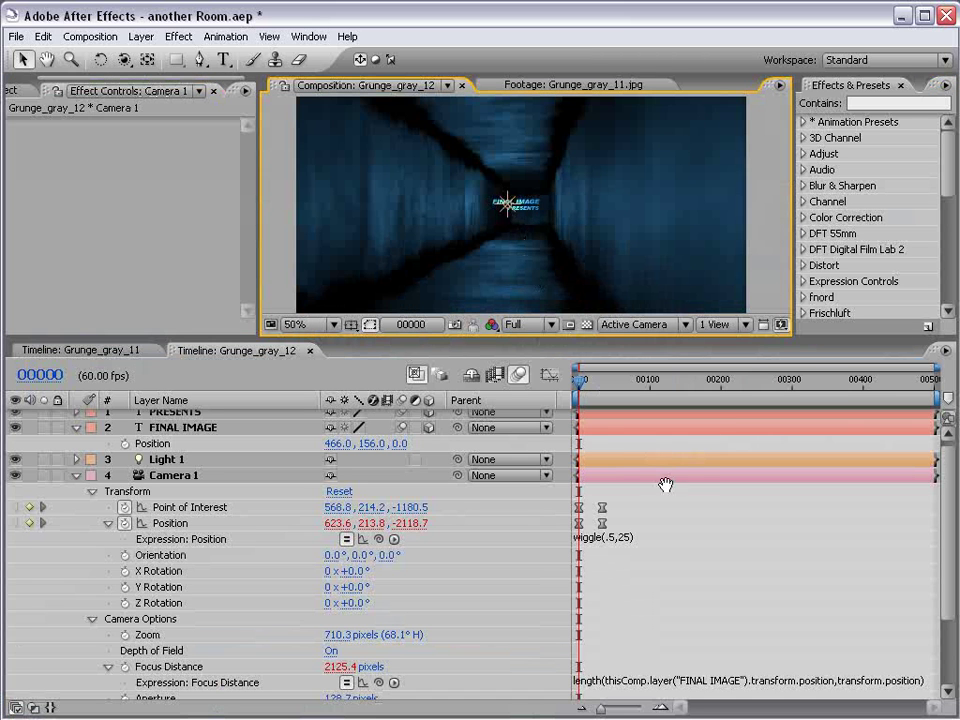
- Play a full-resolution RAM preview of the camera move in the enlarged composition view
{"action": "key", "text": "grave"}
{"action": "key", "text": "period"}
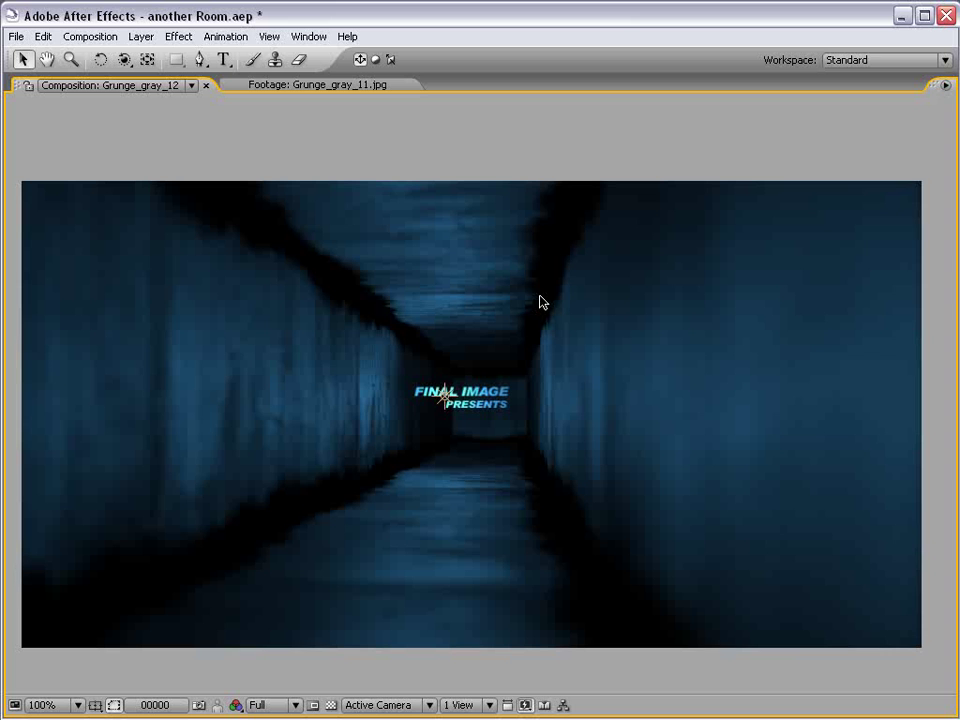
{"action": "key", "text": "KP_0"}
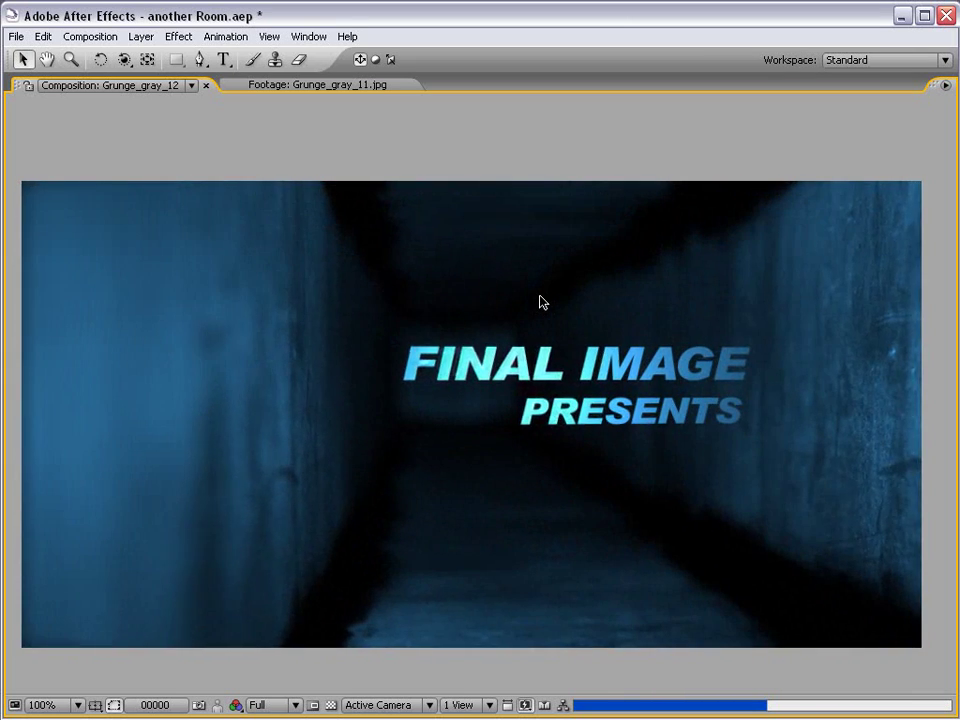
{"action": "key", "text": "grave"}
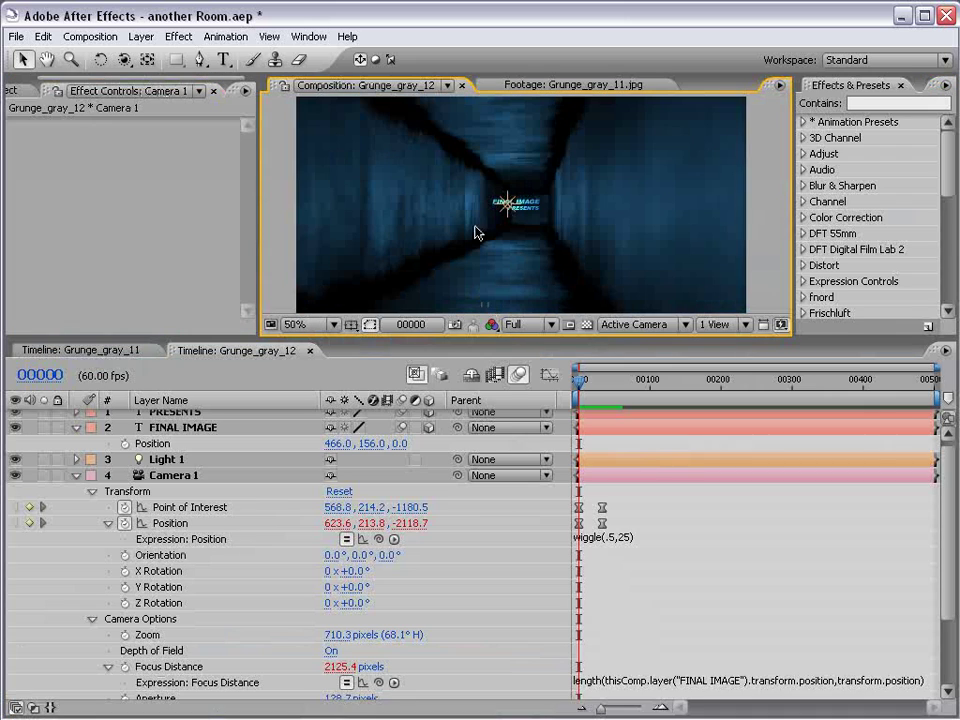
- Edit the frequency and amplitude values in Camera 1's Position wiggle expression
{"action": "left_click", "coordinate": [628, 537]}
{"action": "left_click_drag", "start_coordinate": [633, 538], "coordinate": [621, 538]}
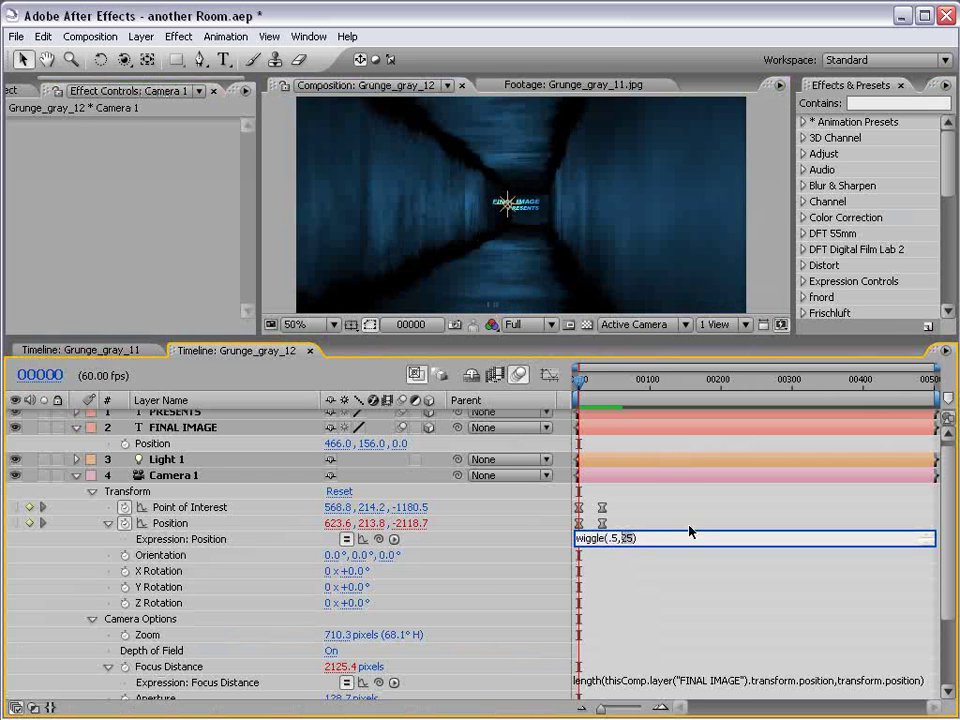
{"action": "key", "text": "BackSpace"}
{"action": "type", "text": "3"}
{"action": "key", "text": "Left"}
{"action": "key", "text": "BackSpace"}
{"action": "type", "text": "75"}
{"action": "double_click", "coordinate": [617, 542]}
{"action": "double_click", "coordinate": [633, 538]}
{"action": "left_click", "coordinate": [641, 527]}
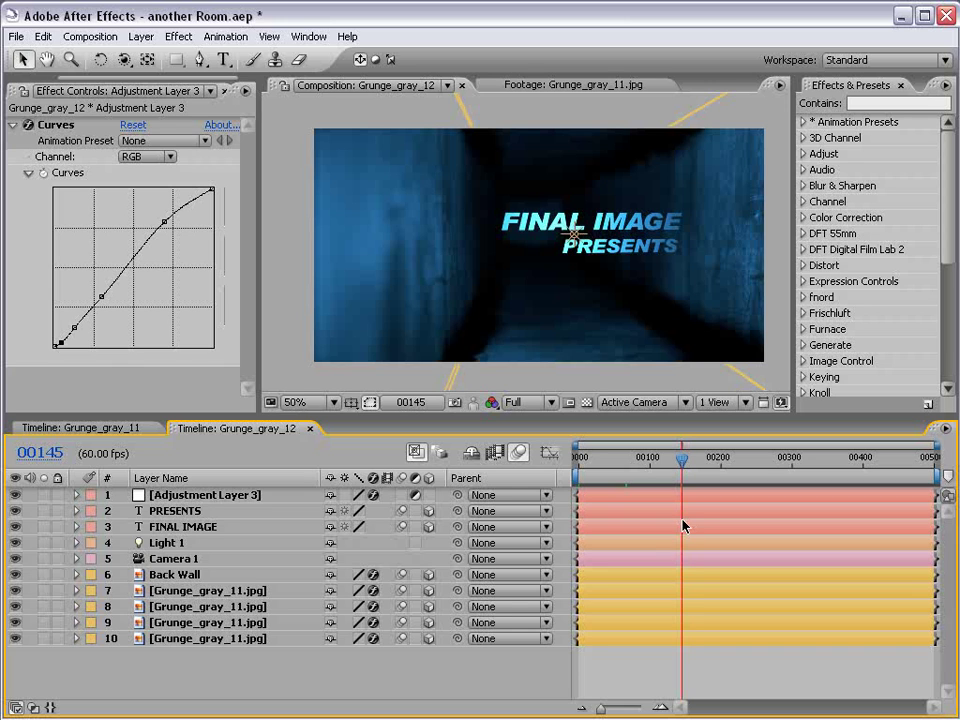
- Open the Grunge_gray_11 composition in an enlarged view and activate the camera tool for inspecting the corridor
{"action": "left_click", "coordinate": [657, 667]}
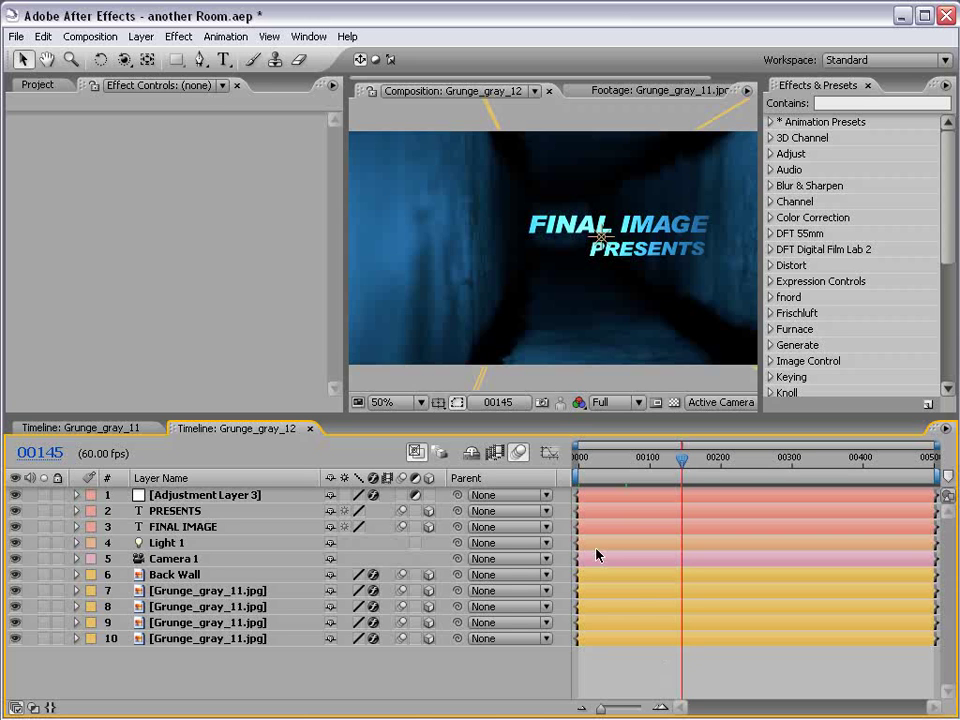
{"action": "left_click", "coordinate": [80, 427]}
{"action": "key", "text": "grave"}
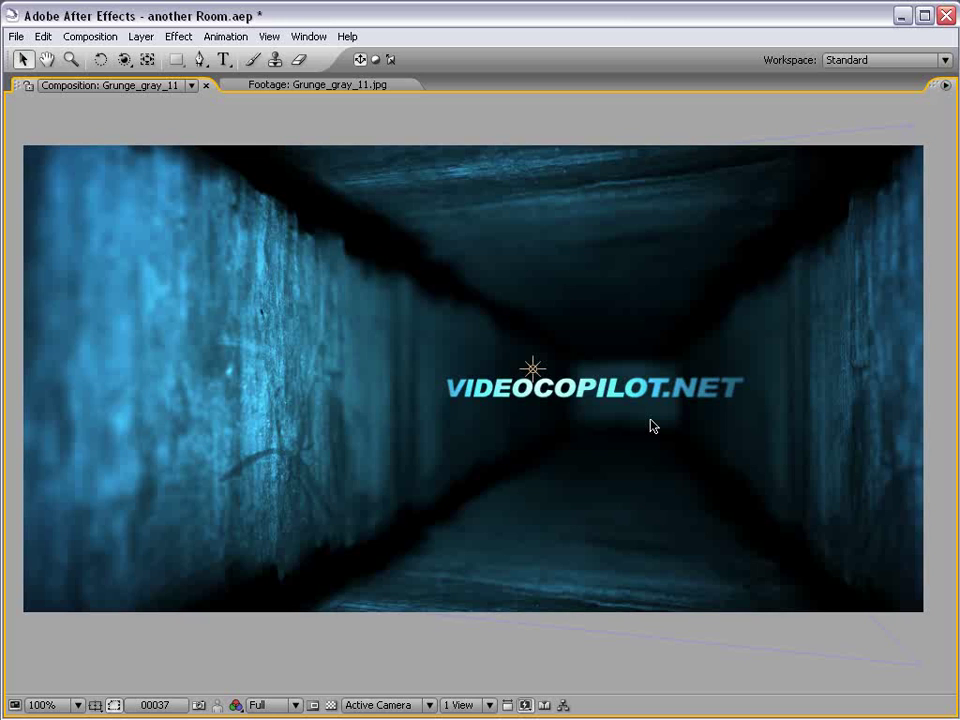
{"action": "key", "text": "c"}
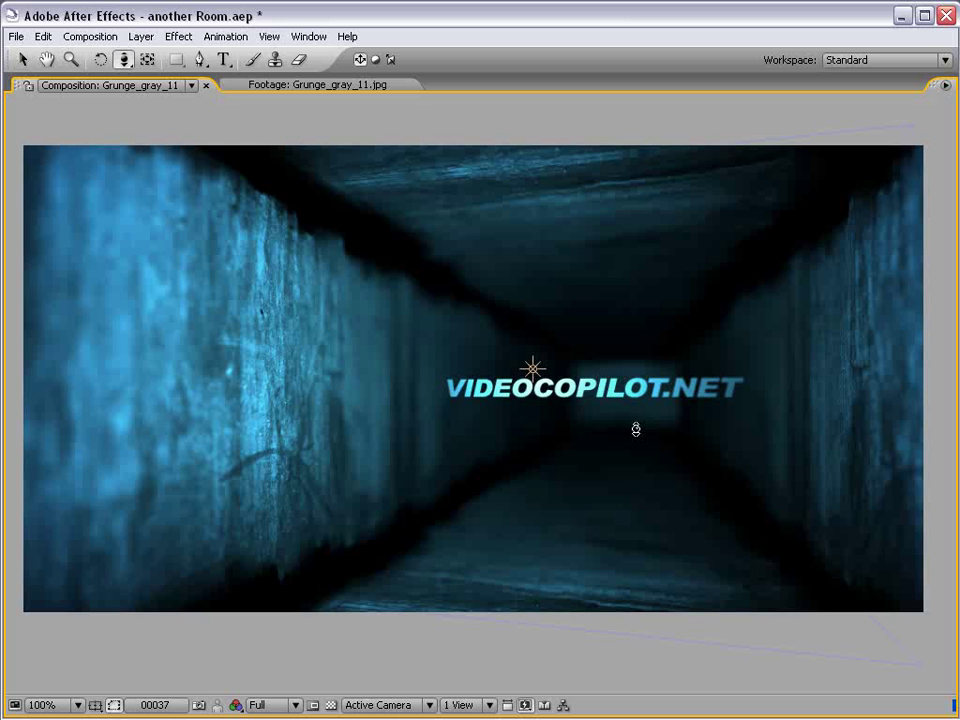